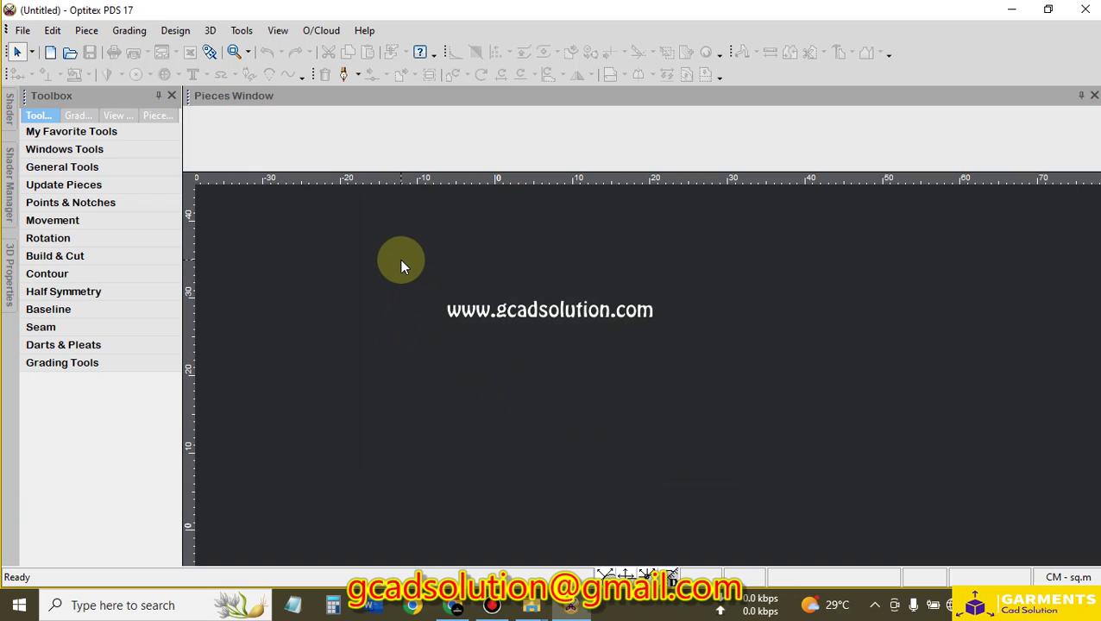
Leave Optitex PDS 17 for the desktop and open the T-Shirt Spect for op.pdf file
{"action": "left_click", "coordinate": [1010, 9]}
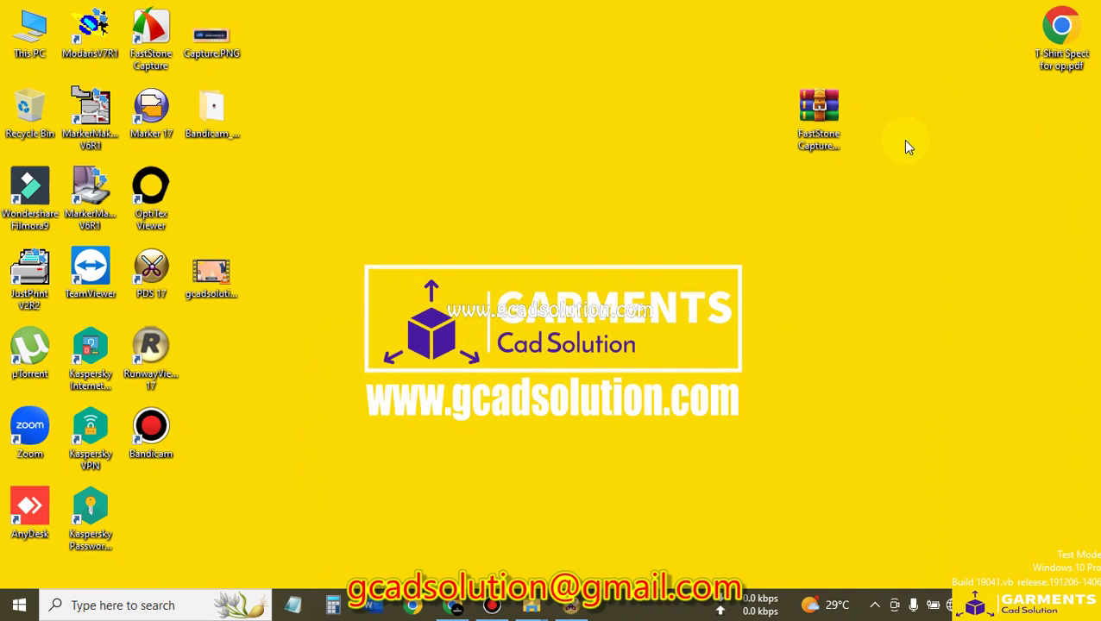
{"action": "left_click_drag", "start_coordinate": [1040, 57], "coordinate": [583, 189]}
{"action": "double_click", "coordinate": [583, 190]}
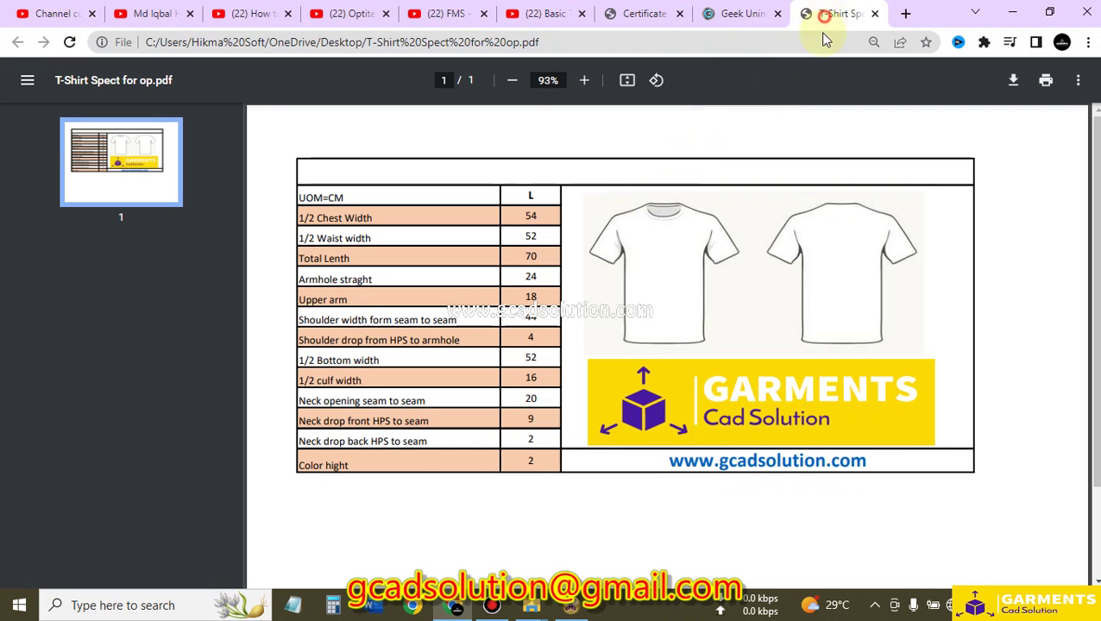
Separate the T-shirt spec PDF into its own browser window, close the other browser window and maximize the PDF
{"action": "left_click_drag", "start_coordinate": [824, 39], "coordinate": [766, 105]}
{"action": "left_click_drag", "start_coordinate": [695, 108], "coordinate": [434, 75]}
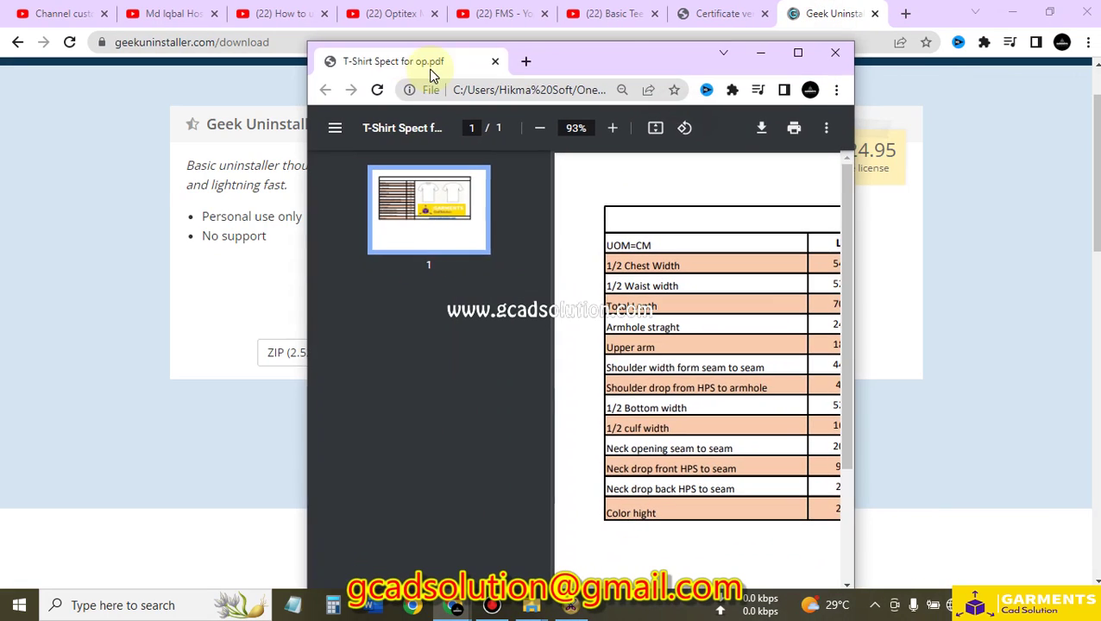
{"action": "left_click", "coordinate": [1052, 31]}
{"action": "left_click", "coordinate": [1085, 12]}
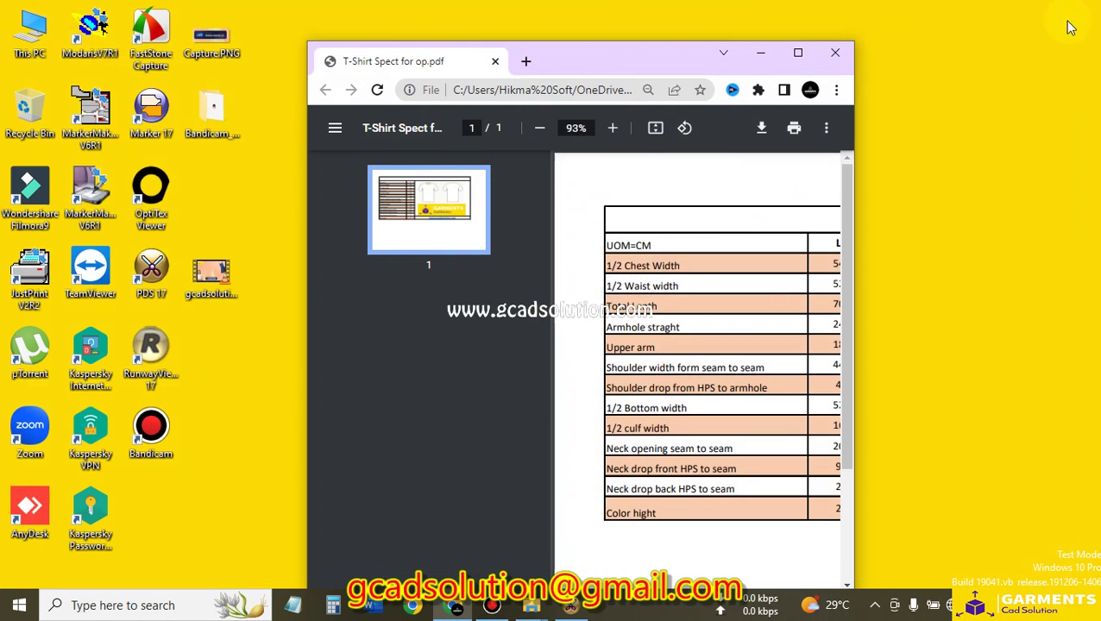
{"action": "left_click", "coordinate": [796, 52]}
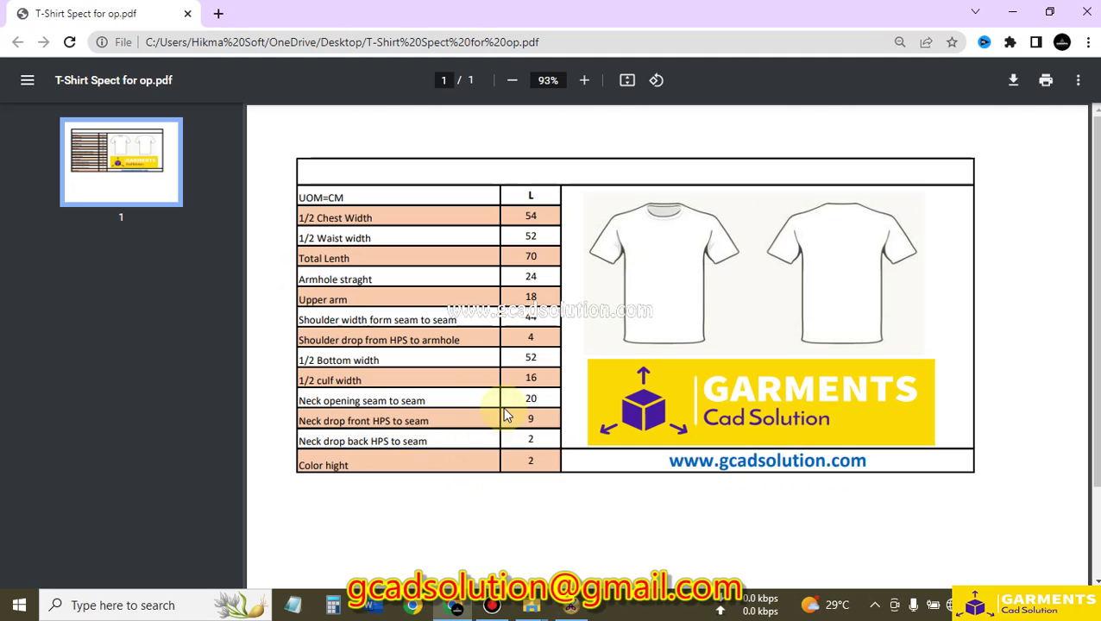
Switch to Optitex PDS 17 and open the dialog for creating a rectangular piece
{"action": "left_click", "coordinate": [1014, 16]}
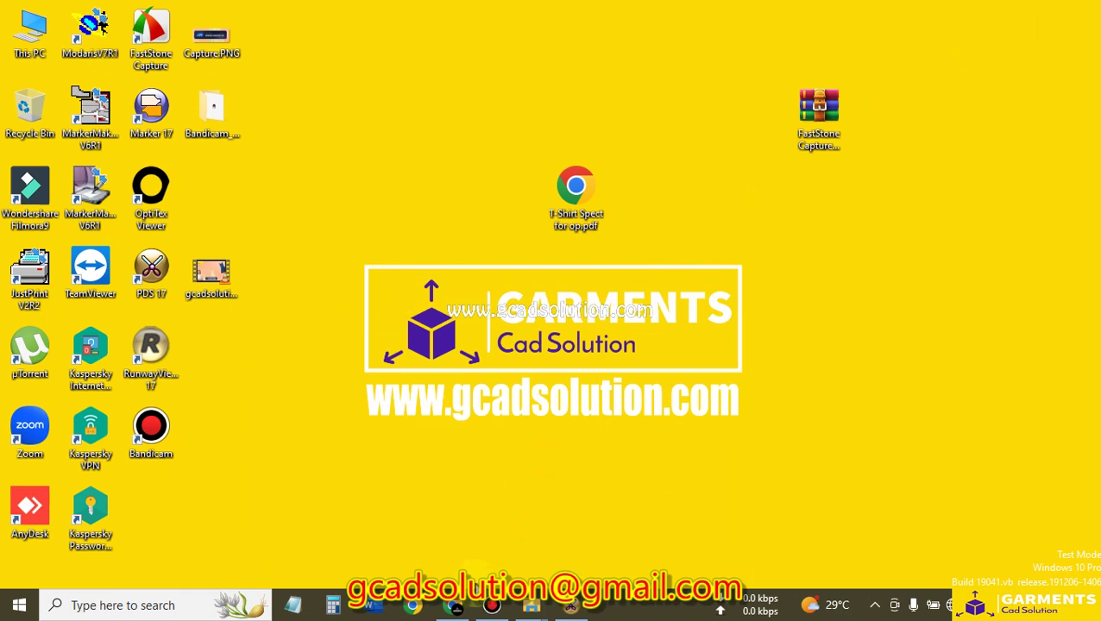
{"action": "left_click", "coordinate": [570, 605]}
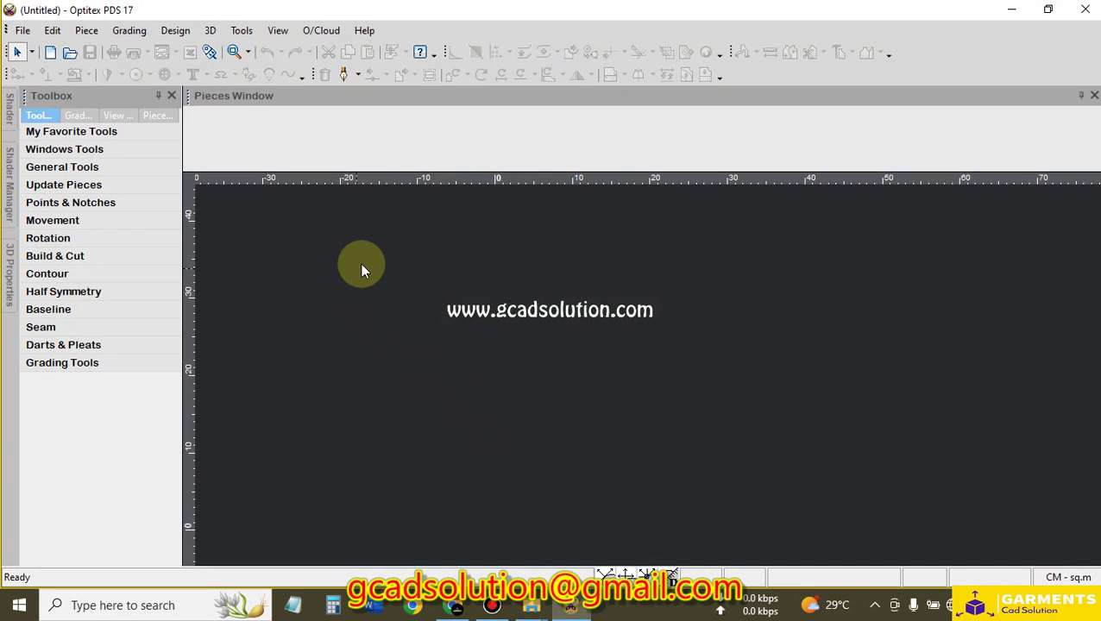
{"action": "right_click", "coordinate": [384, 264]}
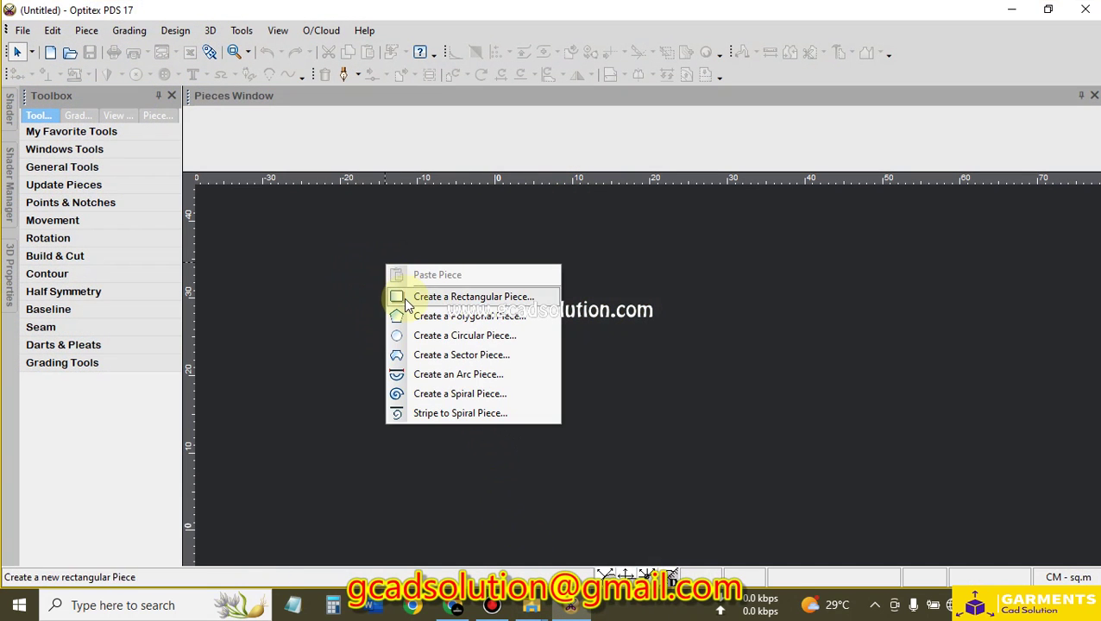
{"action": "left_click", "coordinate": [328, 266]}
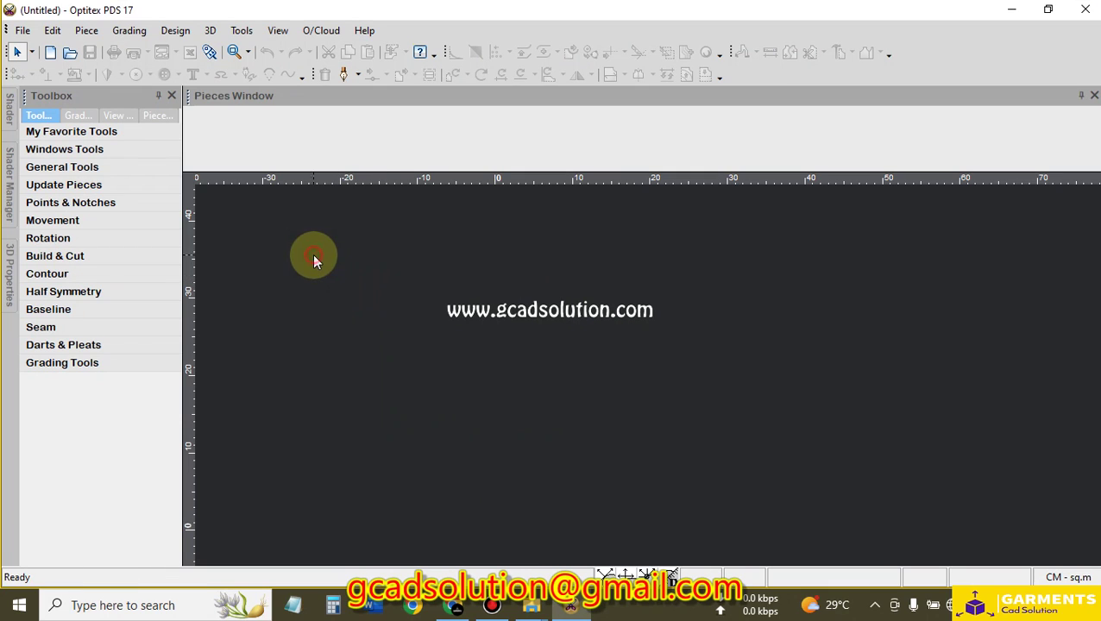
{"action": "right_click", "coordinate": [419, 321]}
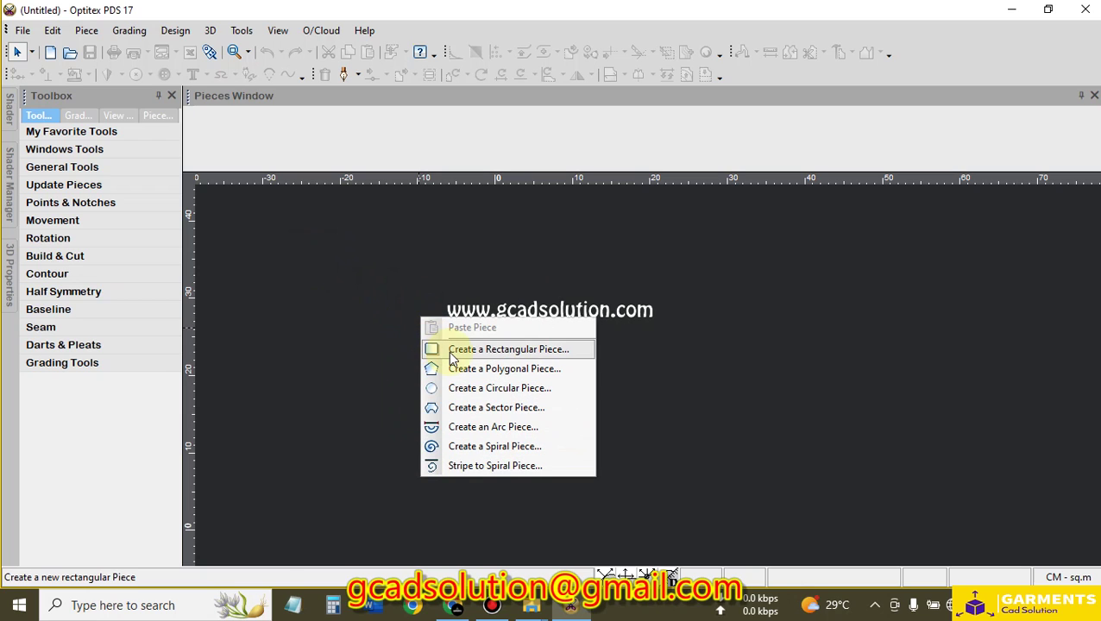
{"action": "left_click", "coordinate": [518, 350]}
{"action": "left_click_drag", "start_coordinate": [257, 184], "coordinate": [408, 203]}
{"action": "double_click", "coordinate": [345, 256]}
{"action": "left_click", "coordinate": [431, 257]}
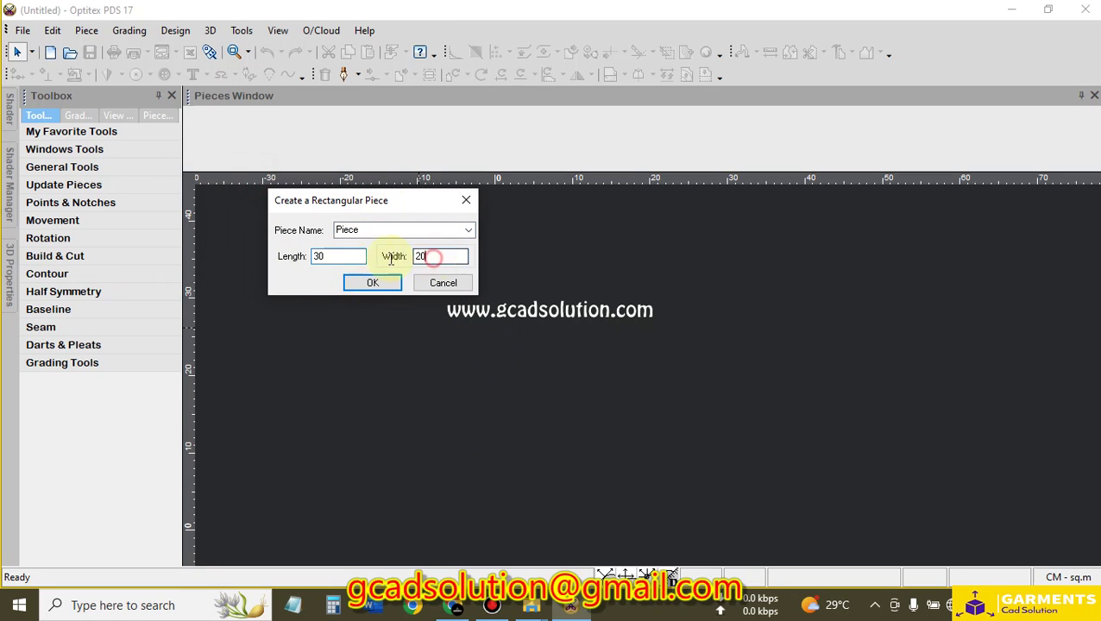
{"action": "double_click", "coordinate": [432, 256]}
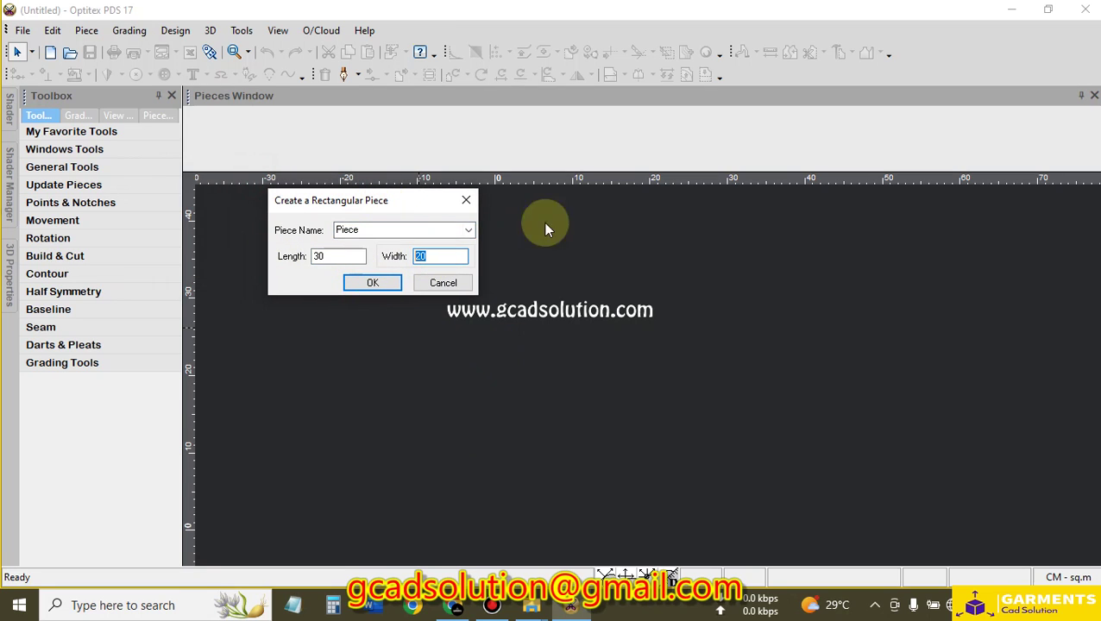
In the T-shirt spec PDF, look up the 1/2 Chest Width and Total Lenth, and compute 54 ÷ 2 in Calculator
{"action": "left_click", "coordinate": [455, 609]}
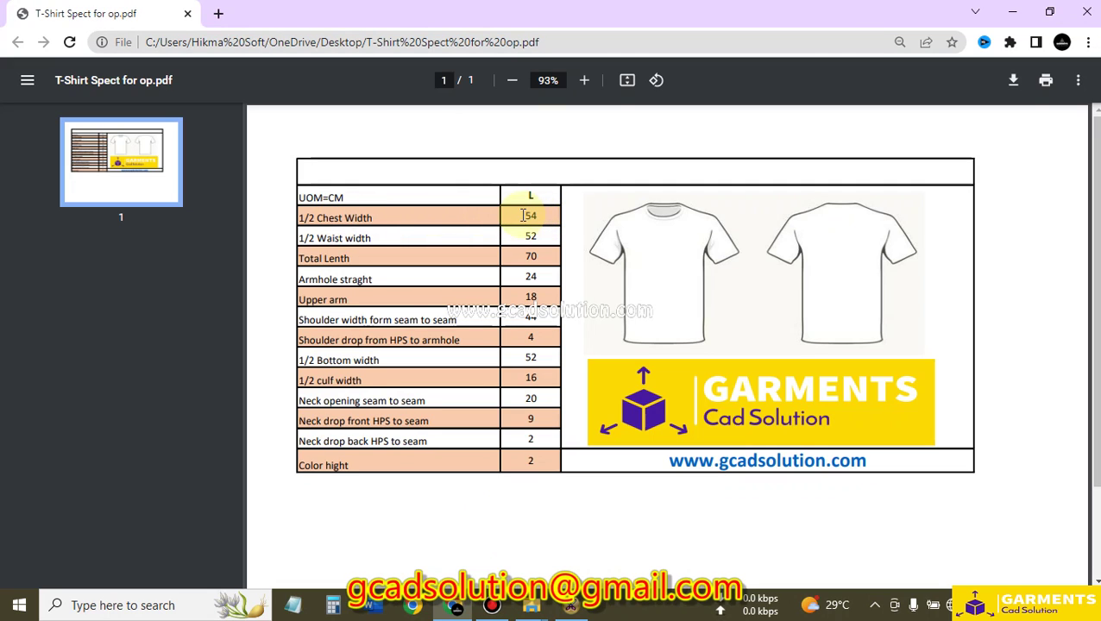
{"action": "left_click_drag", "start_coordinate": [541, 215], "coordinate": [521, 215]}
{"action": "left_click", "coordinate": [328, 608]}
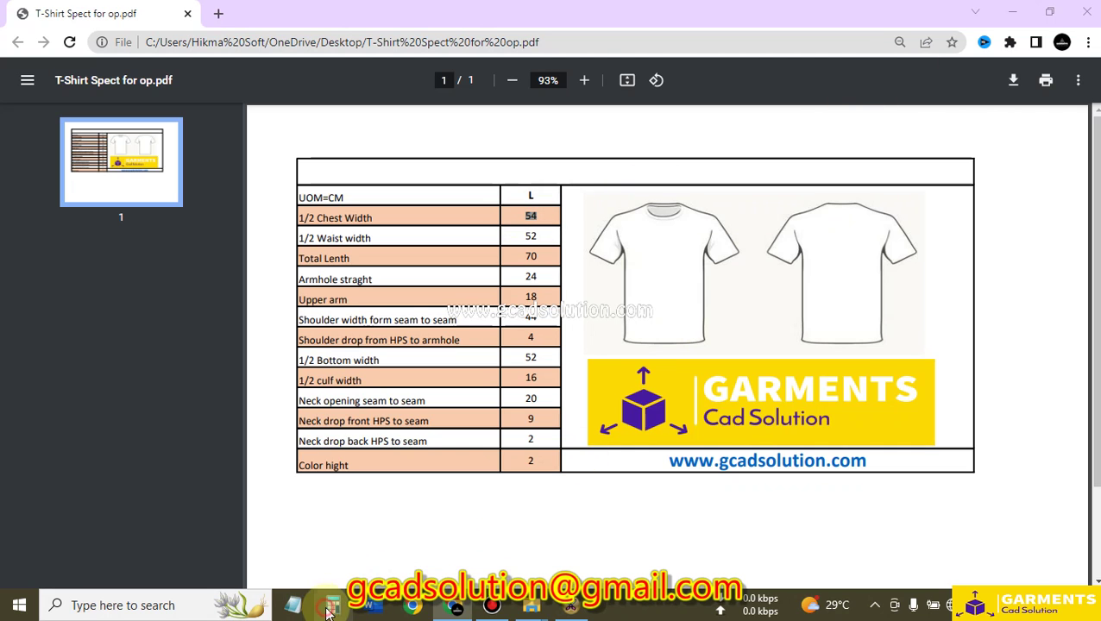
{"action": "left_click_drag", "start_coordinate": [739, 96], "coordinate": [785, 104]}
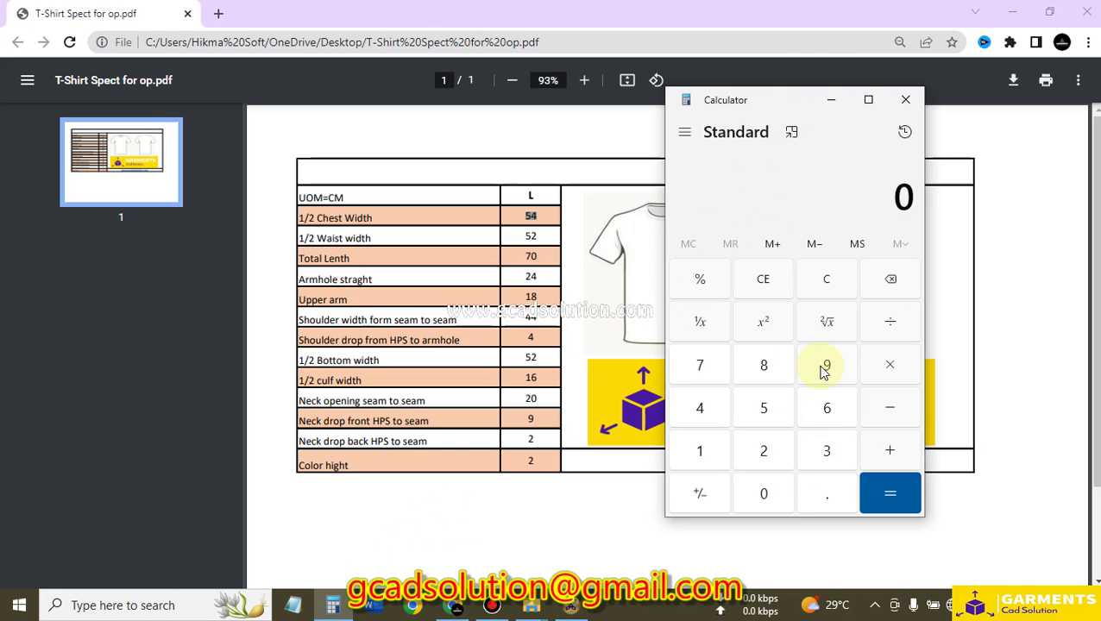
{"action": "type", "text": "54 ÷ "}
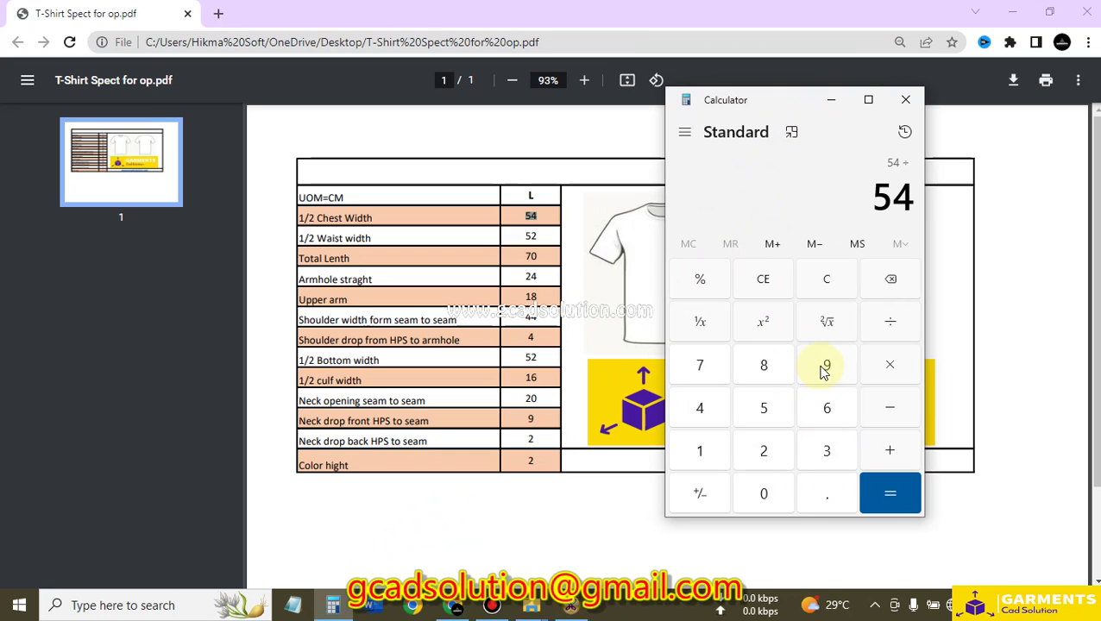
{"action": "type", "text": "2"}
{"action": "key", "text": "Return"}
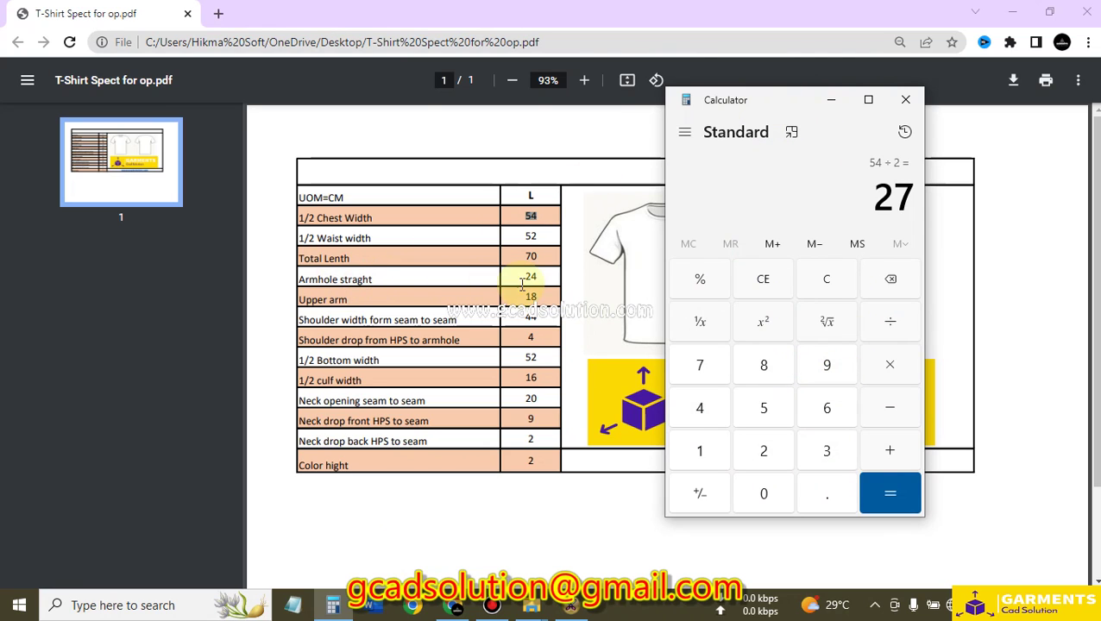
{"action": "double_click", "coordinate": [531, 256]}
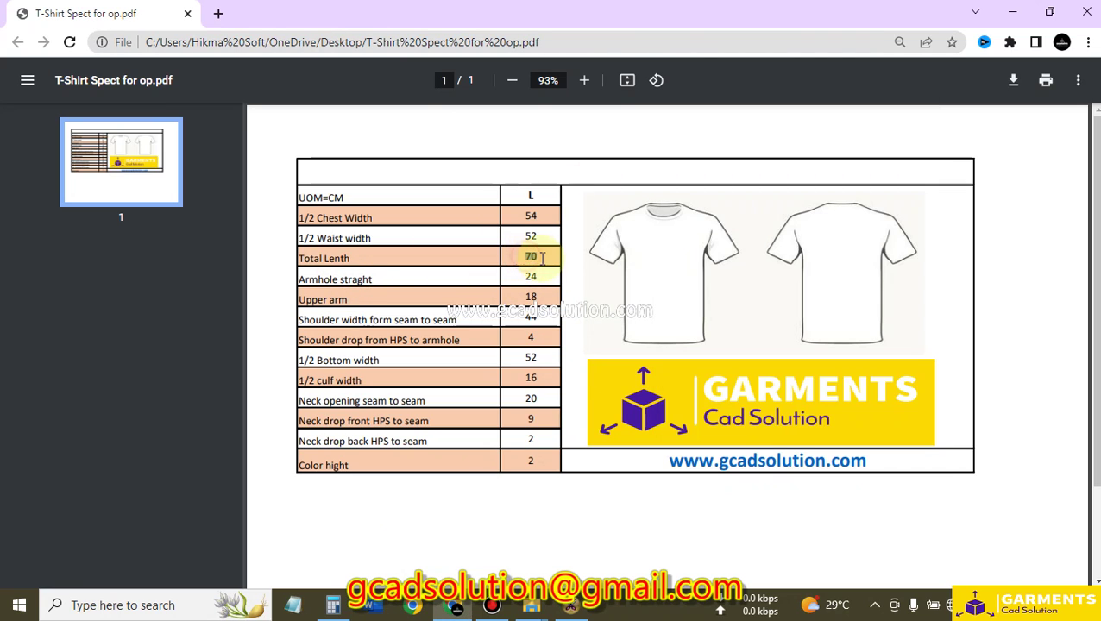
Back in Optitex PDS 17, create a rectangular piece named Block with a length of 70 cm and a width of 27 cm
{"action": "left_click", "coordinate": [569, 607]}
{"action": "left_click_drag", "start_coordinate": [351, 252], "coordinate": [304, 259]}
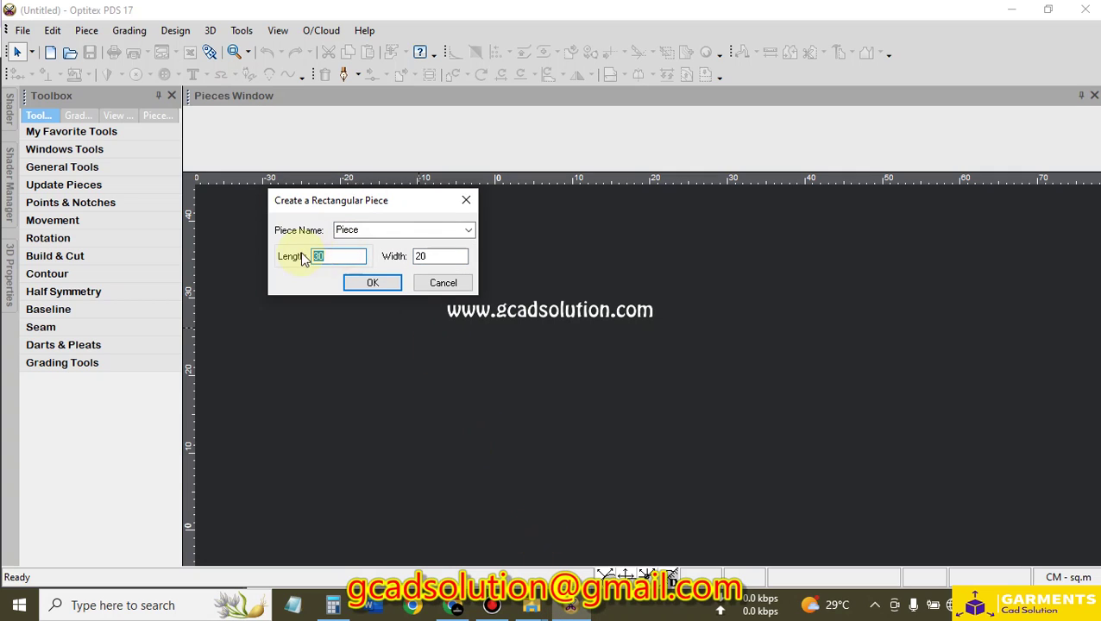
{"action": "type", "text": "7"}
{"action": "left_click_drag", "start_coordinate": [453, 255], "coordinate": [374, 252]}
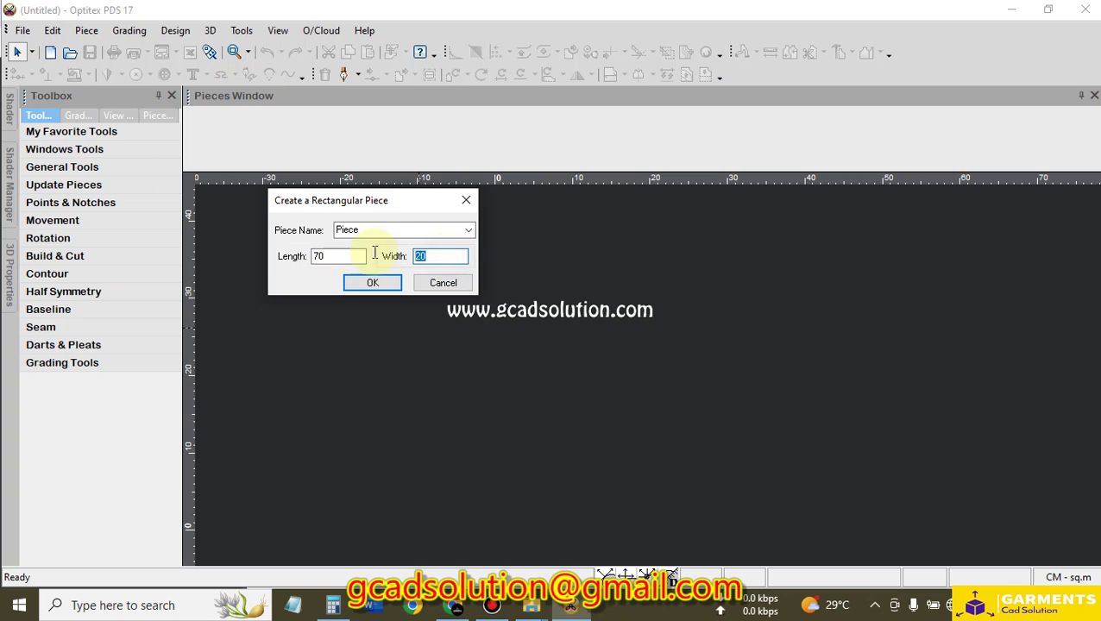
{"action": "type", "text": "27"}
{"action": "double_click", "coordinate": [393, 230]}
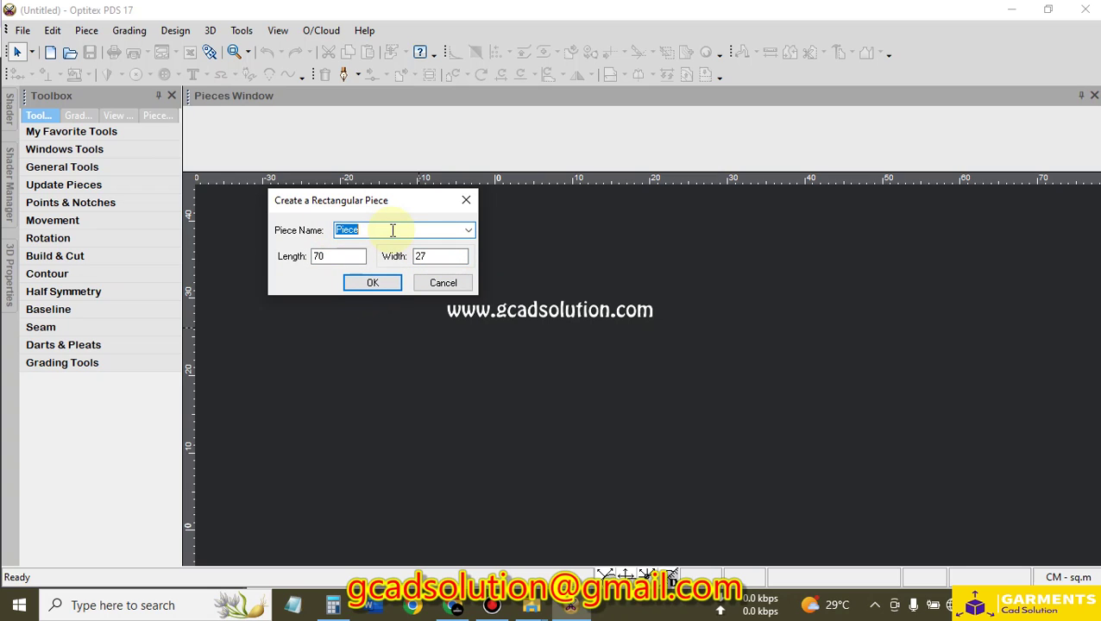
{"action": "type", "text": "Block"}
{"action": "key", "text": "Return"}
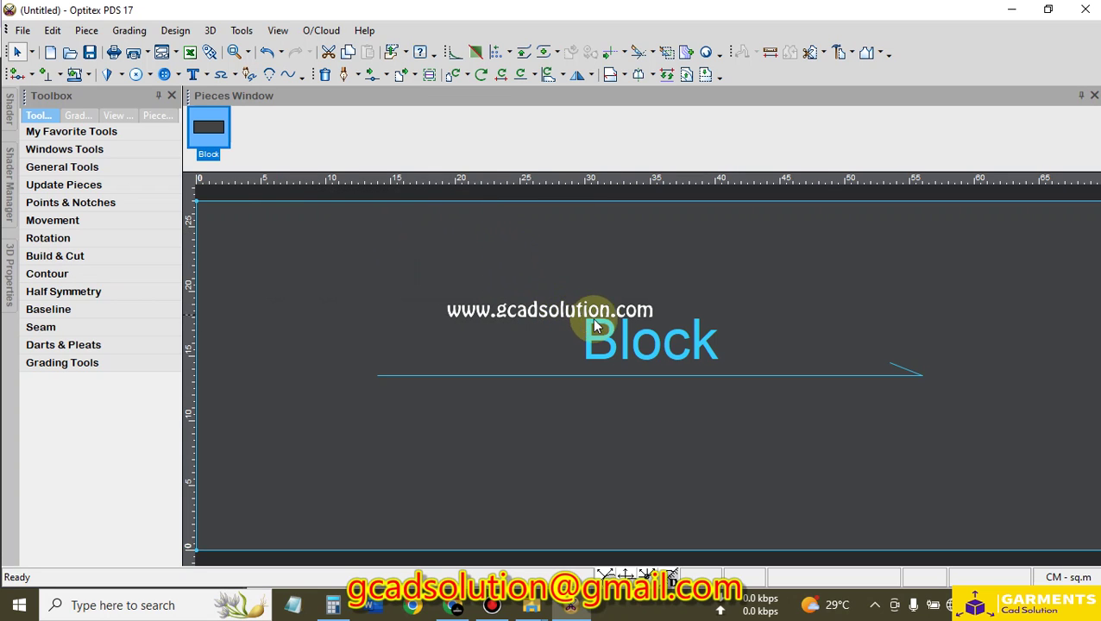
{"action": "scroll", "coordinate": [681, 368], "scroll_direction": "up", "scroll_amount": 1}
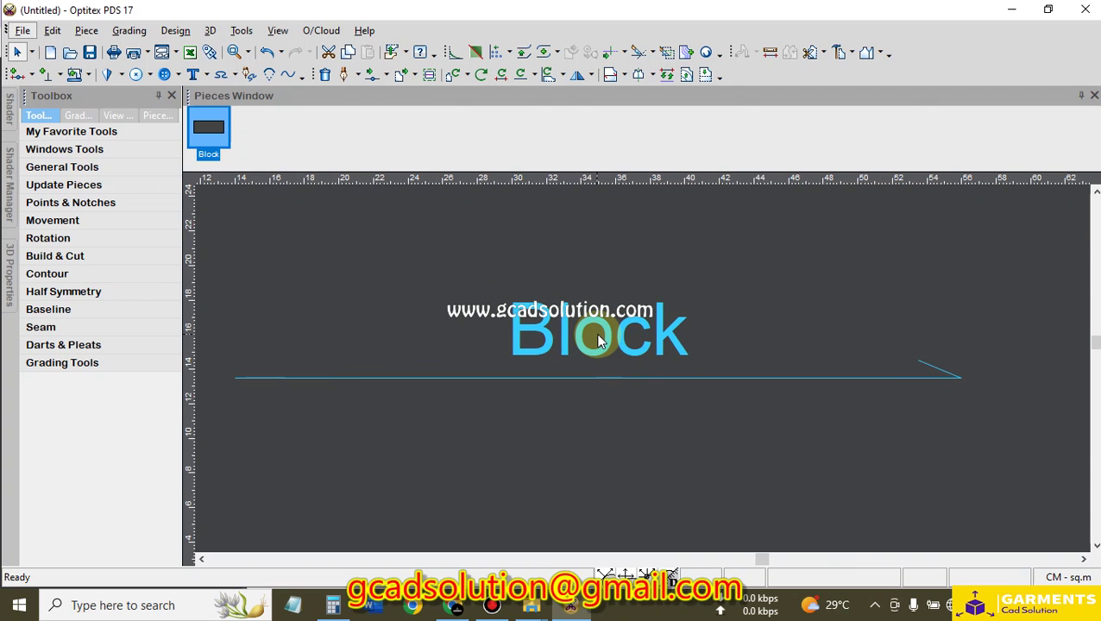
{"action": "scroll", "coordinate": [643, 374], "scroll_direction": "up", "scroll_amount": 1}
{"action": "scroll", "coordinate": [643, 371], "scroll_direction": "down", "scroll_amount": 2}
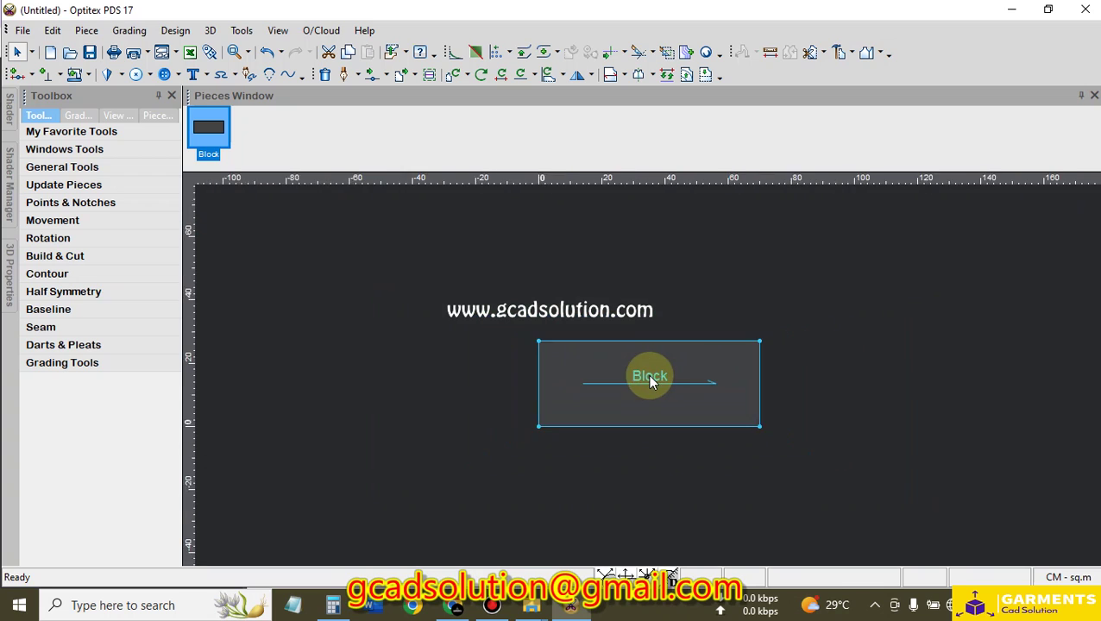
{"action": "scroll", "coordinate": [651, 379], "scroll_direction": "up", "scroll_amount": 2}
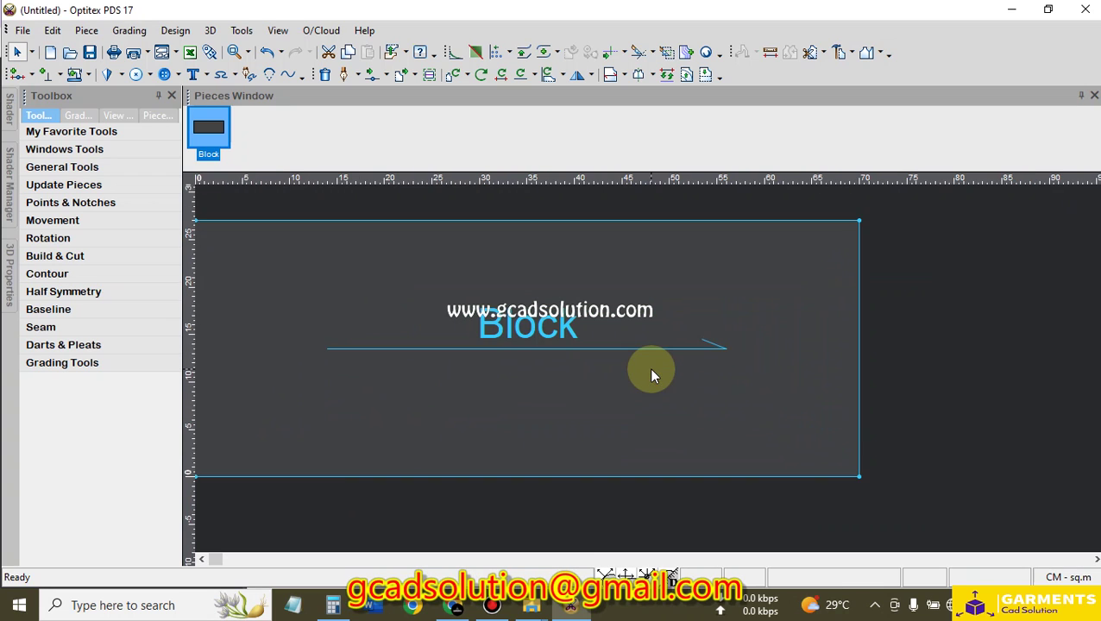
{"action": "scroll", "coordinate": [648, 375], "scroll_direction": "down", "scroll_amount": 2}
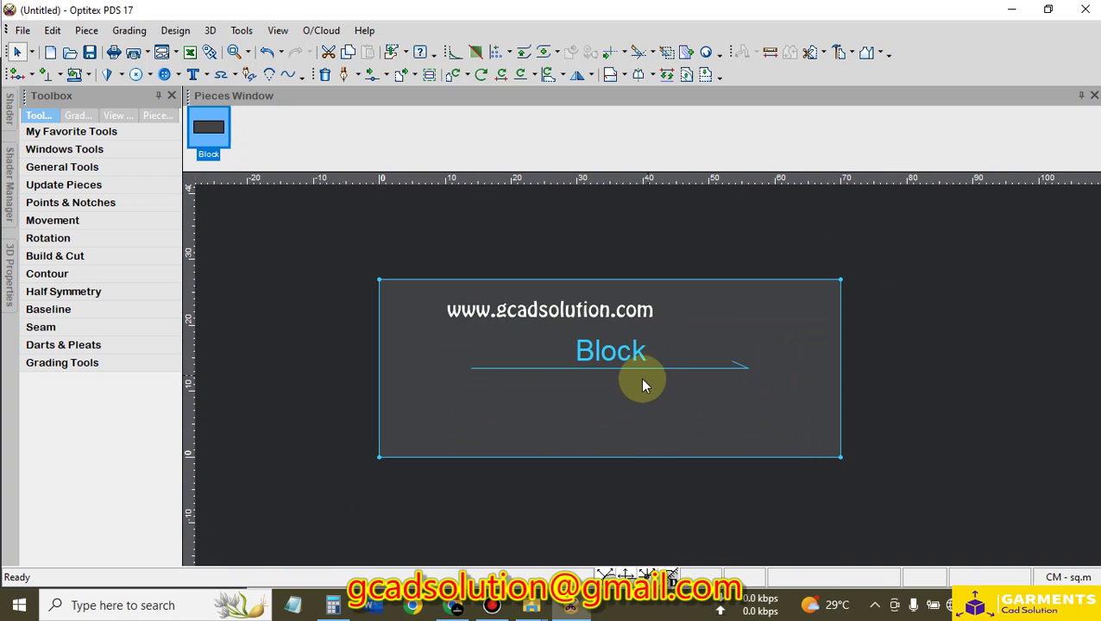
{"action": "scroll", "coordinate": [645, 379], "scroll_direction": "up", "scroll_amount": 1}
{"action": "scroll", "coordinate": [648, 374], "scroll_direction": "up", "scroll_amount": 1}
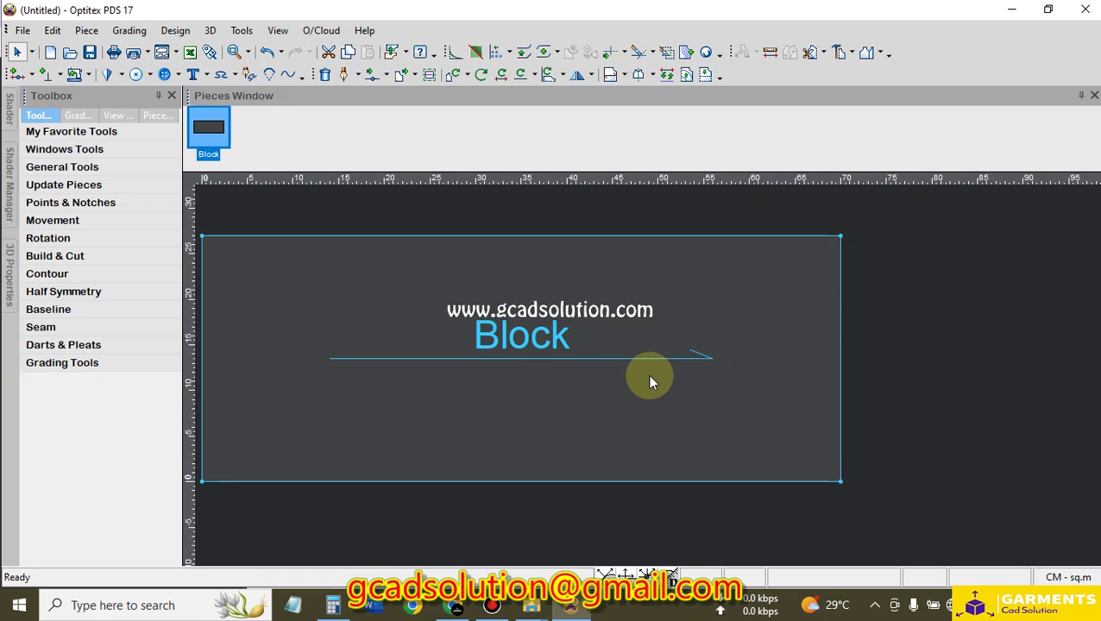
{"action": "scroll", "coordinate": [648, 375], "scroll_direction": "down", "scroll_amount": 1}
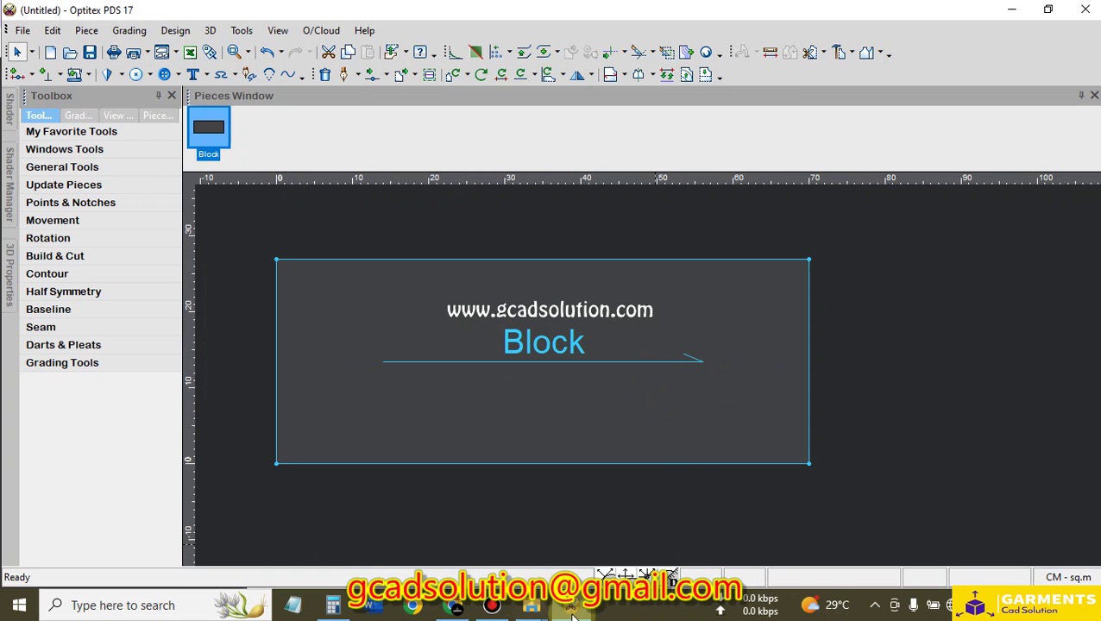
Switch to the T-shirt spec PDF and check the front neck drop from HPS to seam
{"action": "mouse_move", "coordinate": [573, 612]}
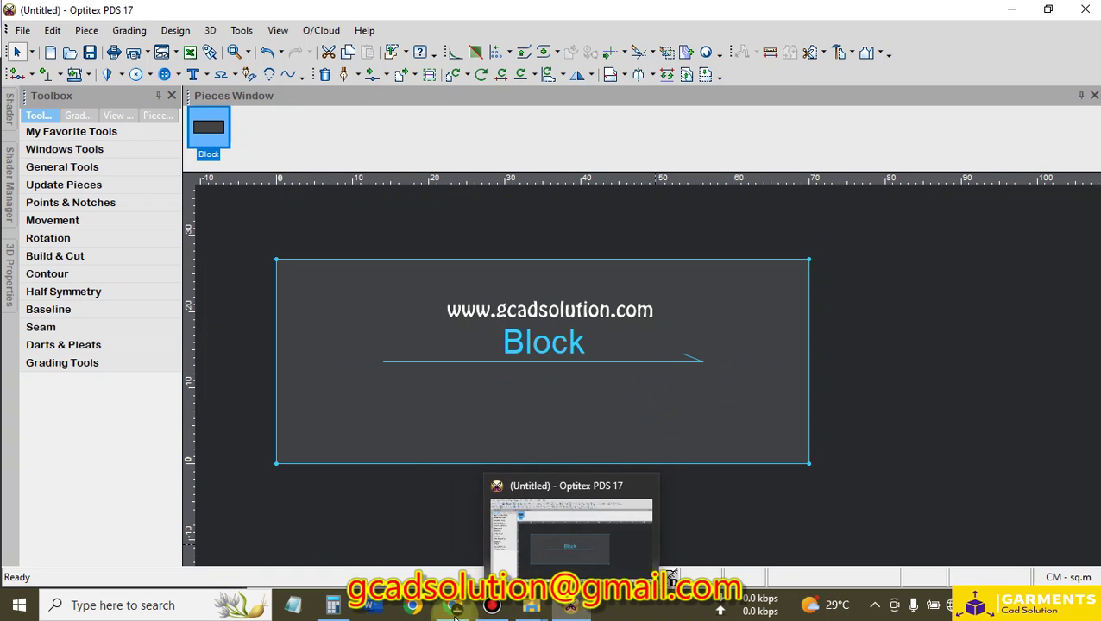
{"action": "left_click", "coordinate": [455, 606]}
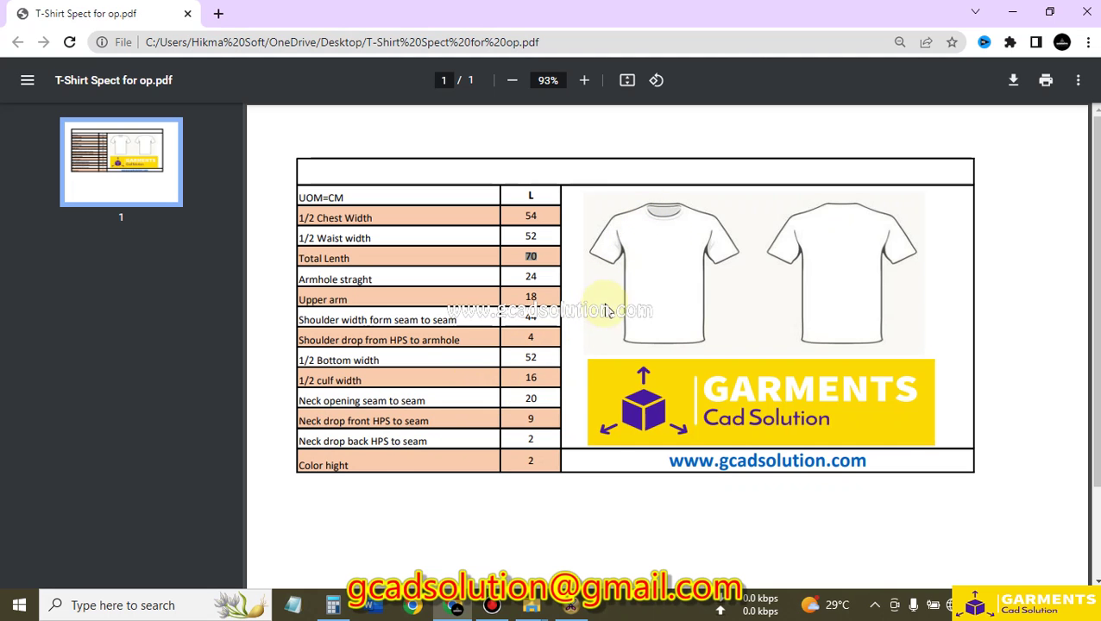
{"action": "left_click", "coordinate": [1014, 23]}
{"action": "left_click", "coordinate": [570, 606]}
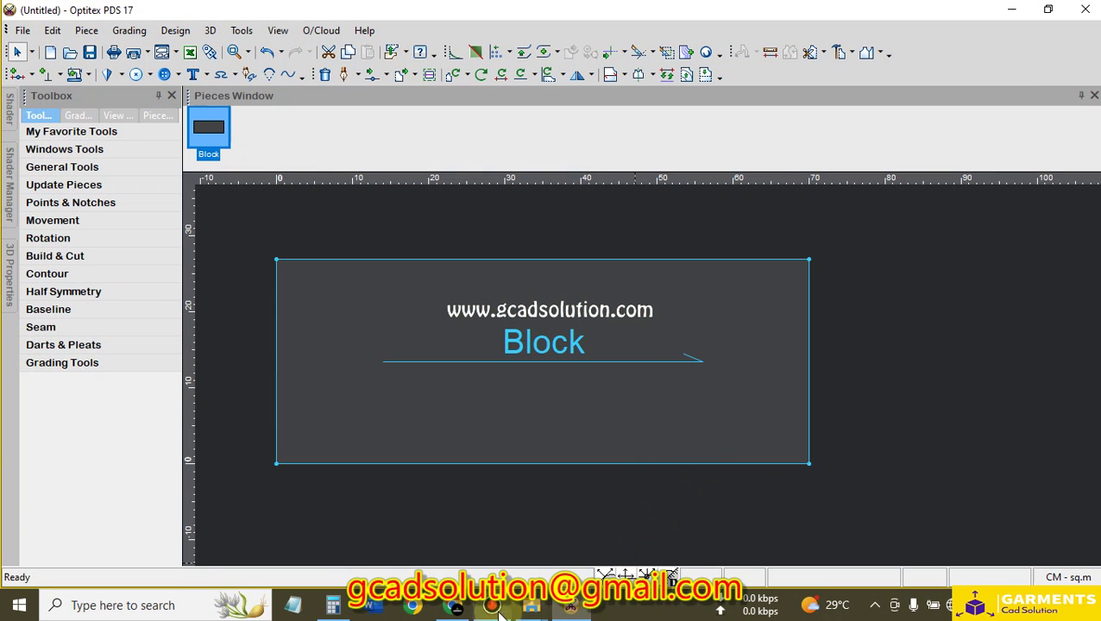
{"action": "left_click", "coordinate": [455, 608]}
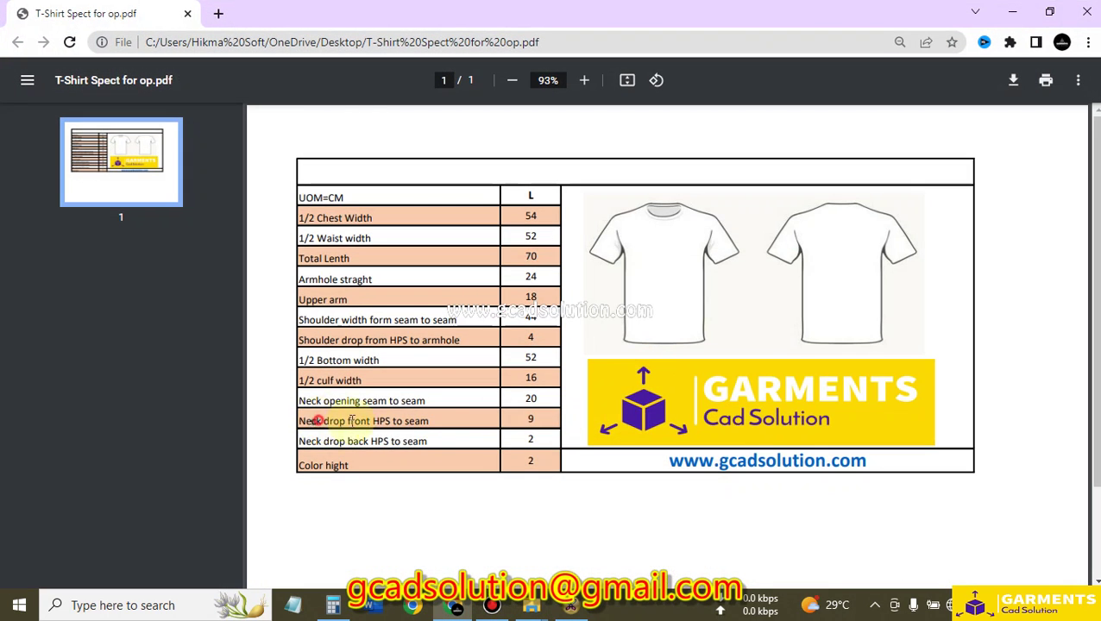
{"action": "left_click_drag", "start_coordinate": [311, 421], "coordinate": [541, 429]}
{"action": "left_click", "coordinate": [514, 477]}
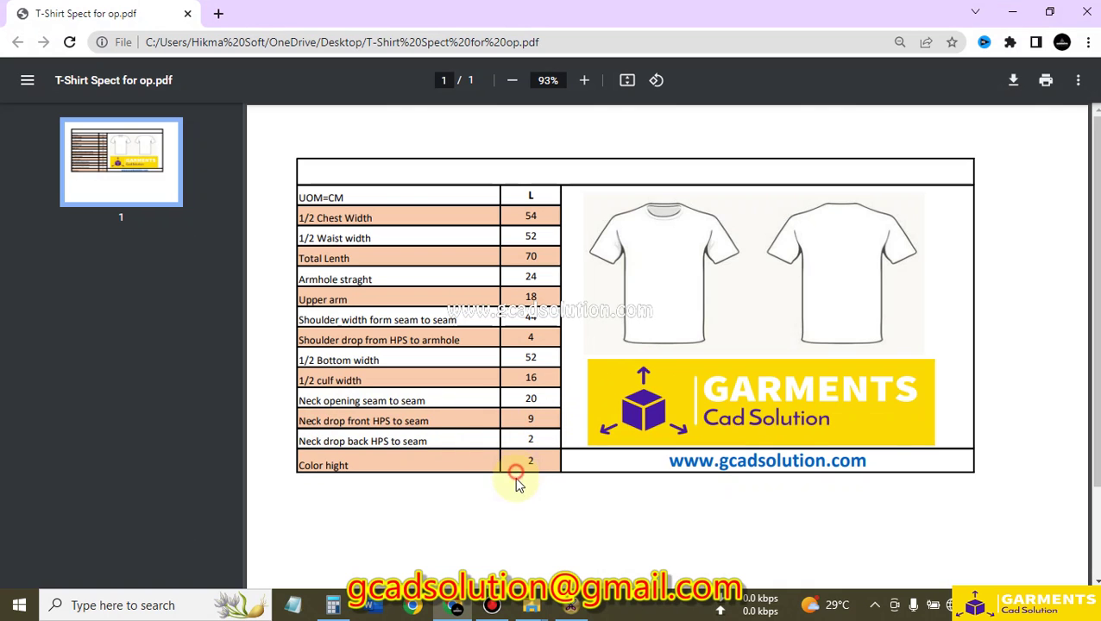
In Optitex PDS 17, add a grading point on Block's lower long edge, 9 cm from its right-hand corner
{"action": "left_click", "coordinate": [570, 606]}
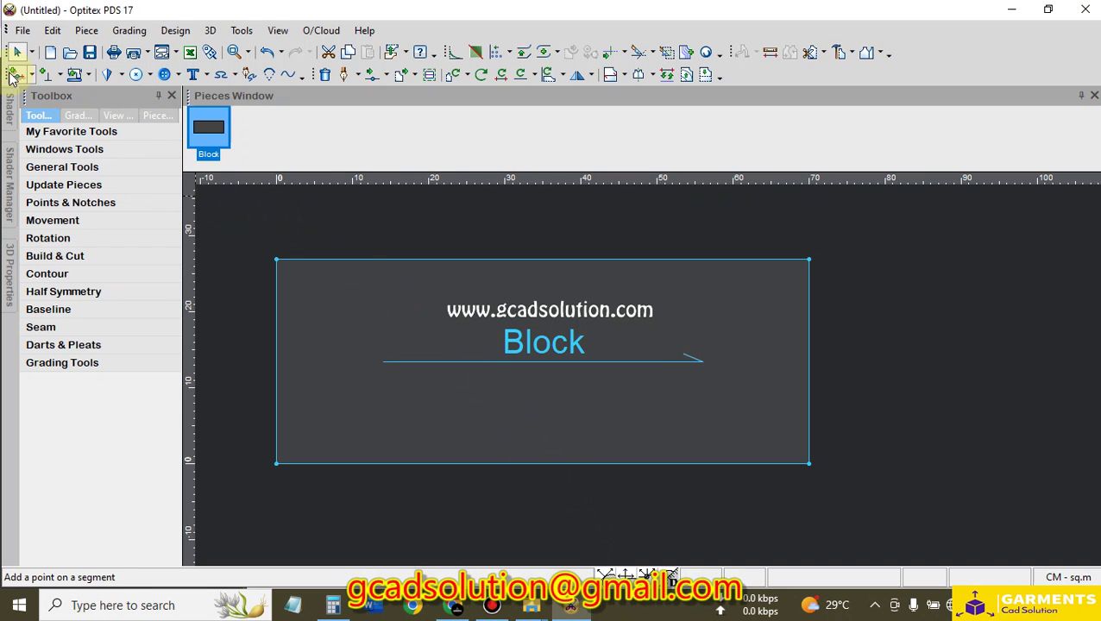
{"action": "left_click", "coordinate": [13, 76]}
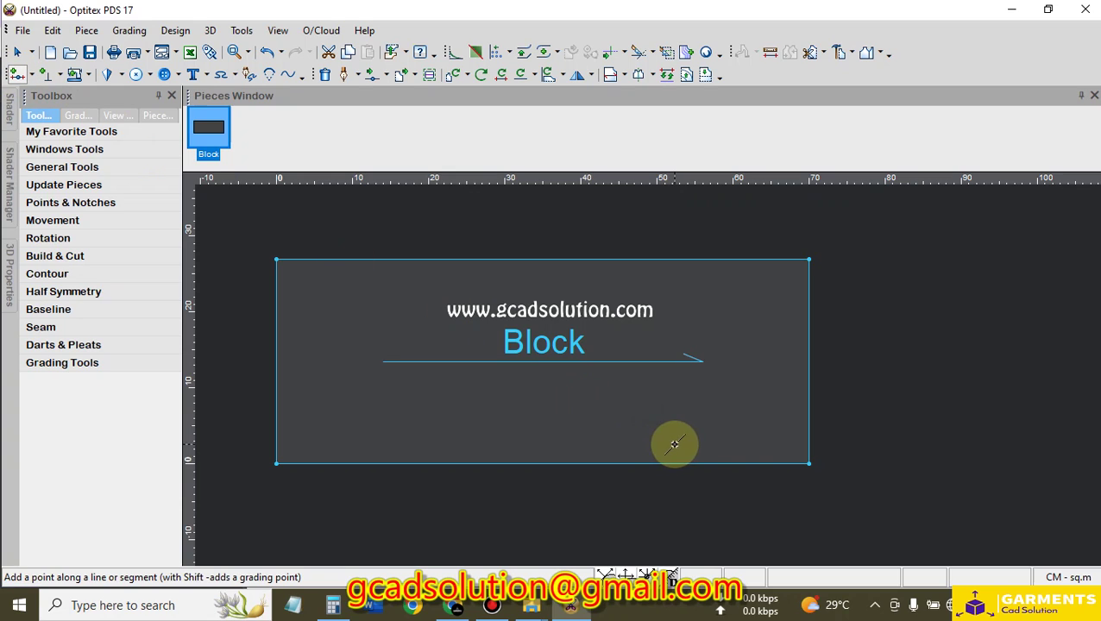
{"action": "left_click", "coordinate": [769, 463]}
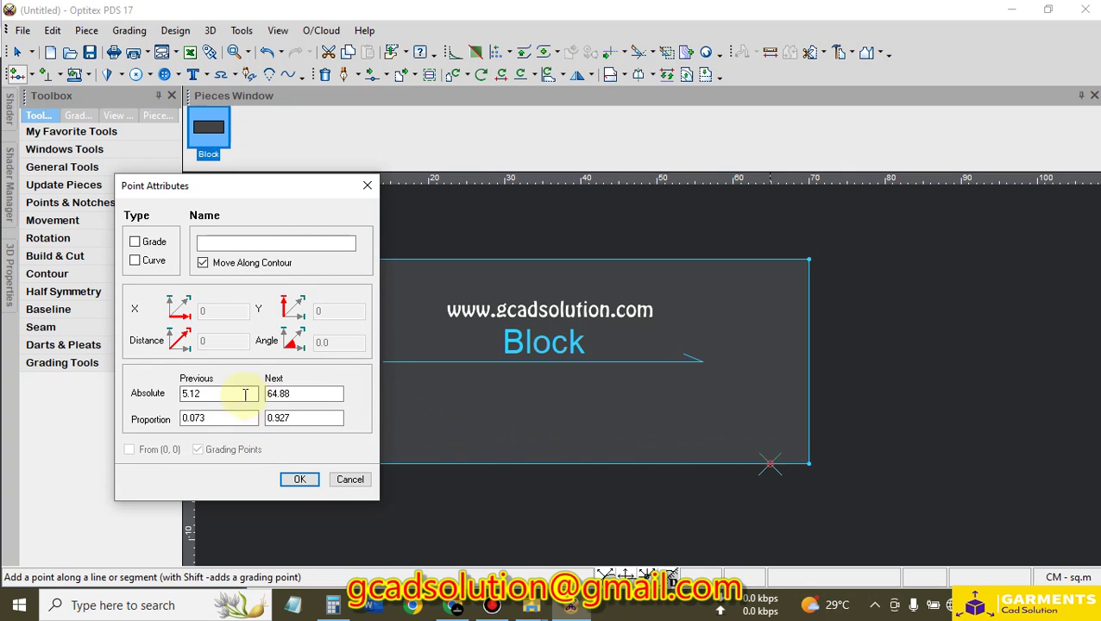
{"action": "left_click_drag", "start_coordinate": [212, 393], "coordinate": [150, 393]}
{"action": "left_click", "coordinate": [216, 394]}
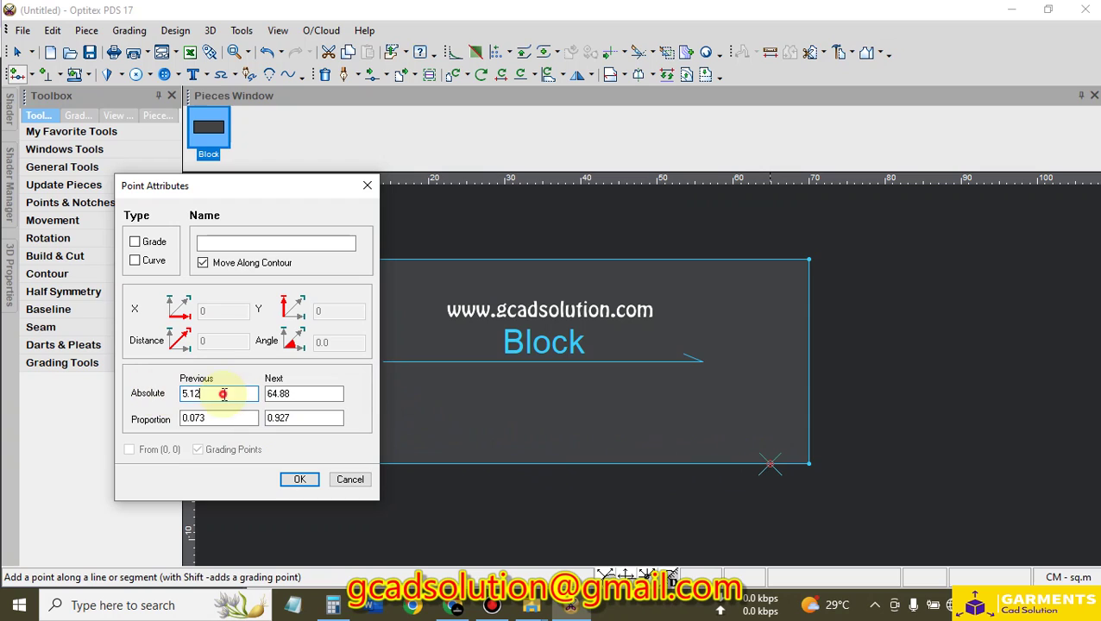
{"action": "left_click_drag", "start_coordinate": [217, 393], "coordinate": [164, 392]}
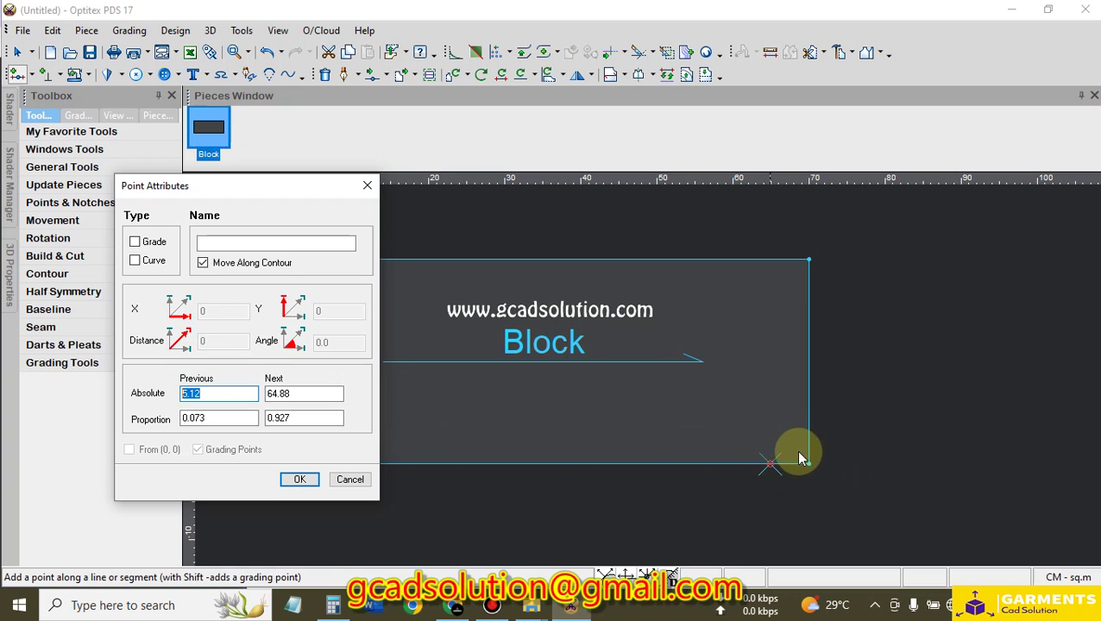
{"action": "double_click", "coordinate": [221, 394]}
{"action": "type", "text": "9"}
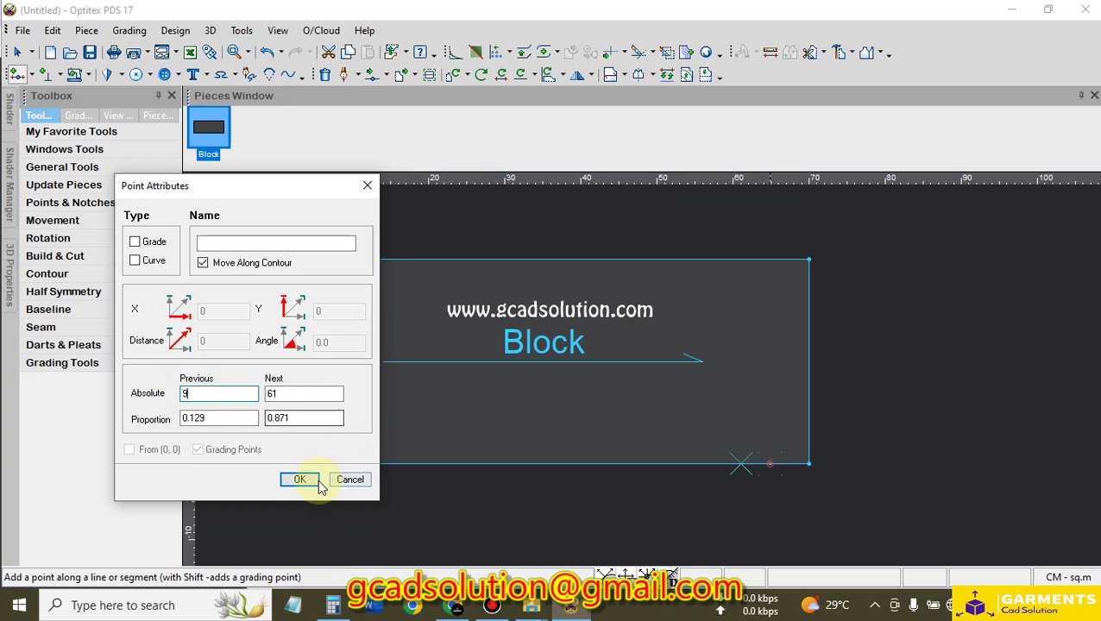
{"action": "left_click", "coordinate": [135, 244]}
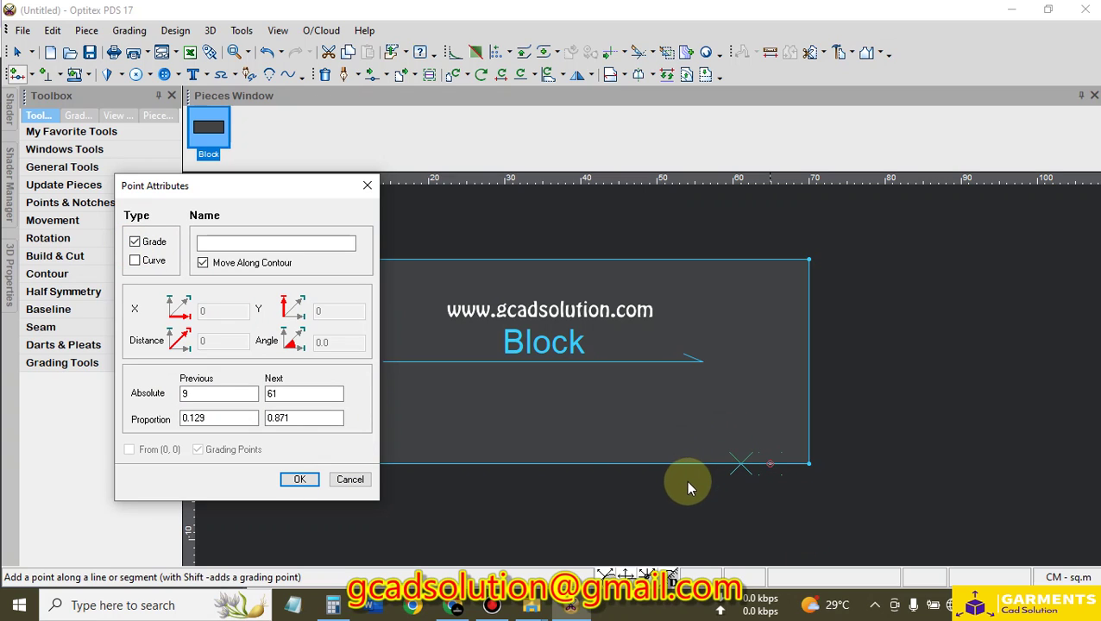
{"action": "left_click", "coordinate": [300, 480]}
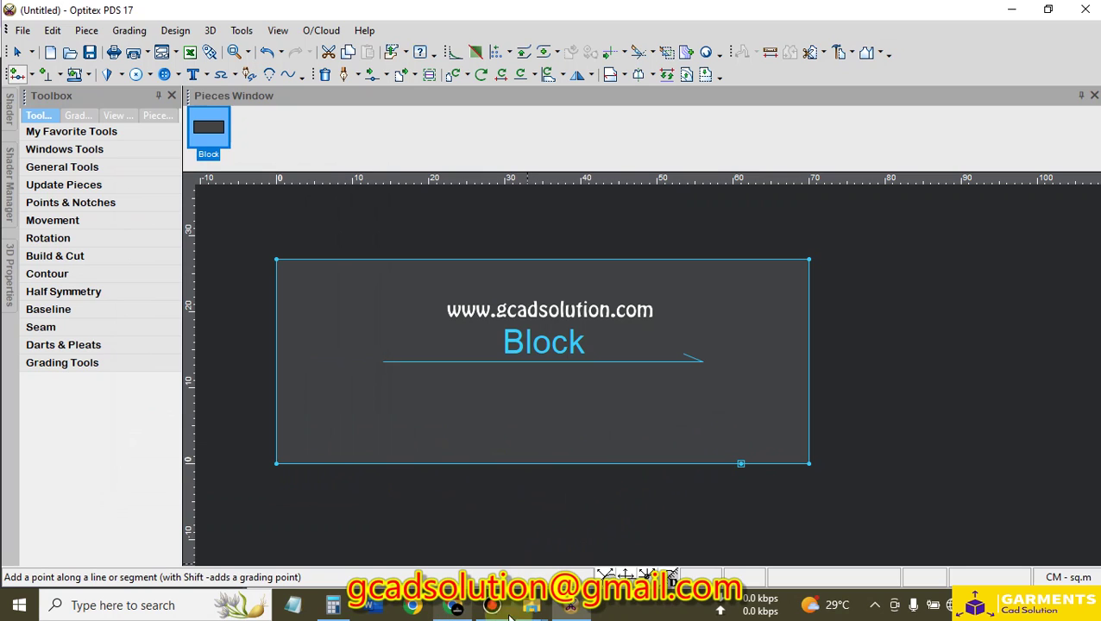
Check the back neck drop from HPS to seam in the T-shirt spec PDF and return to Optitex PDS 17
{"action": "mouse_move", "coordinate": [564, 615]}
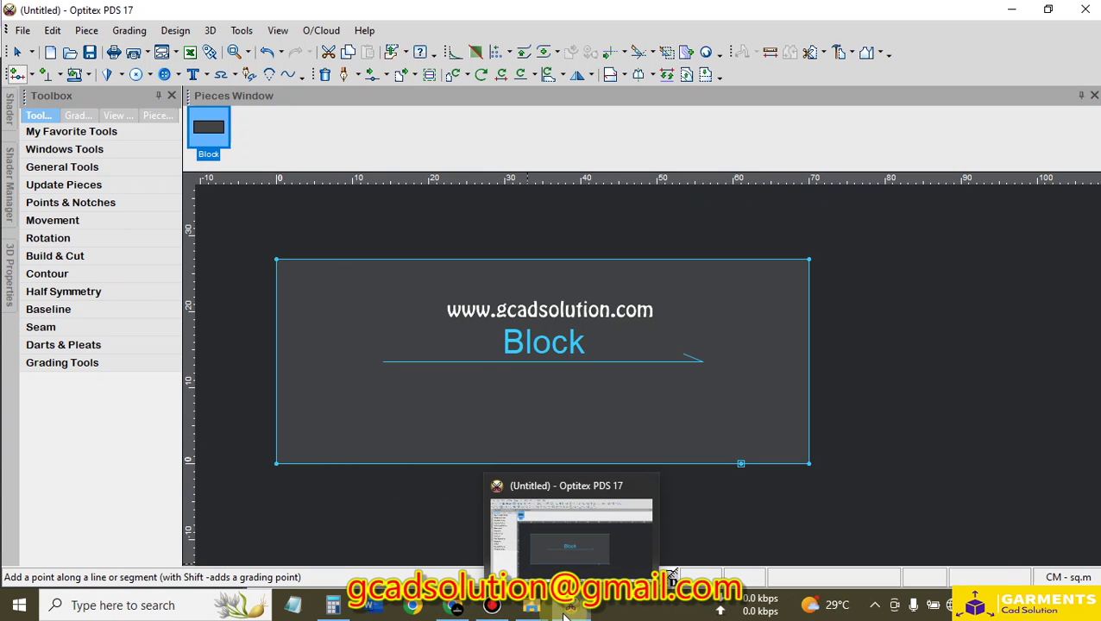
{"action": "mouse_move", "coordinate": [494, 612]}
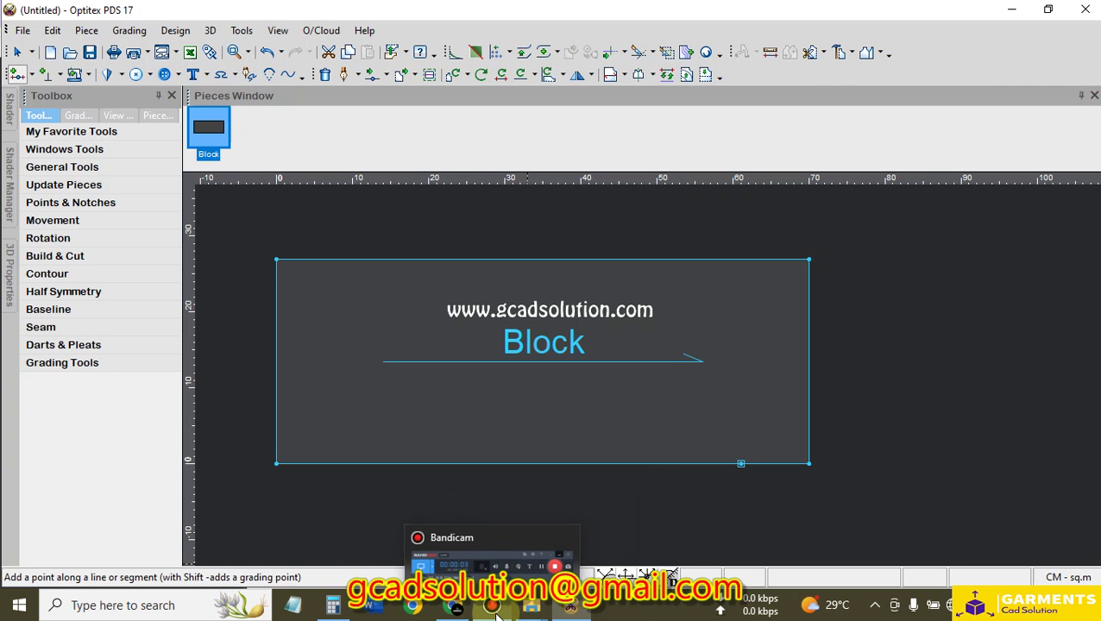
{"action": "left_click", "coordinate": [454, 607]}
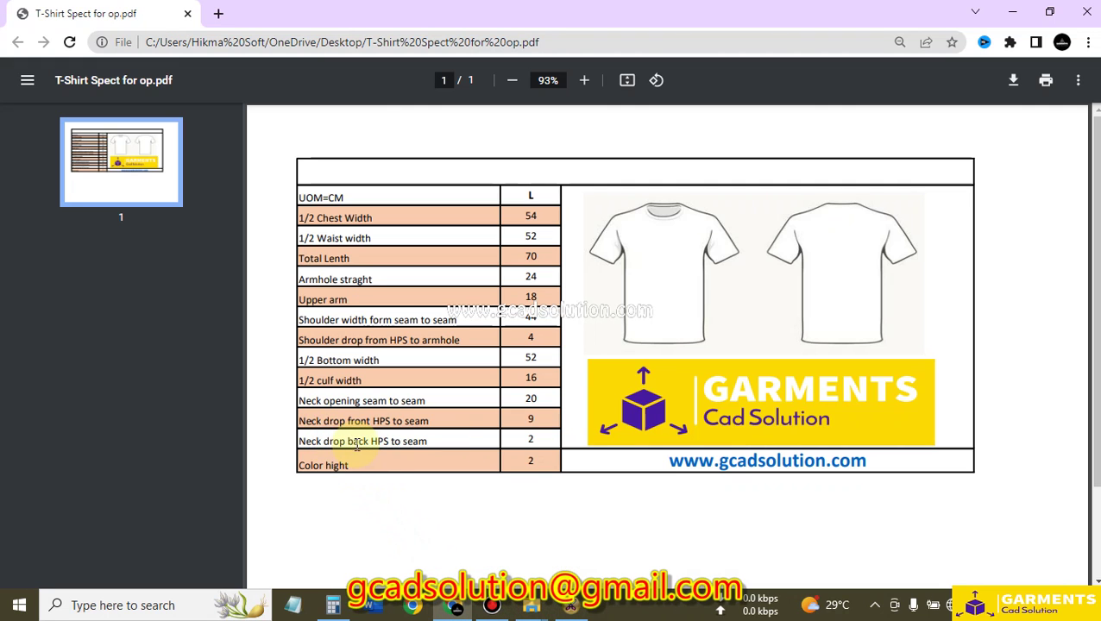
{"action": "left_click_drag", "start_coordinate": [353, 443], "coordinate": [546, 448]}
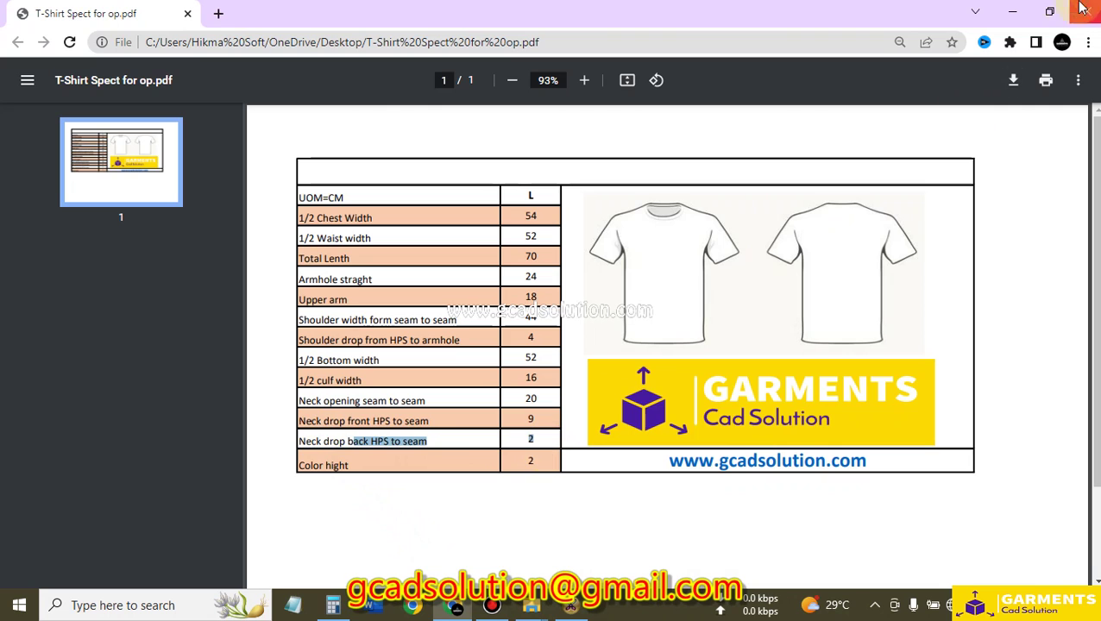
{"action": "left_click", "coordinate": [1012, 11]}
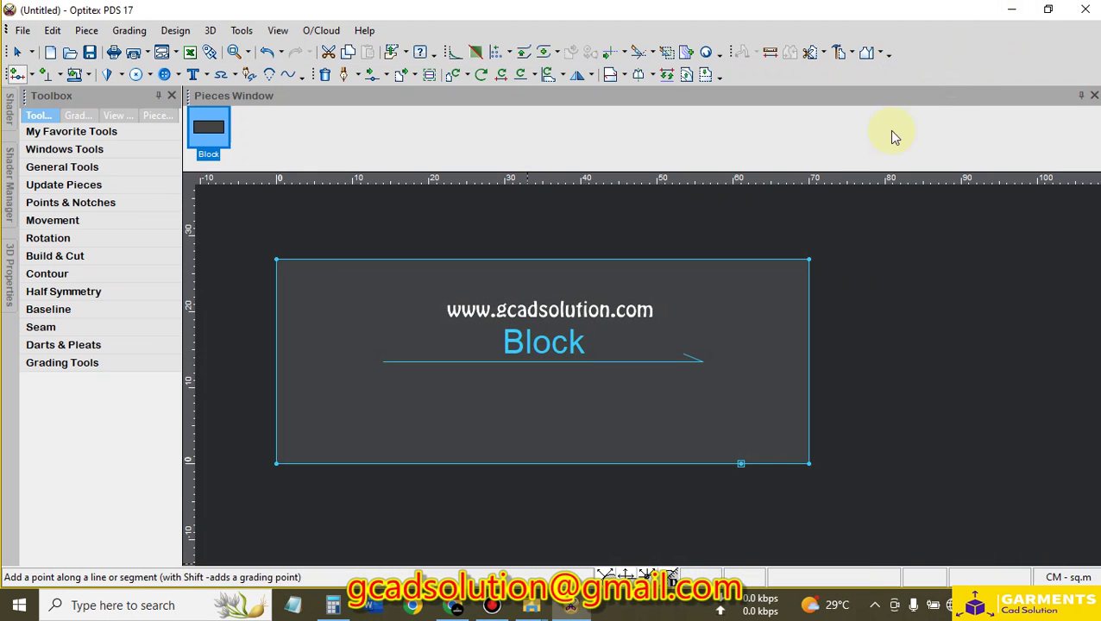
Add a second grading point on Block's lower long edge, 2 cm from the right-hand corner
{"action": "left_click", "coordinate": [790, 464]}
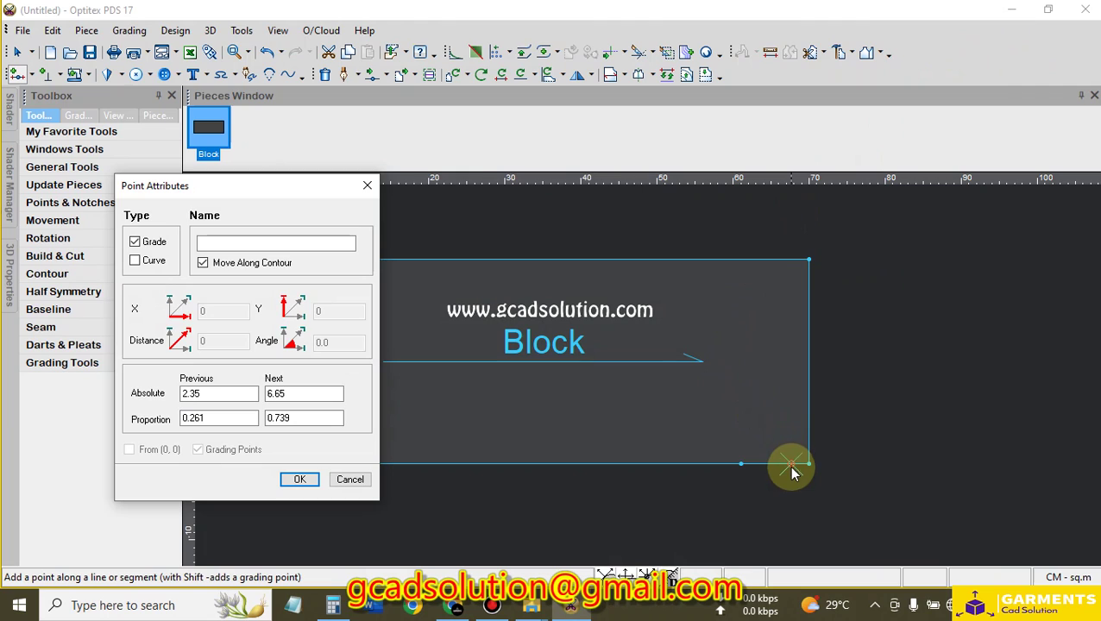
{"action": "double_click", "coordinate": [211, 392]}
{"action": "type", "text": "2"}
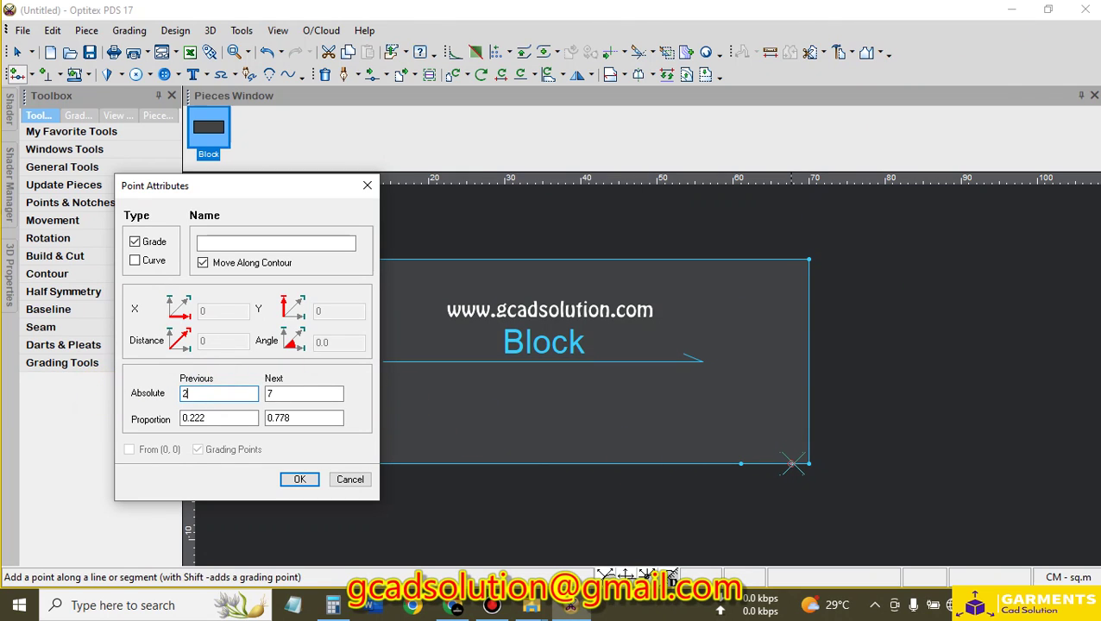
{"action": "left_click", "coordinate": [315, 484]}
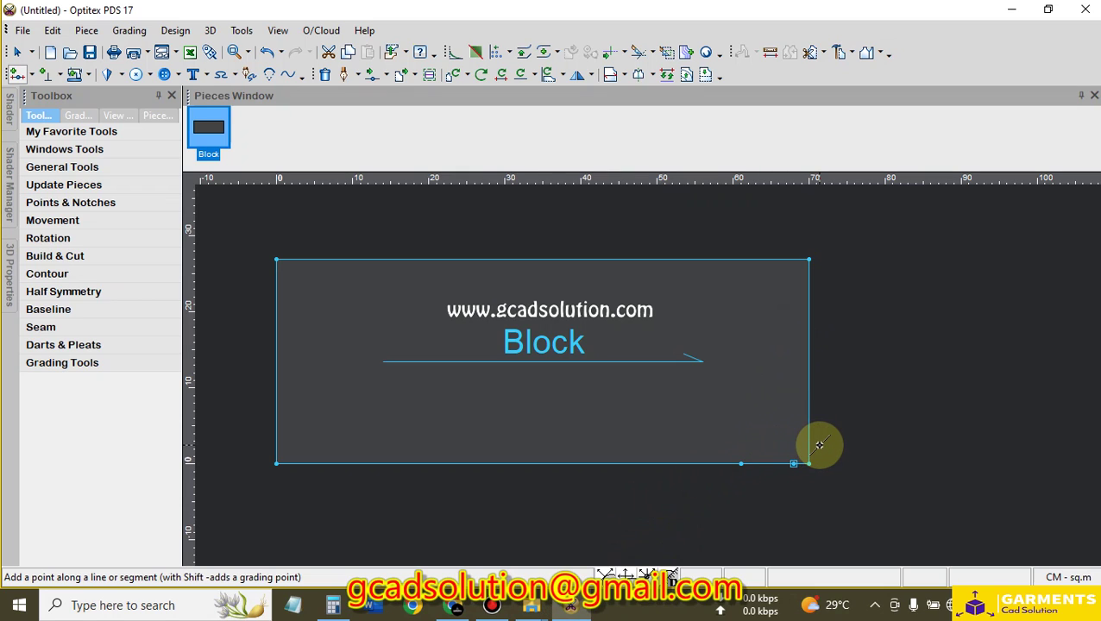
{"action": "left_click", "coordinate": [739, 463]}
{"action": "left_click", "coordinate": [793, 464]}
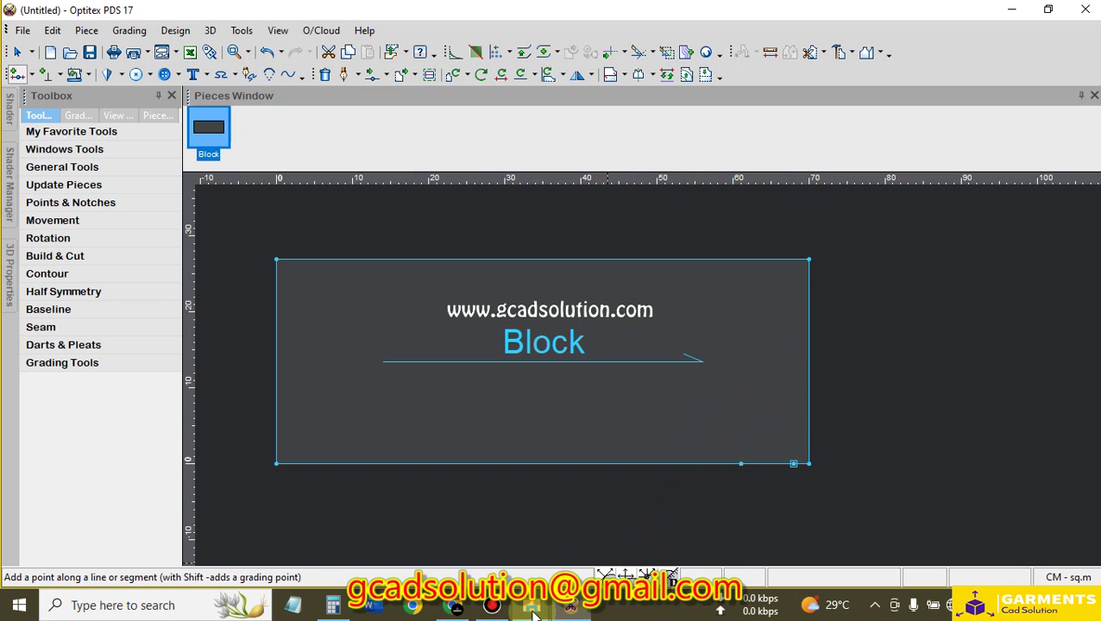
In the T-shirt spec PDF, look up the shoulder width from seam to seam and compute 44 ÷ 2 in Calculator
{"action": "left_click", "coordinate": [457, 607]}
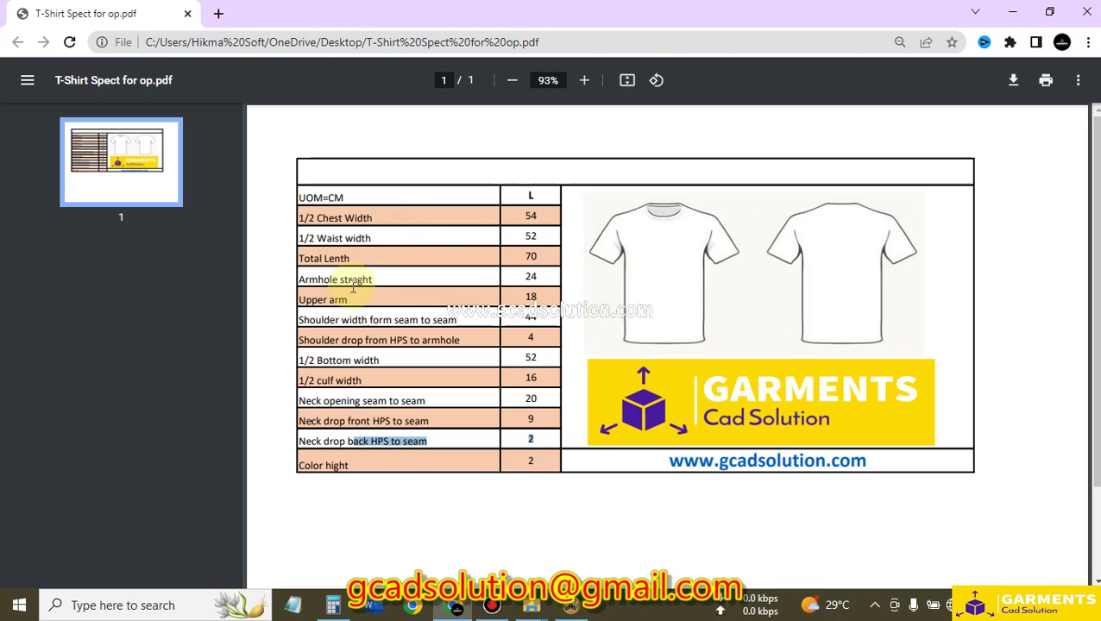
{"action": "left_click_drag", "start_coordinate": [324, 320], "coordinate": [443, 323]}
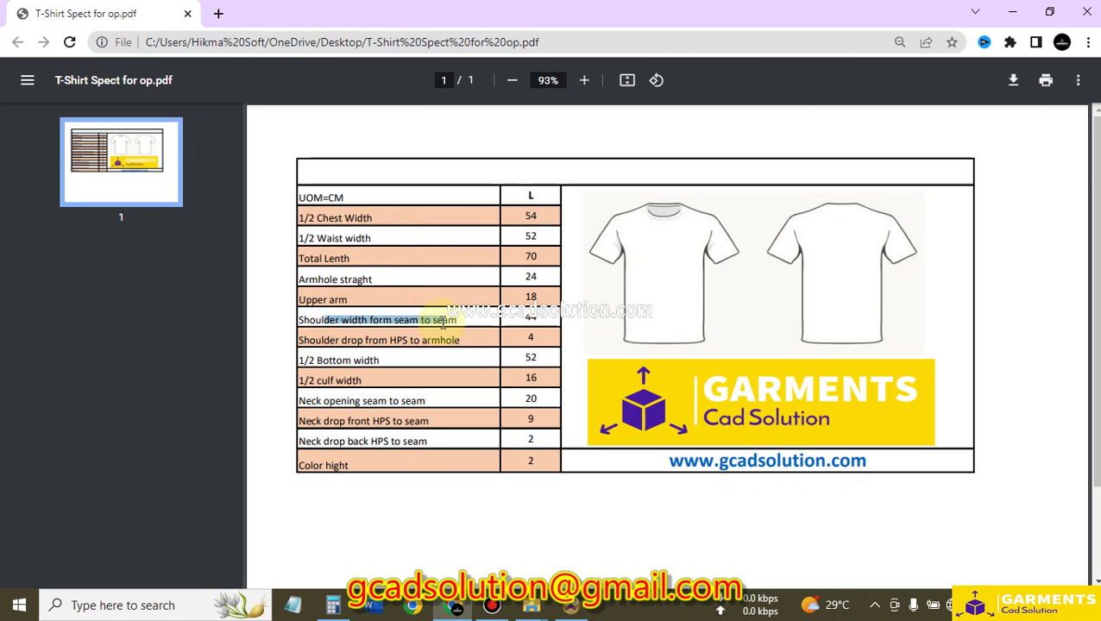
{"action": "left_click", "coordinate": [619, 214]}
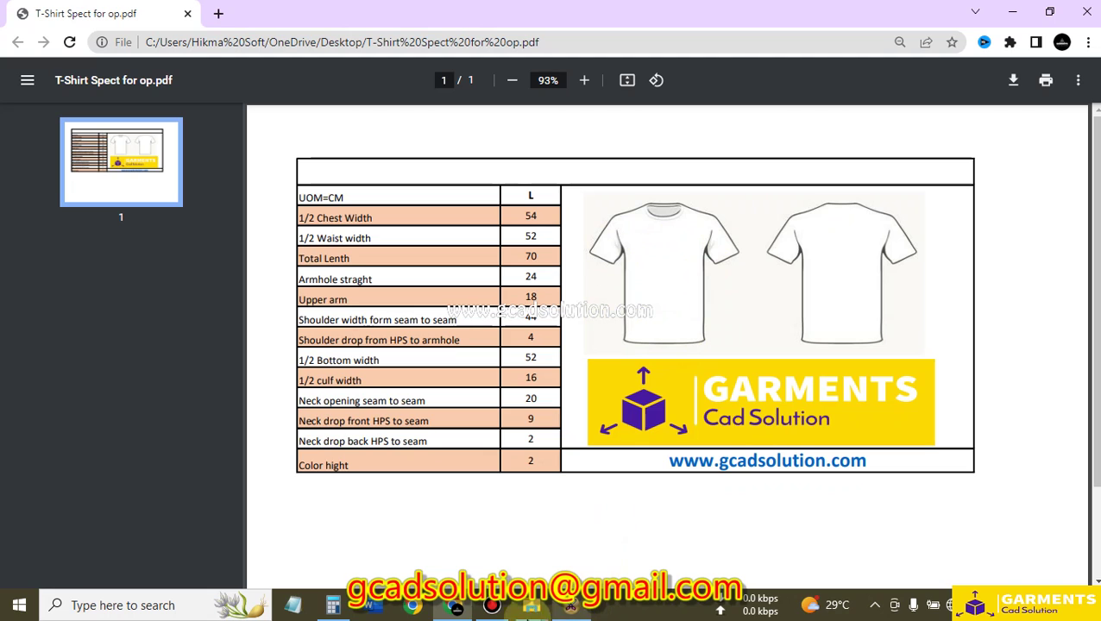
{"action": "mouse_move", "coordinate": [502, 614]}
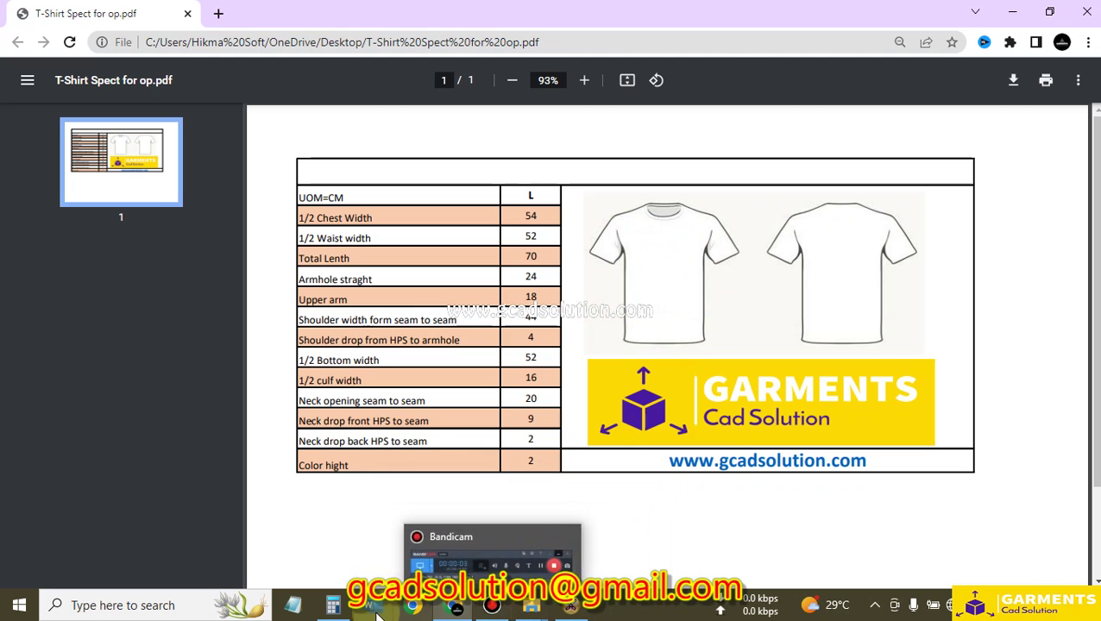
{"action": "mouse_move", "coordinate": [333, 608]}
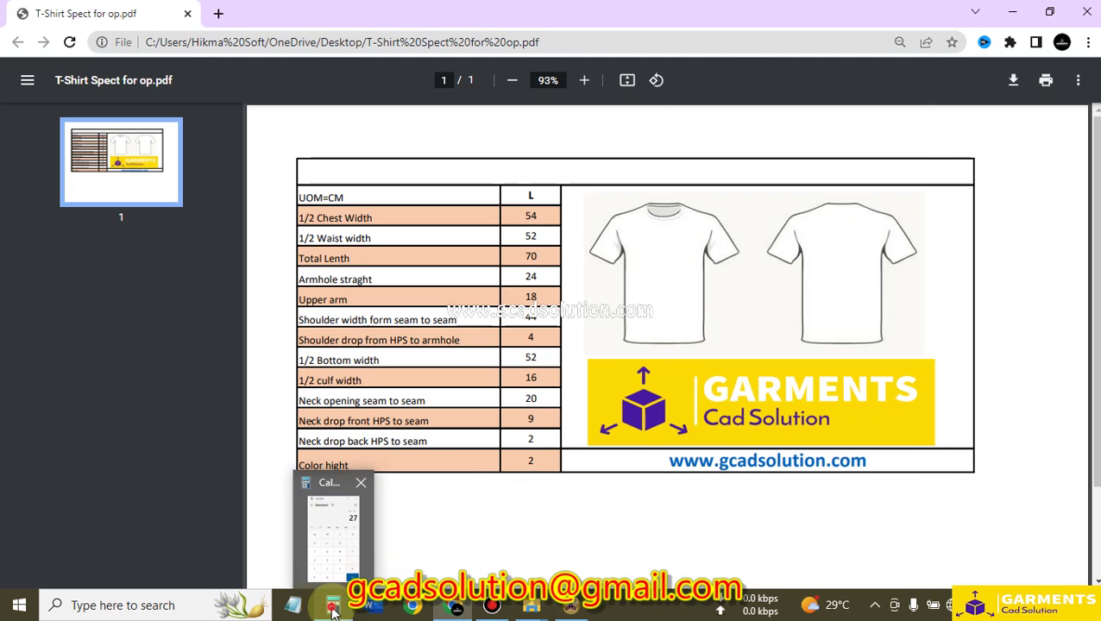
{"action": "left_click", "coordinate": [363, 559]}
{"action": "left_click", "coordinate": [770, 292]}
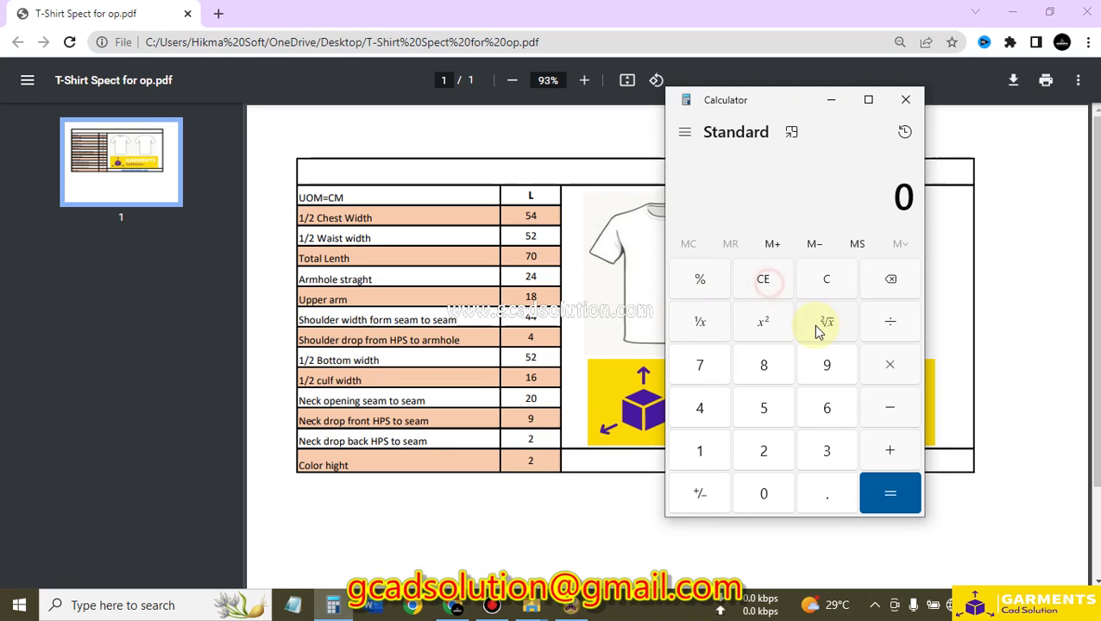
{"action": "type", "text": "44"}
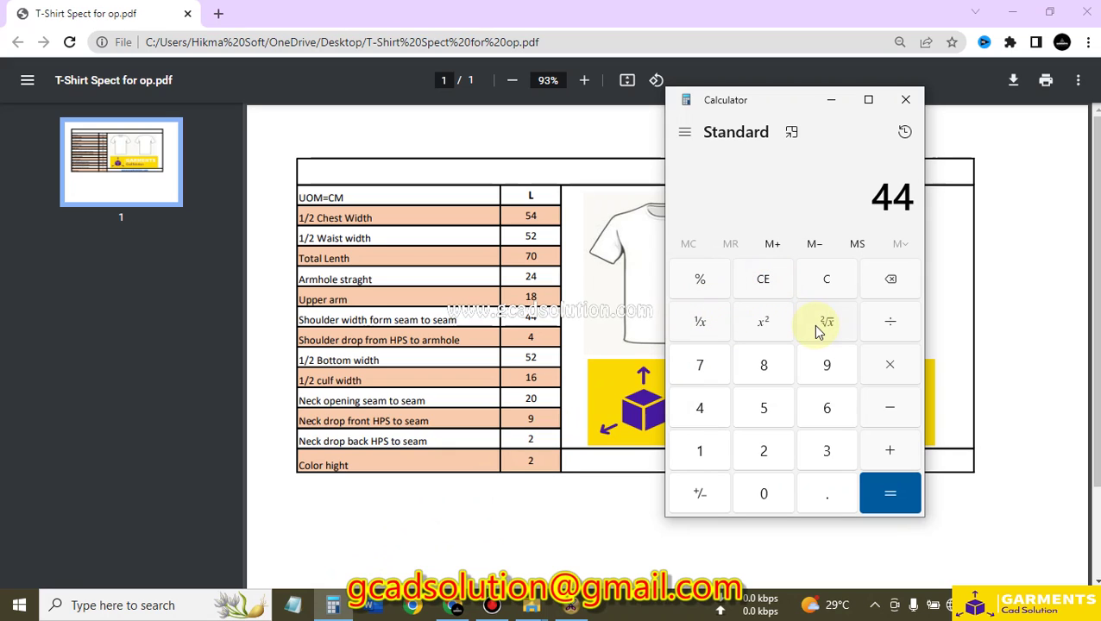
{"action": "type", "text": " ÷ 2"}
{"action": "key", "text": "Return"}
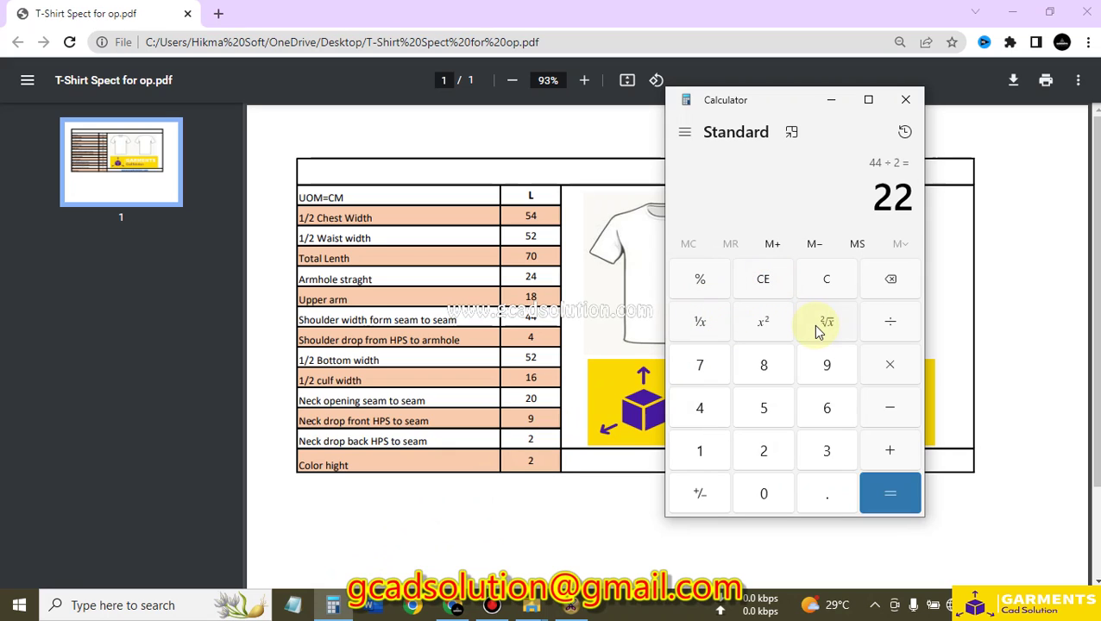
{"action": "left_click", "coordinate": [826, 105]}
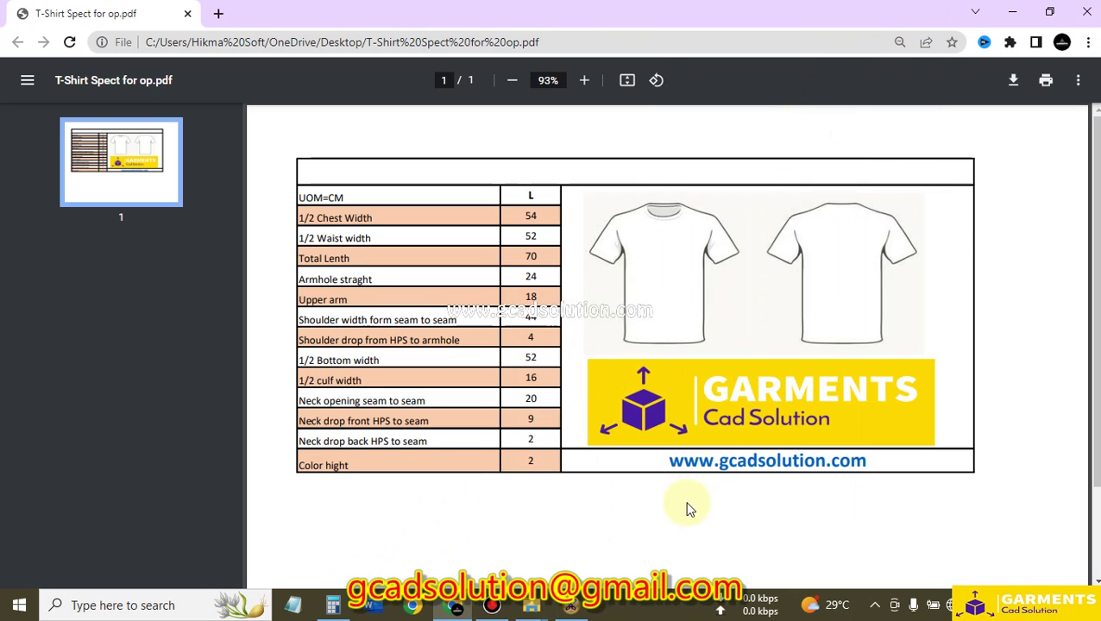
Back in Optitex PDS 17, add a grading point on Block's right short edge, 22 cm from the lower corner
{"action": "left_click", "coordinate": [569, 605]}
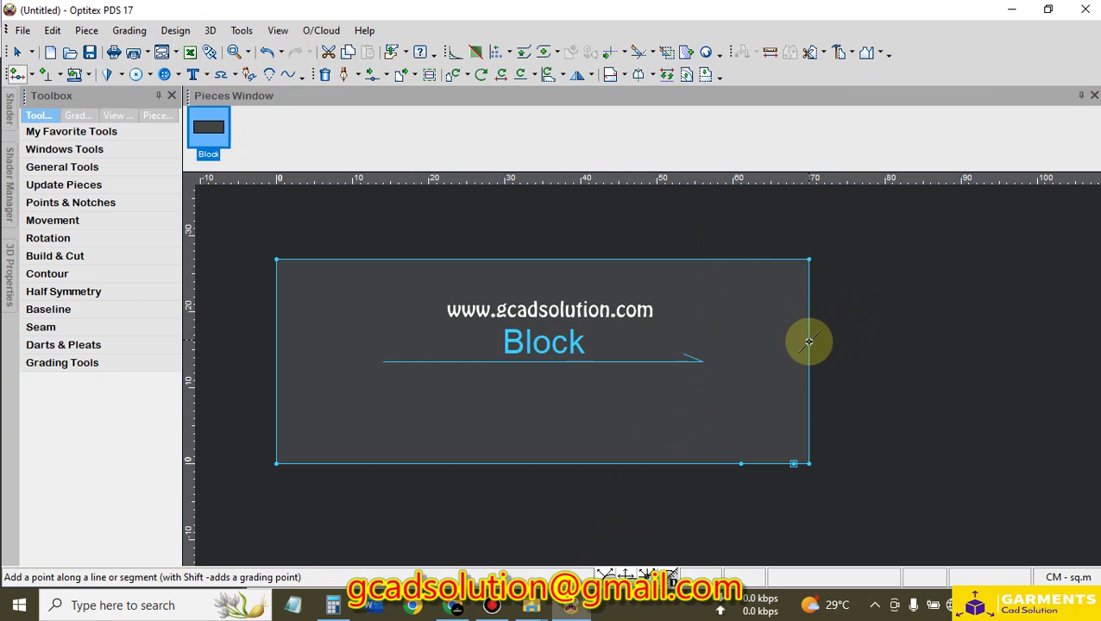
{"action": "left_click", "coordinate": [808, 305]}
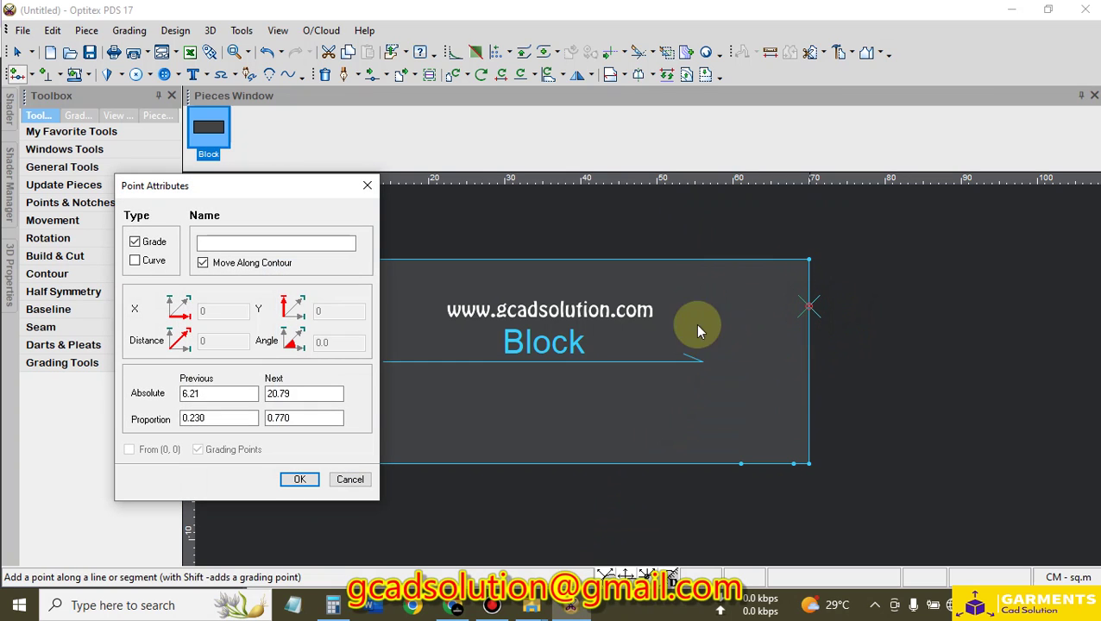
{"action": "double_click", "coordinate": [308, 394]}
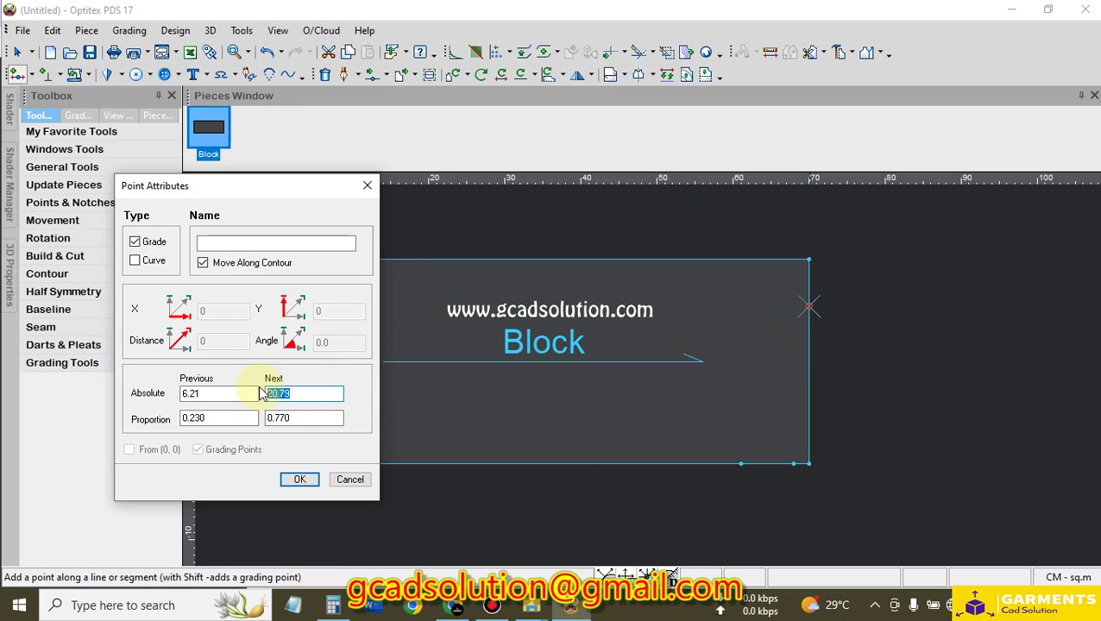
{"action": "type", "text": "22"}
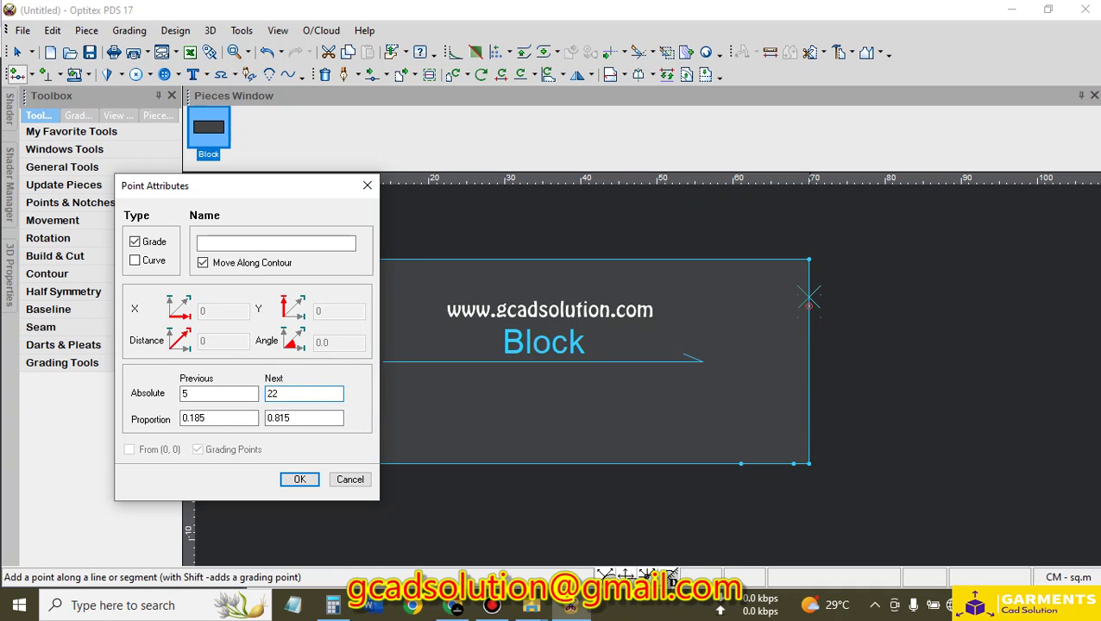
{"action": "left_click", "coordinate": [298, 479]}
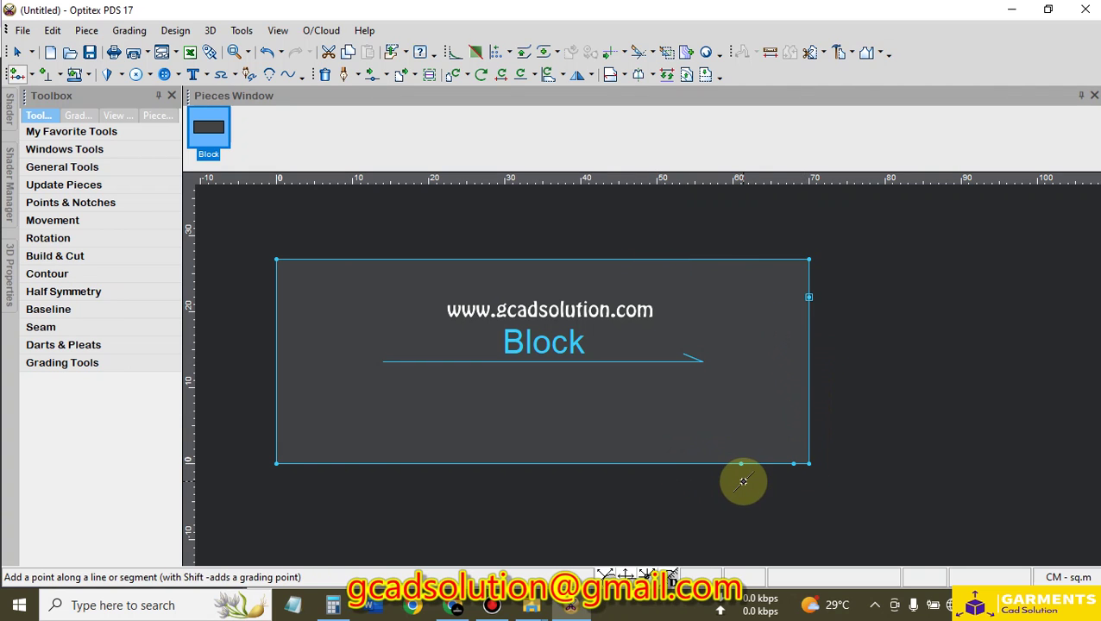
Switch to the T-shirt spec PDF and check the shoulder drop from HPS to armhole
{"action": "left_click", "coordinate": [453, 604]}
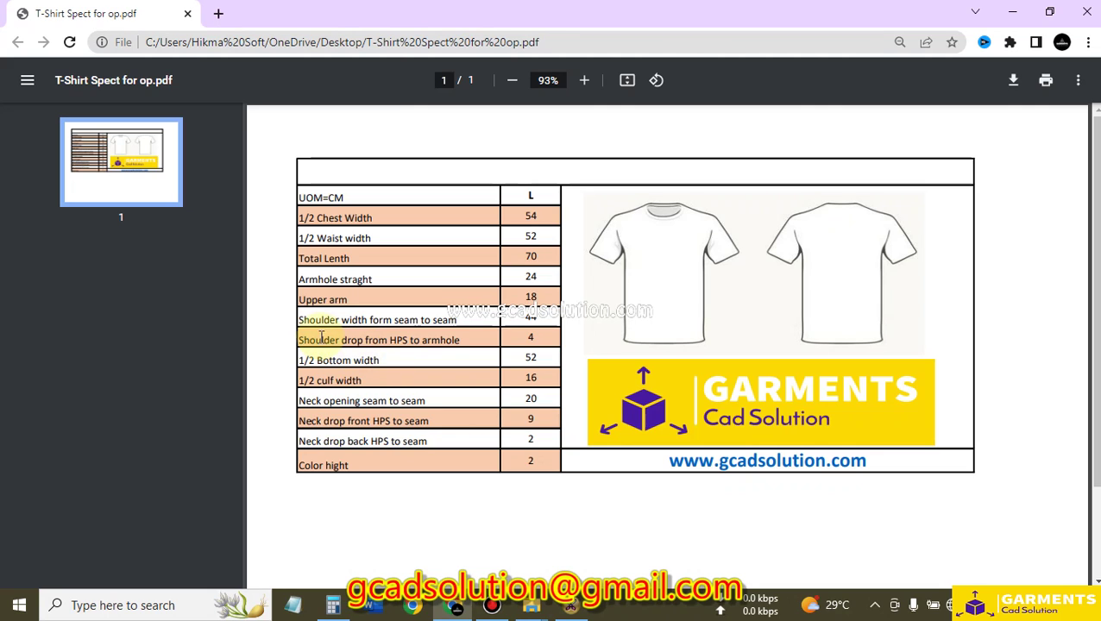
{"action": "left_click_drag", "start_coordinate": [321, 338], "coordinate": [448, 341]}
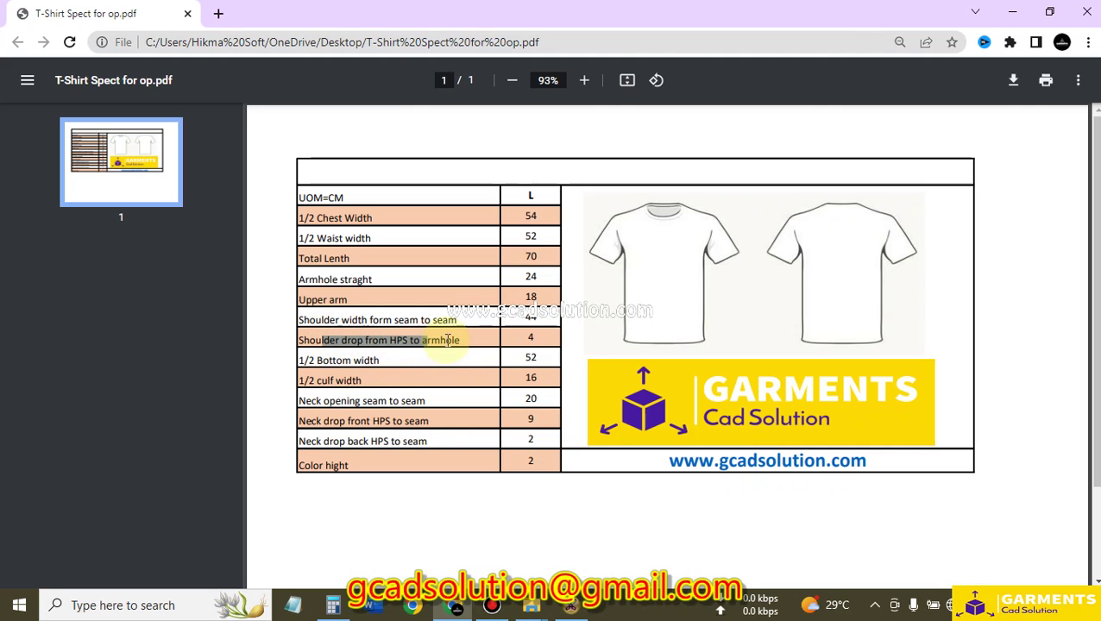
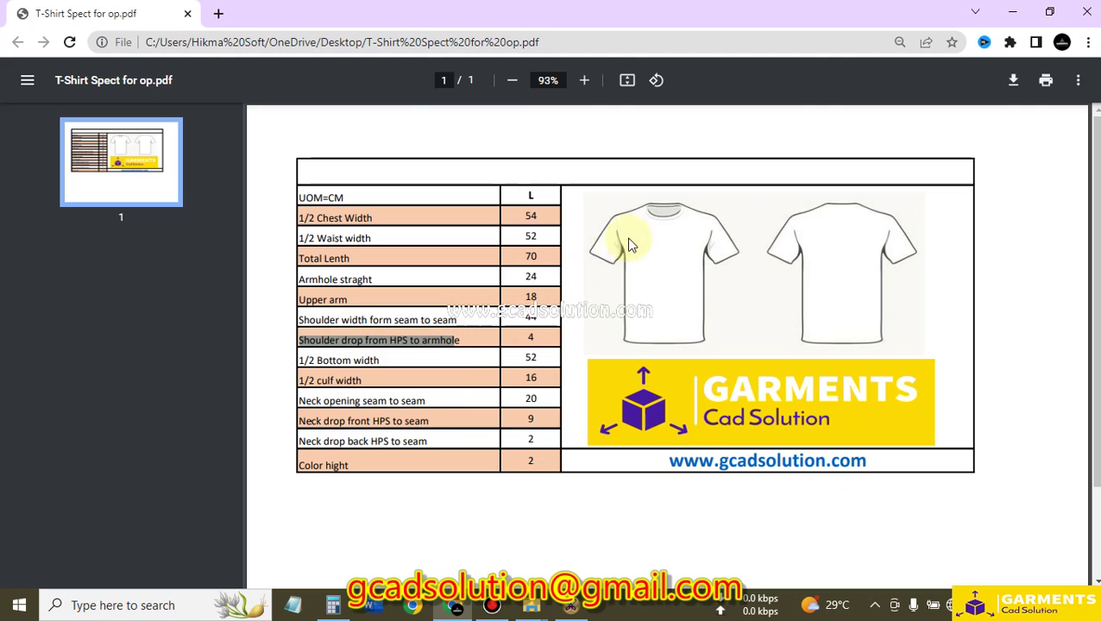
{"action": "left_click", "coordinate": [645, 207]}
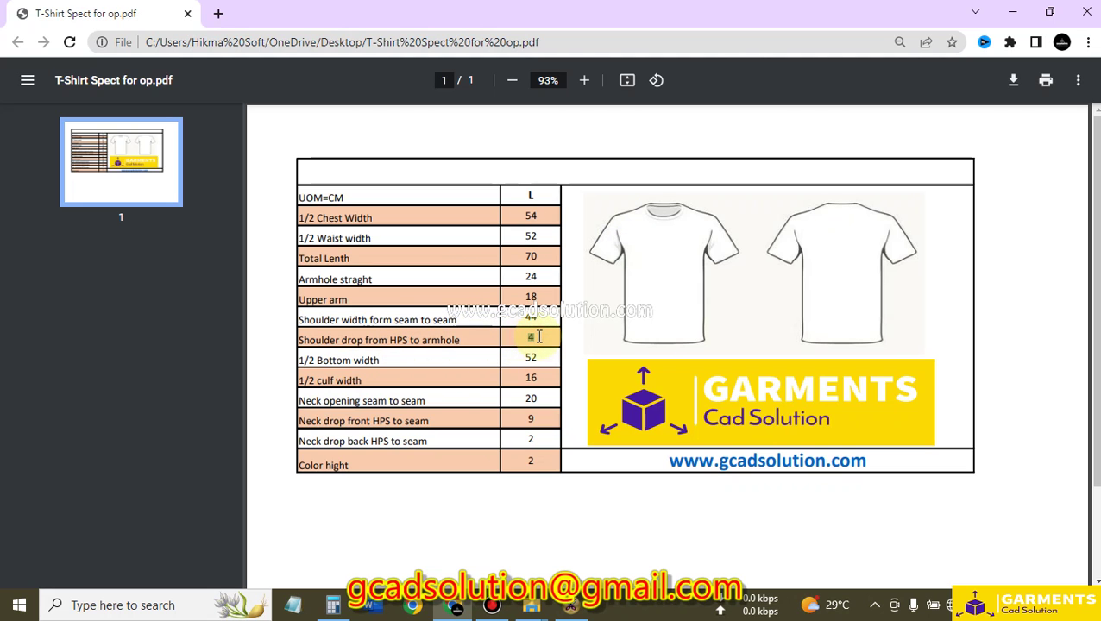
Back in Optitex PDS 17, create a line parallel to Block's right short edge at 4 cm, extended at both ends and with a point connection
{"action": "left_click", "coordinate": [1012, 12]}
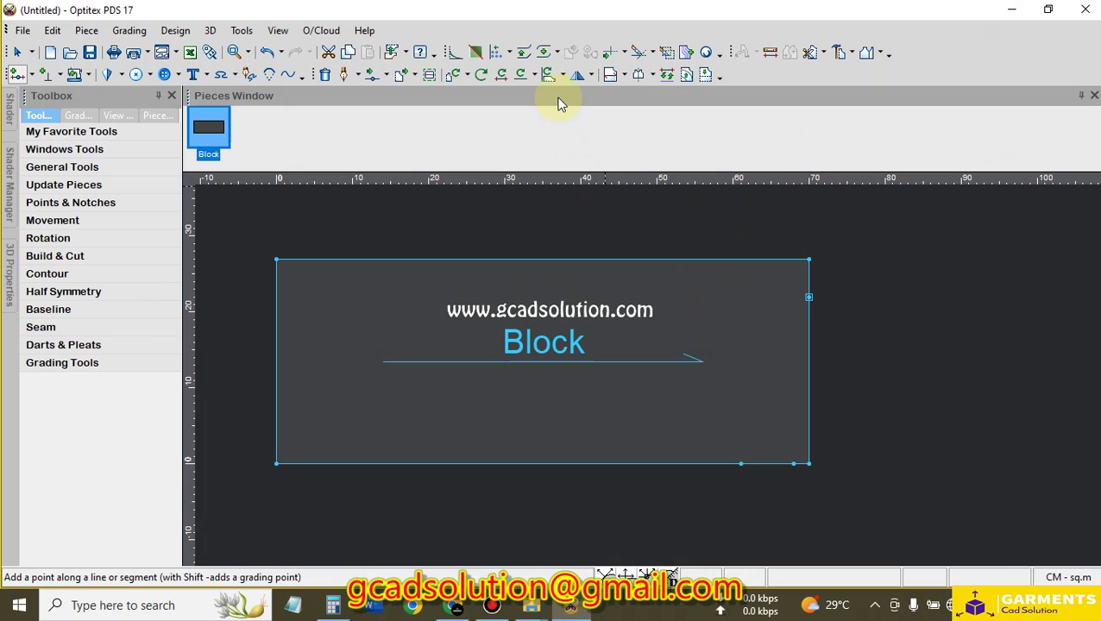
{"action": "left_click", "coordinate": [687, 77]}
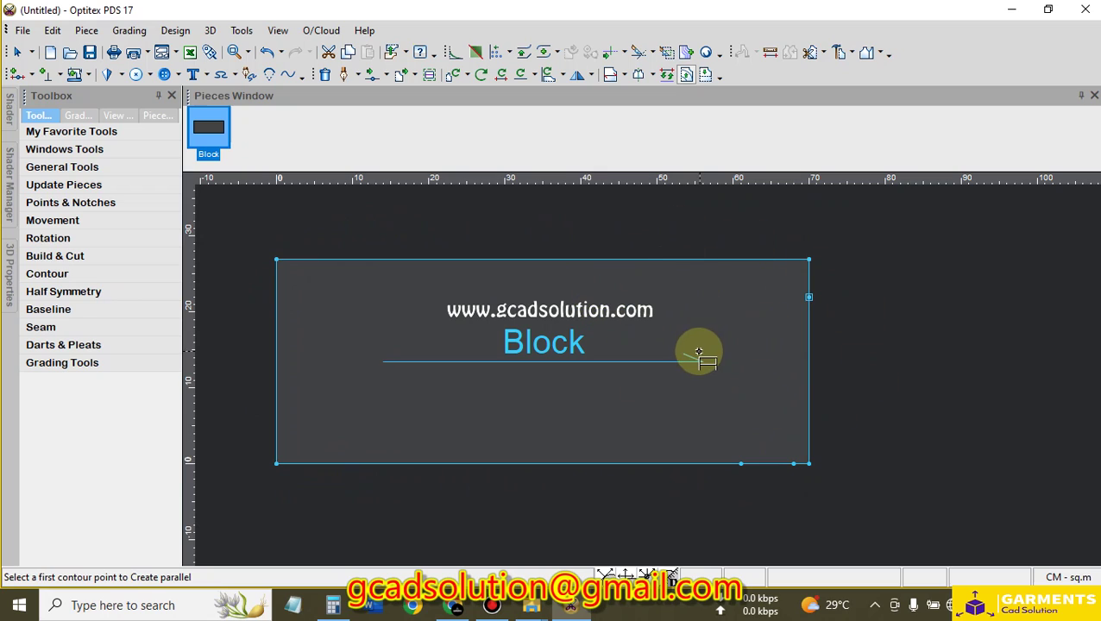
{"action": "left_click", "coordinate": [810, 258]}
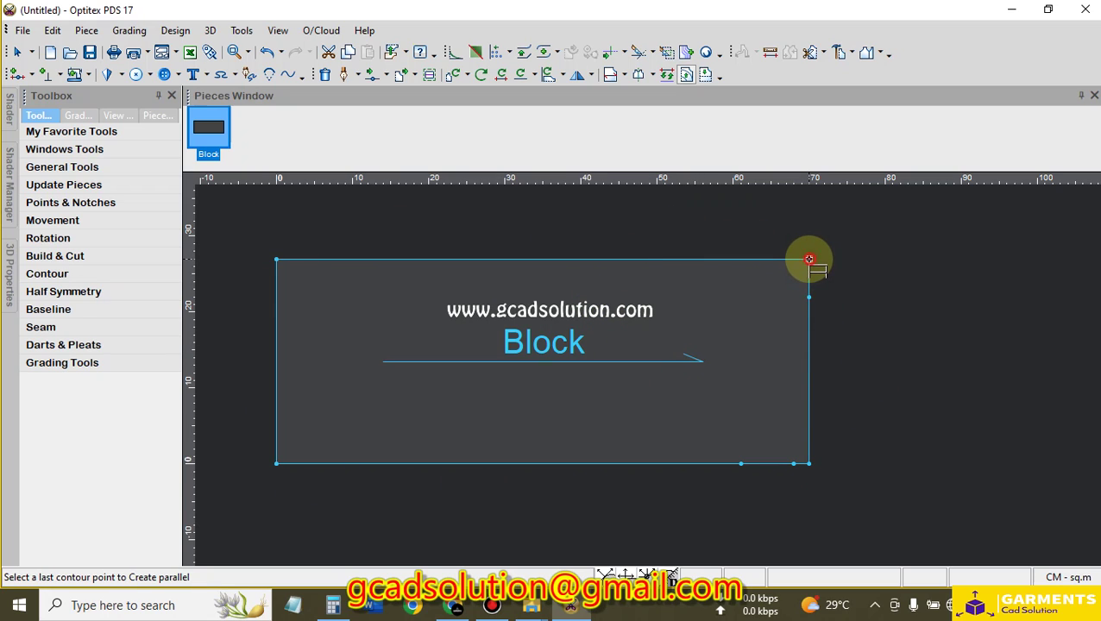
{"action": "left_click", "coordinate": [811, 464]}
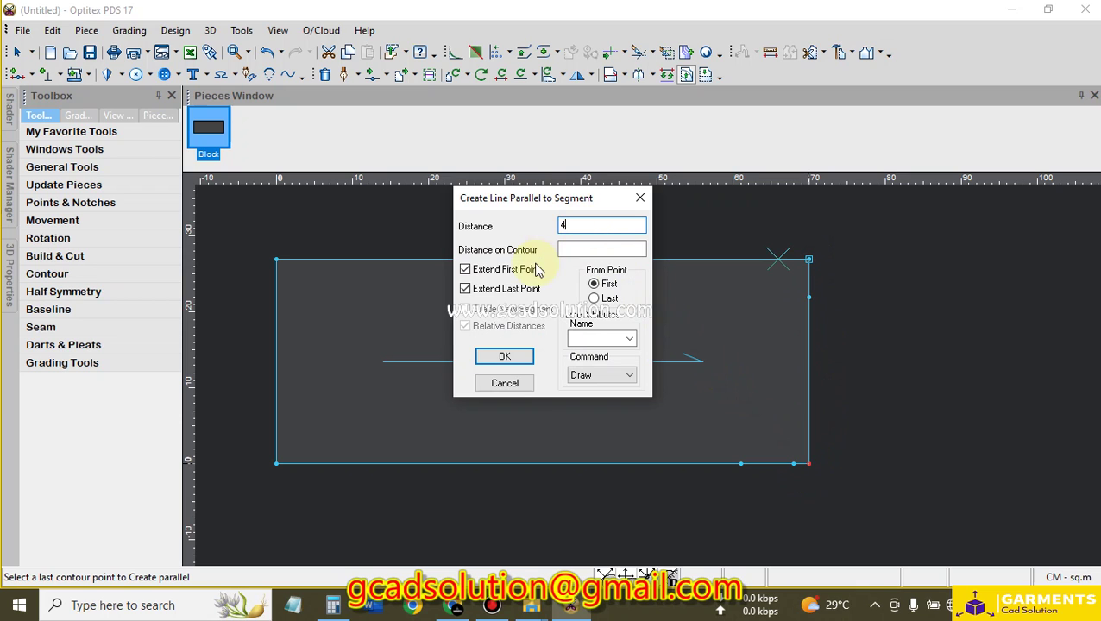
{"action": "left_click", "coordinate": [514, 359]}
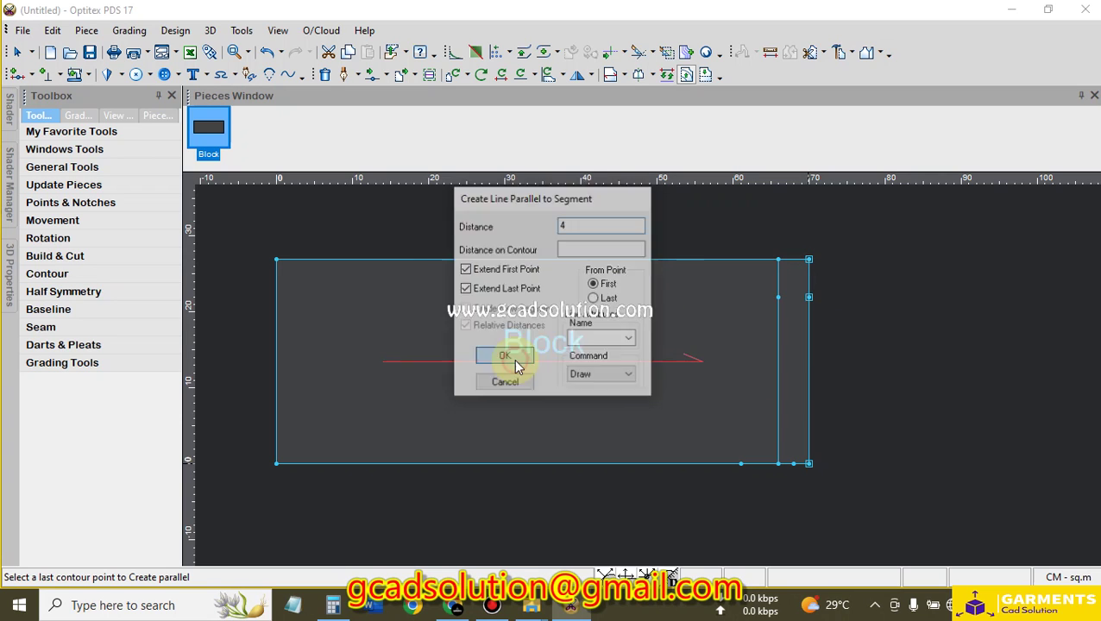
{"action": "left_click", "coordinate": [563, 337]}
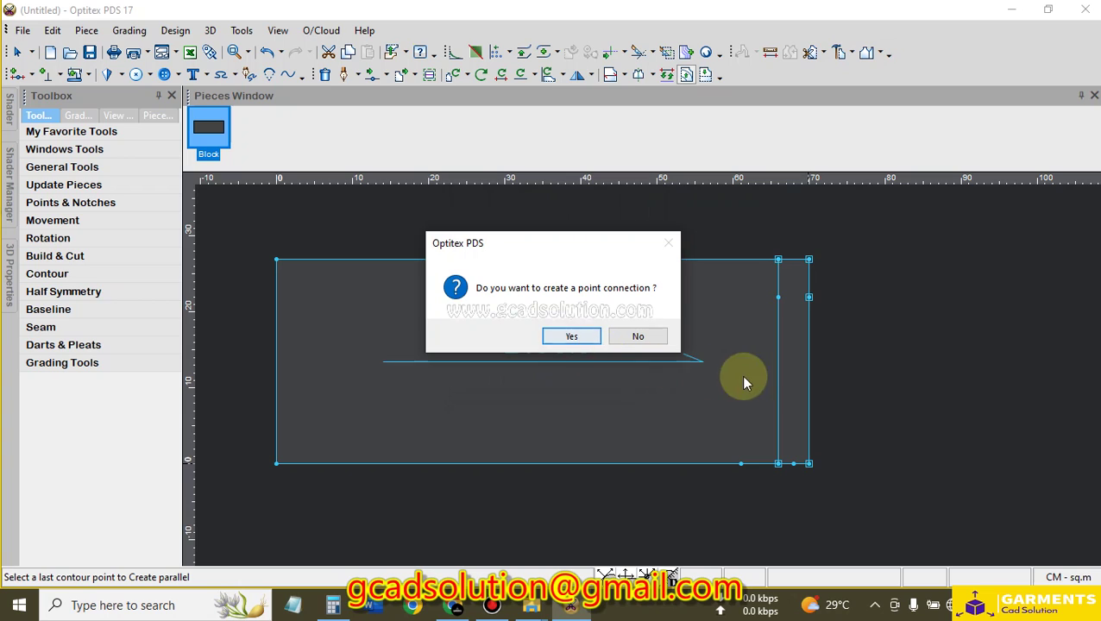
{"action": "left_click", "coordinate": [572, 336]}
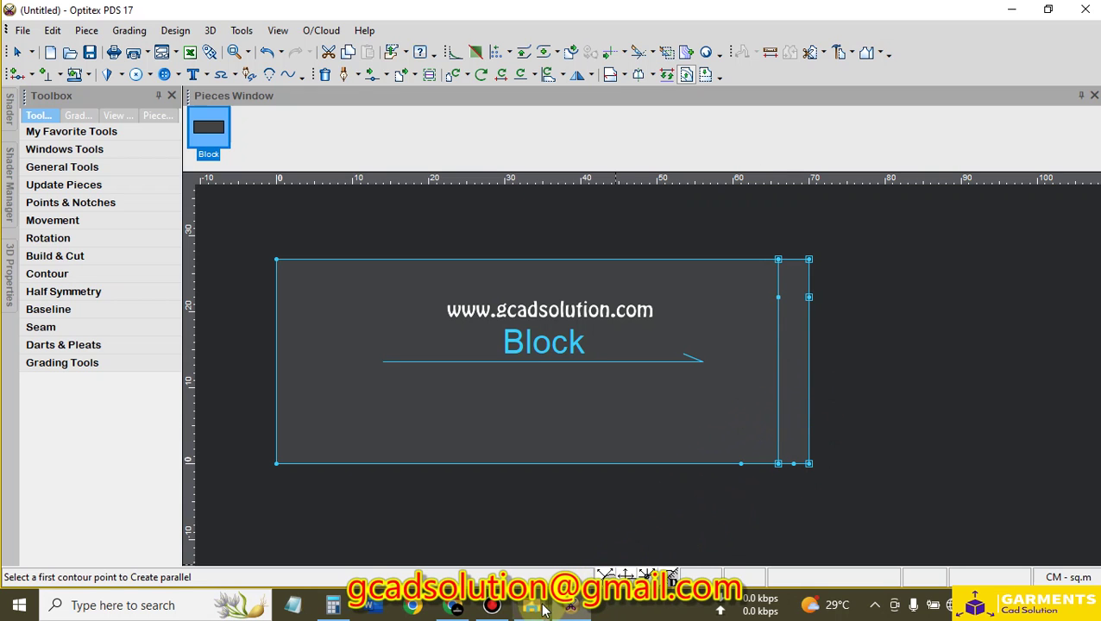
In the T-shirt spec PDF, look up the neck opening from seam to seam
{"action": "left_click", "coordinate": [457, 607]}
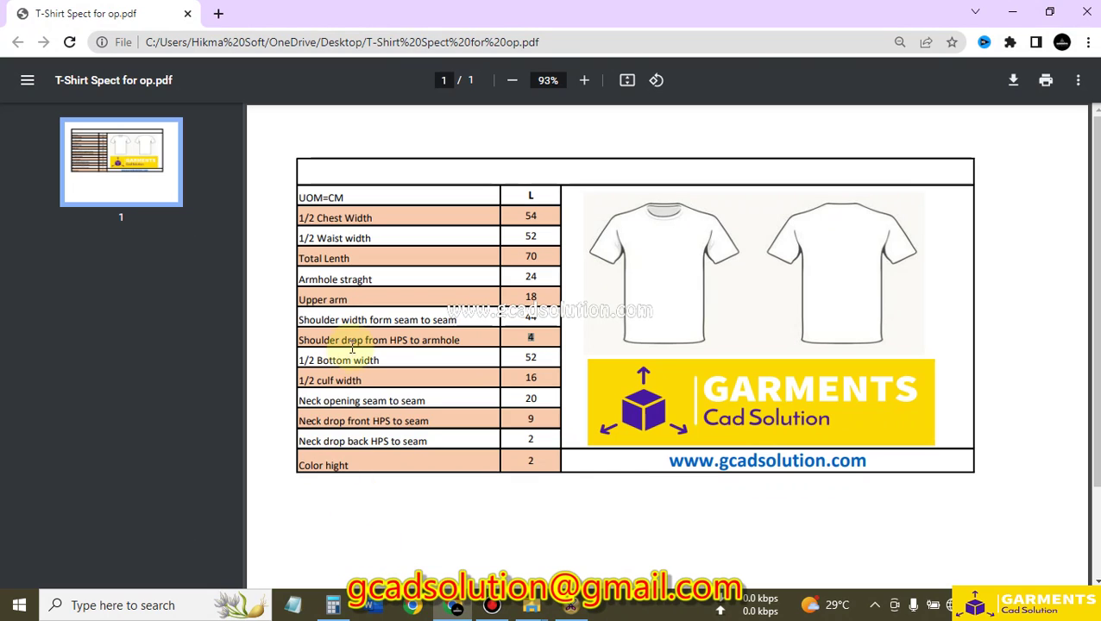
{"action": "left_click", "coordinate": [302, 402]}
{"action": "left_click_drag", "start_coordinate": [331, 402], "coordinate": [538, 398]}
{"action": "double_click", "coordinate": [536, 399]}
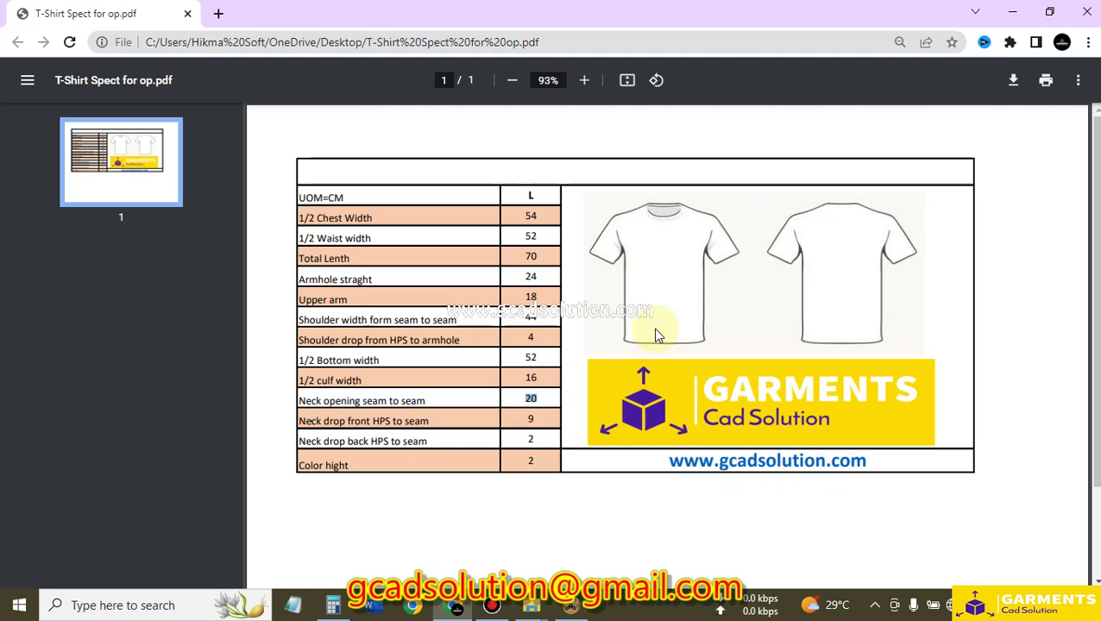
Back in Optitex PDS 17, add a grading point on Block's right short edge, 10 cm from the lower corner
{"action": "left_click", "coordinate": [1018, 13]}
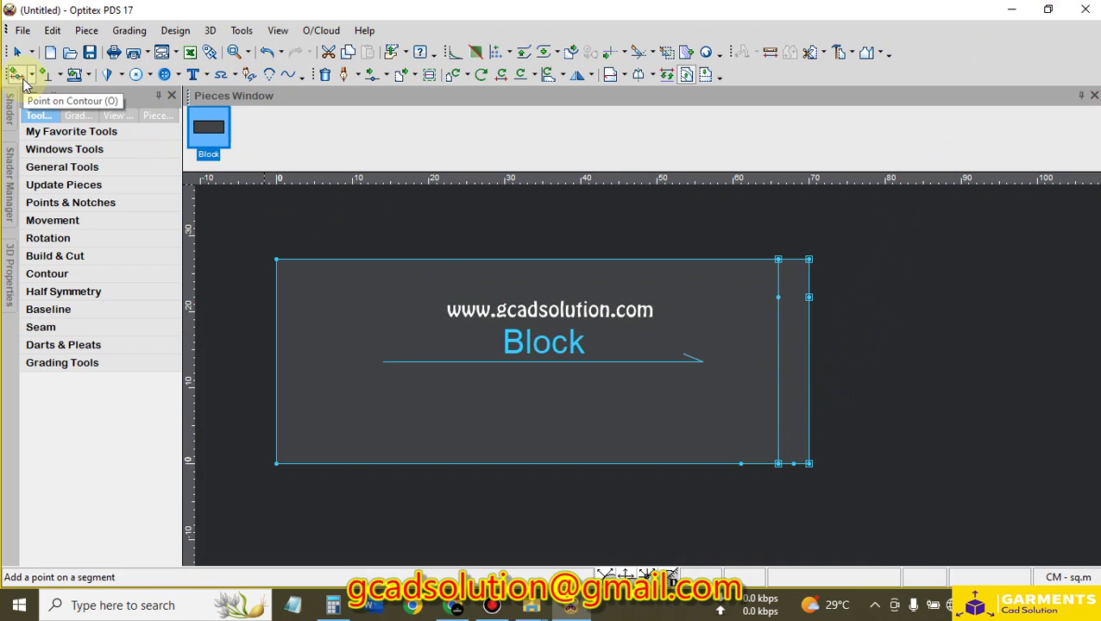
{"action": "left_click", "coordinate": [23, 83]}
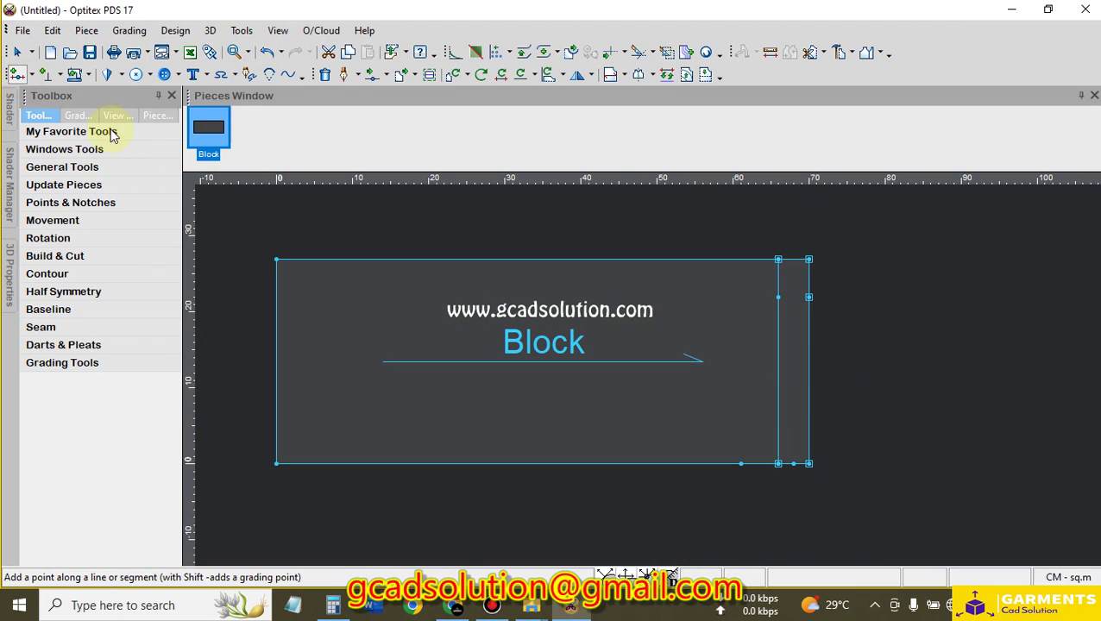
{"action": "left_click", "coordinate": [809, 408]}
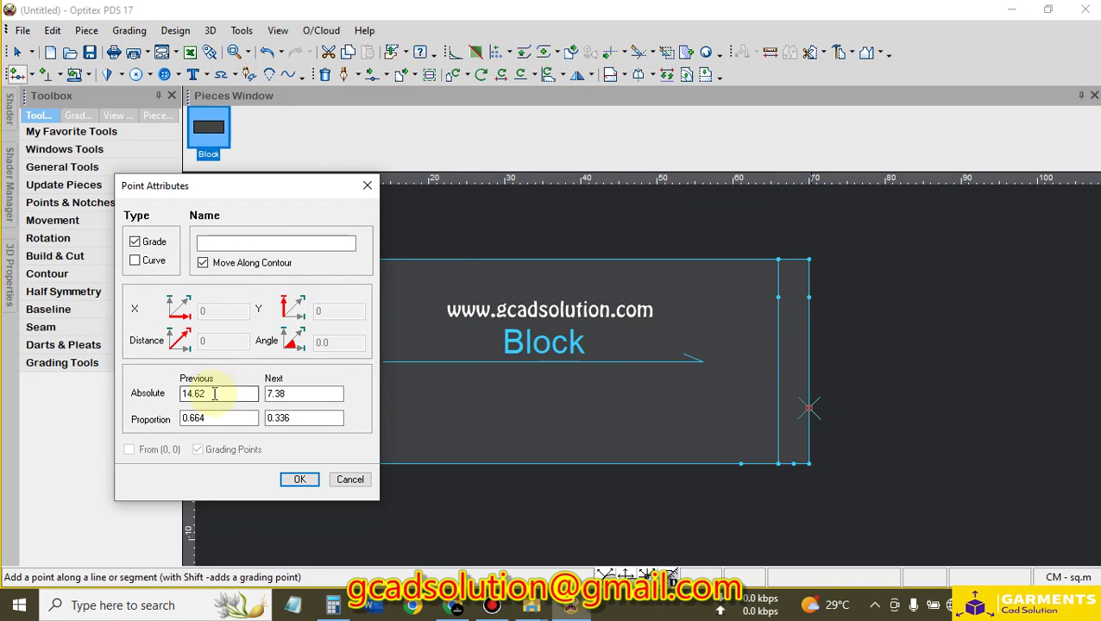
{"action": "left_click_drag", "start_coordinate": [295, 395], "coordinate": [254, 395]}
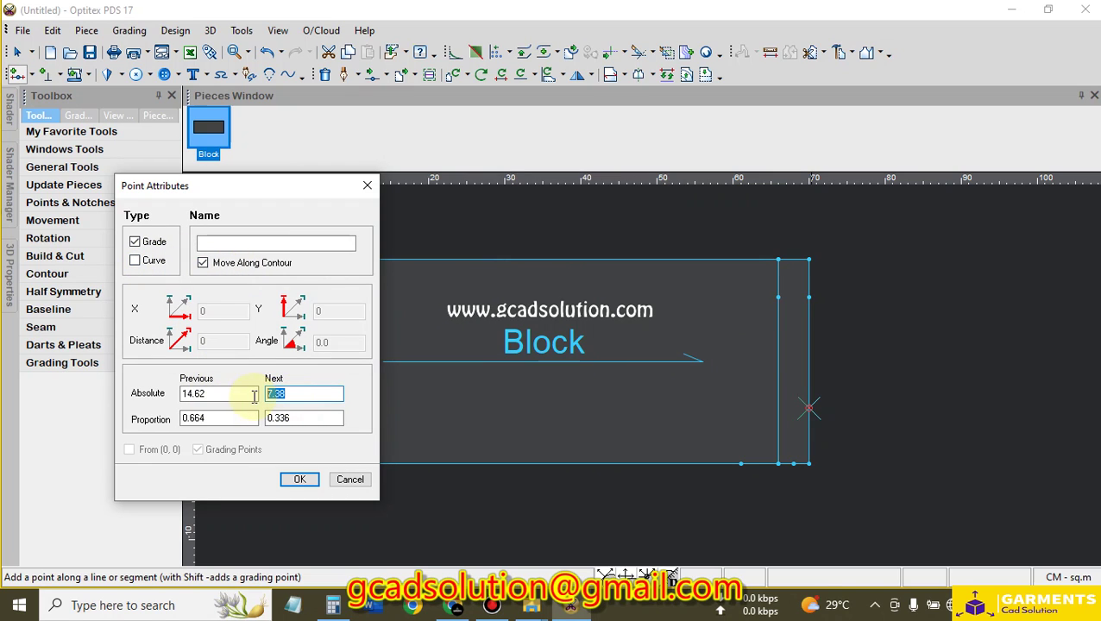
{"action": "type", "text": "10"}
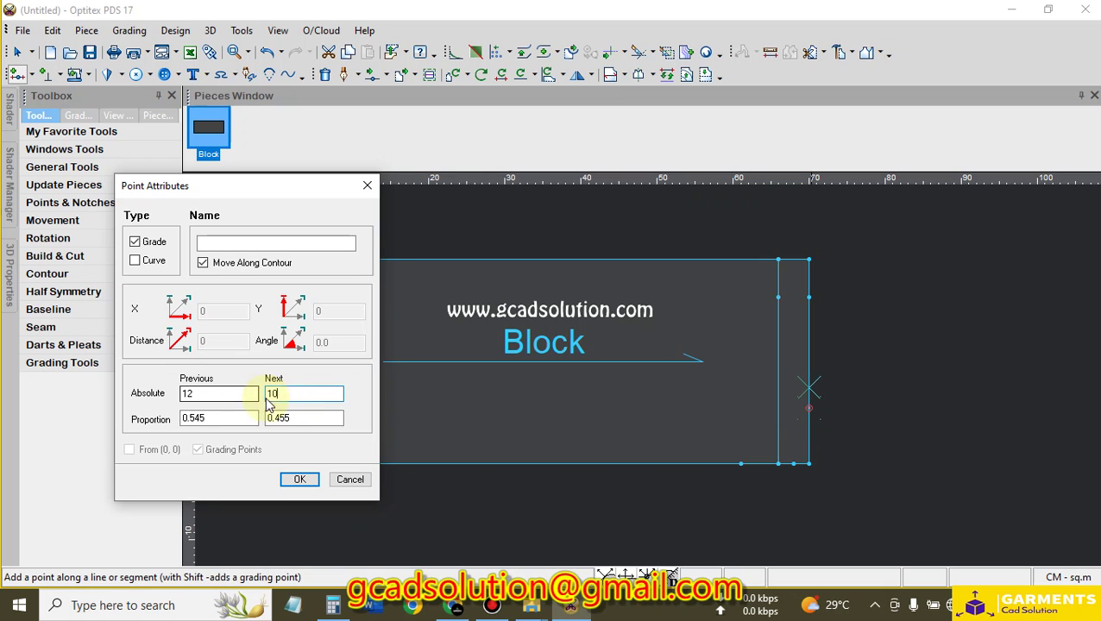
{"action": "left_click", "coordinate": [299, 478]}
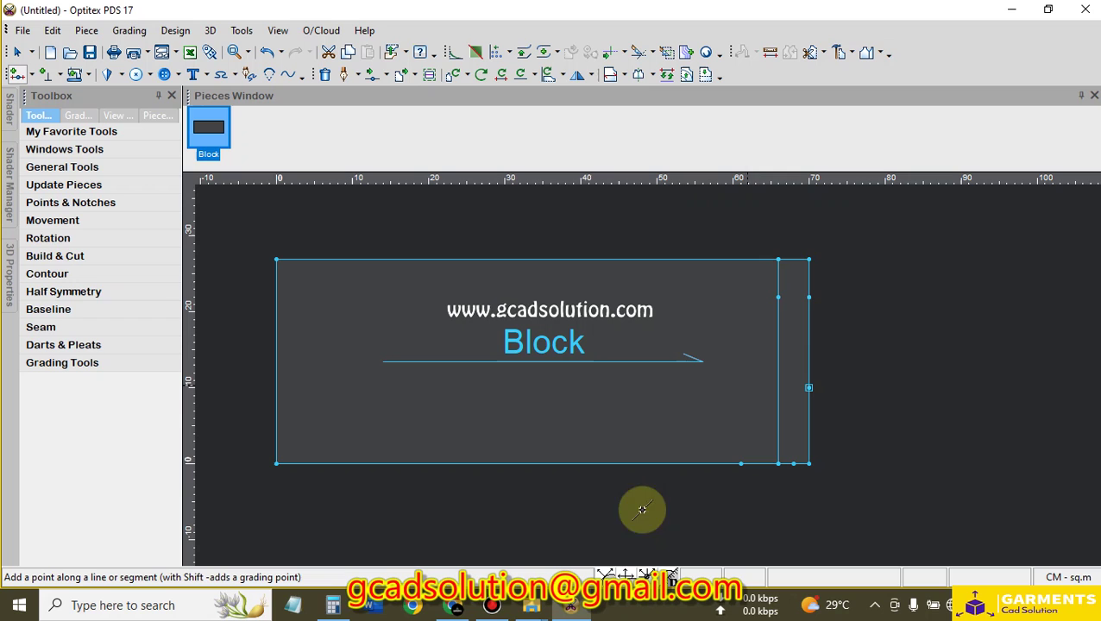
Switch to the T-shirt spec PDF and look up the straight armhole measurement
{"action": "left_click", "coordinate": [452, 606]}
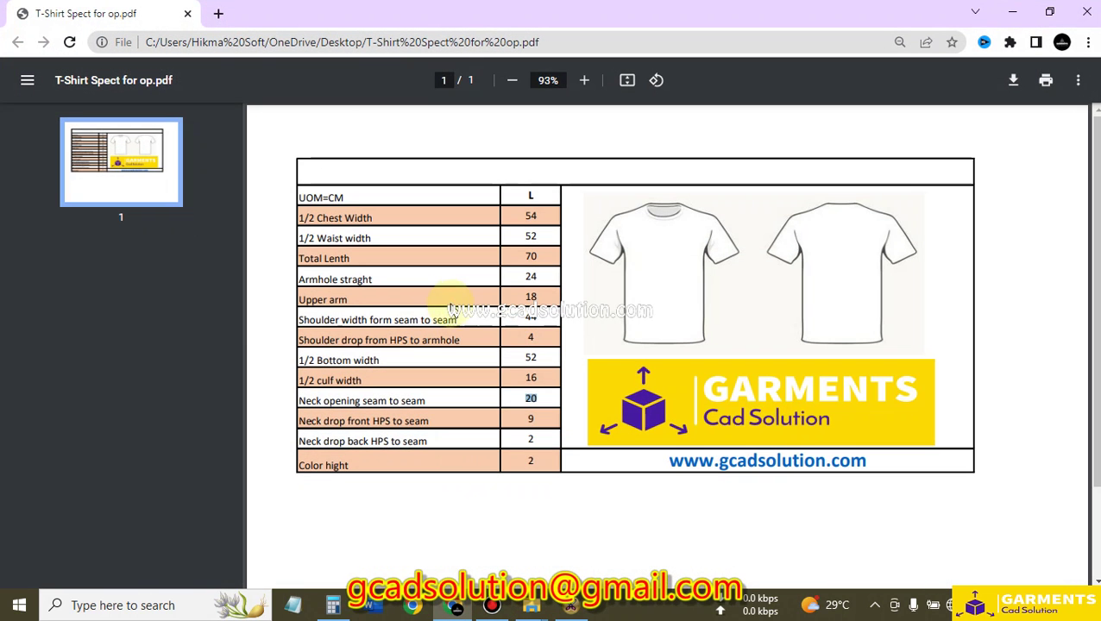
{"action": "left_click", "coordinate": [623, 252]}
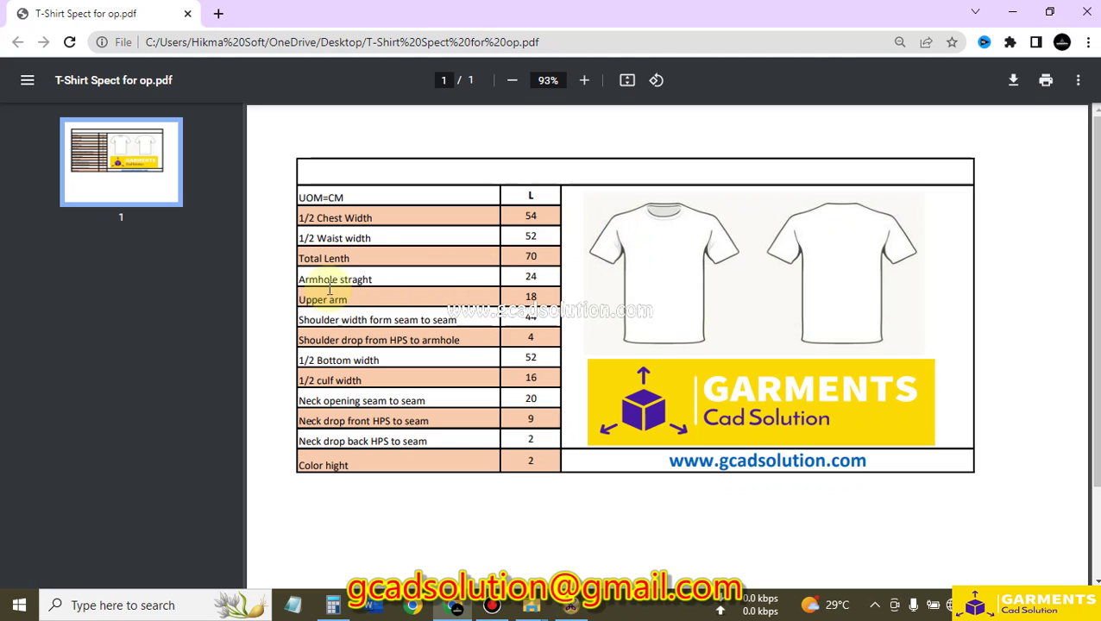
{"action": "left_click_drag", "start_coordinate": [320, 290], "coordinate": [528, 281]}
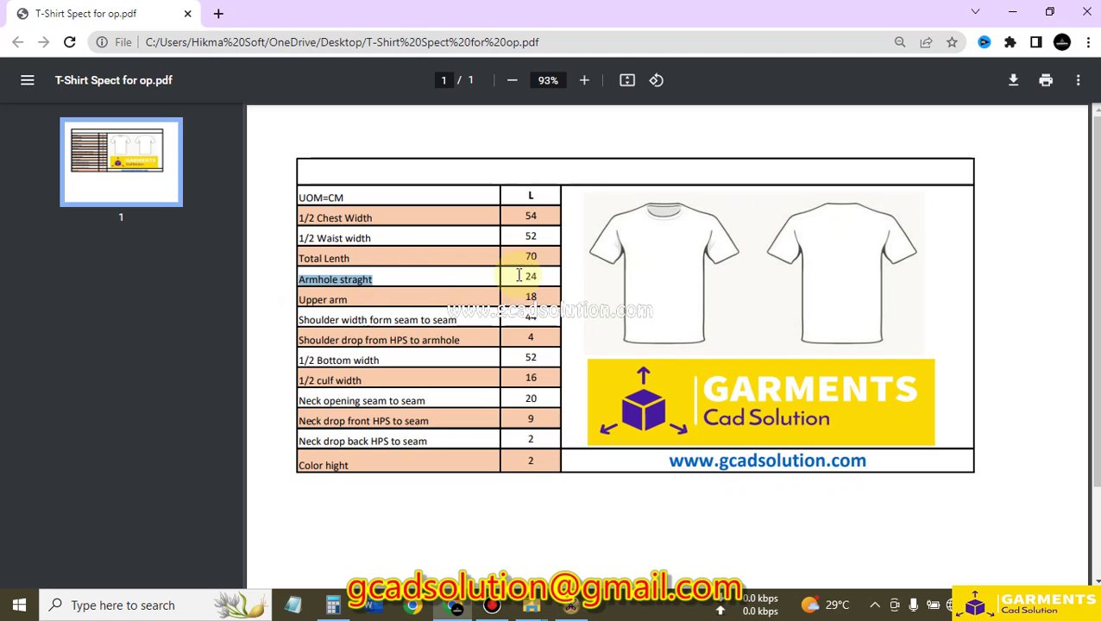
{"action": "left_click", "coordinate": [528, 276]}
Back in Optitex PDS 17, add a grading point on Block's upper long edge, 24 cm from the shoulder drop line's upper end
{"action": "left_click", "coordinate": [1012, 12]}
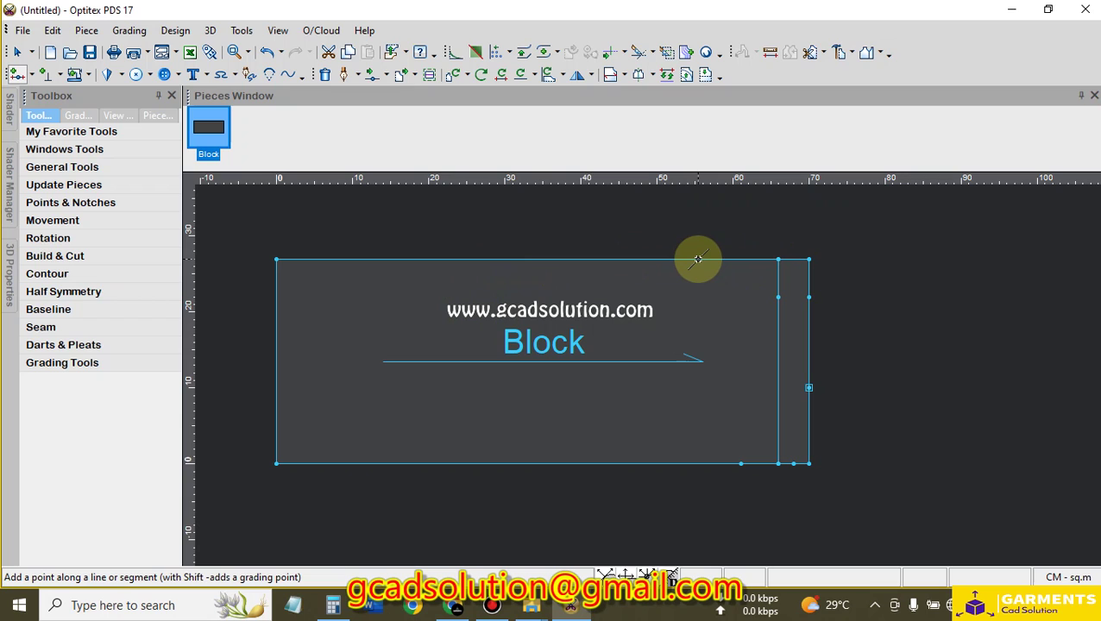
{"action": "left_click", "coordinate": [752, 259]}
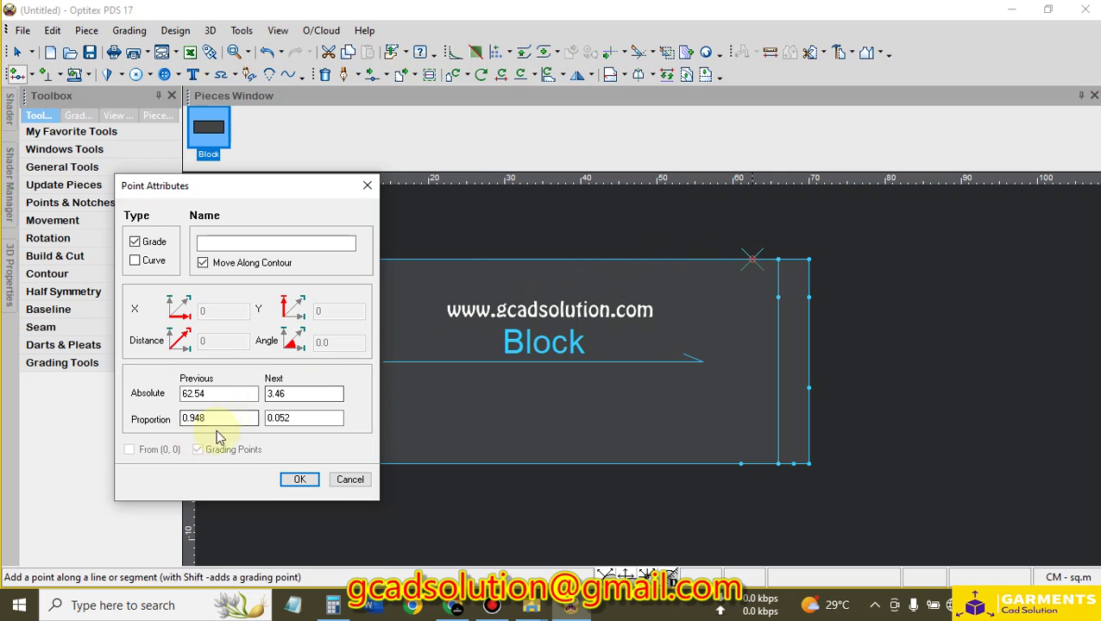
{"action": "double_click", "coordinate": [302, 393]}
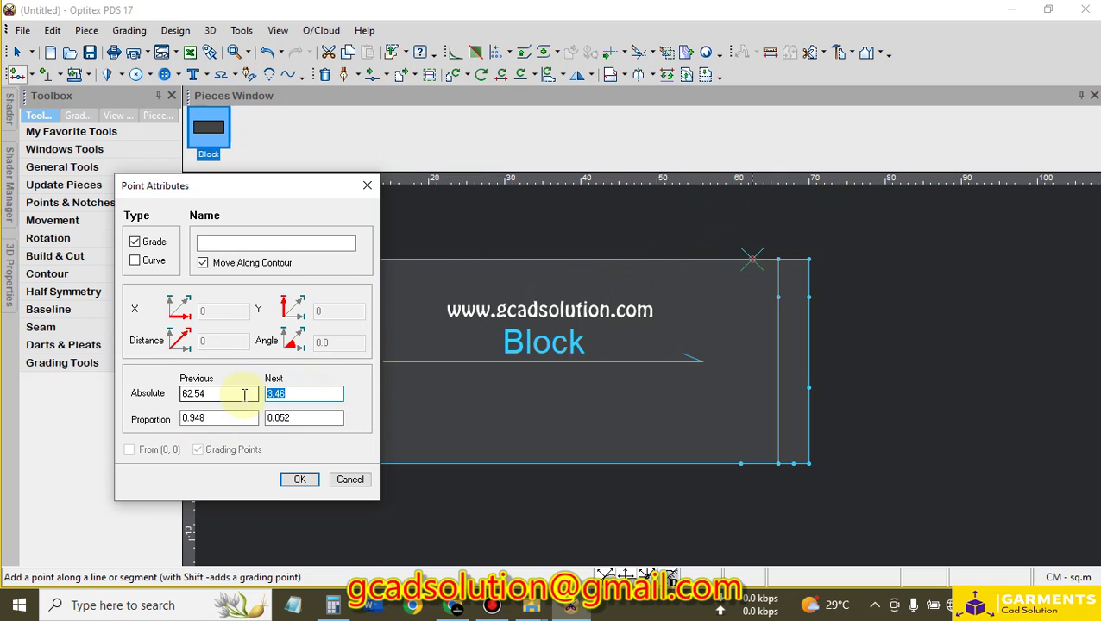
{"action": "type", "text": "24"}
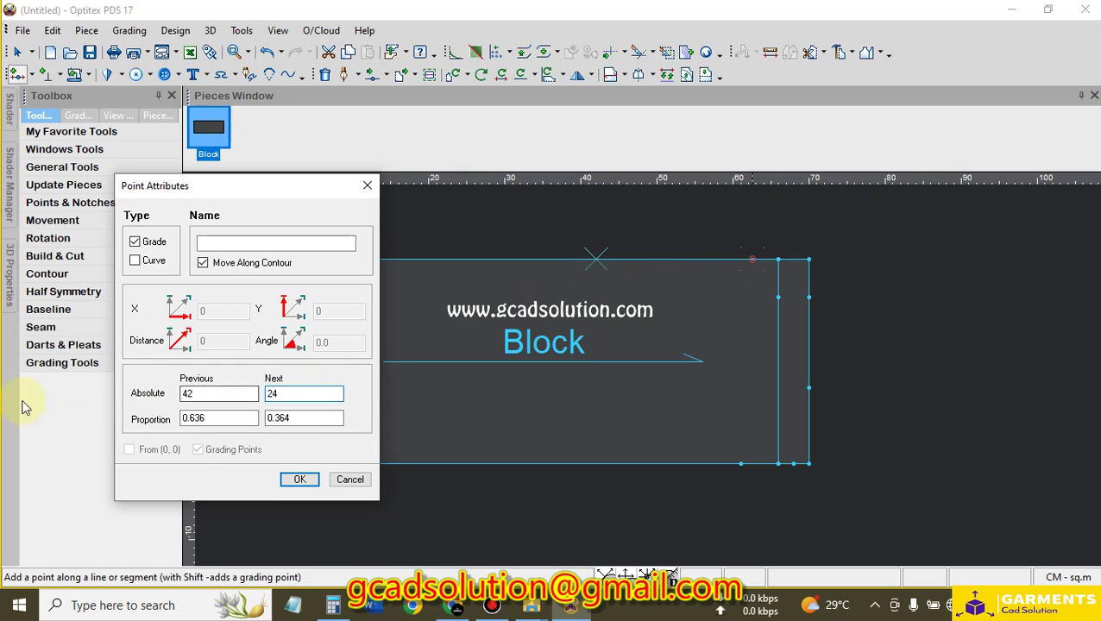
{"action": "left_click", "coordinate": [298, 479]}
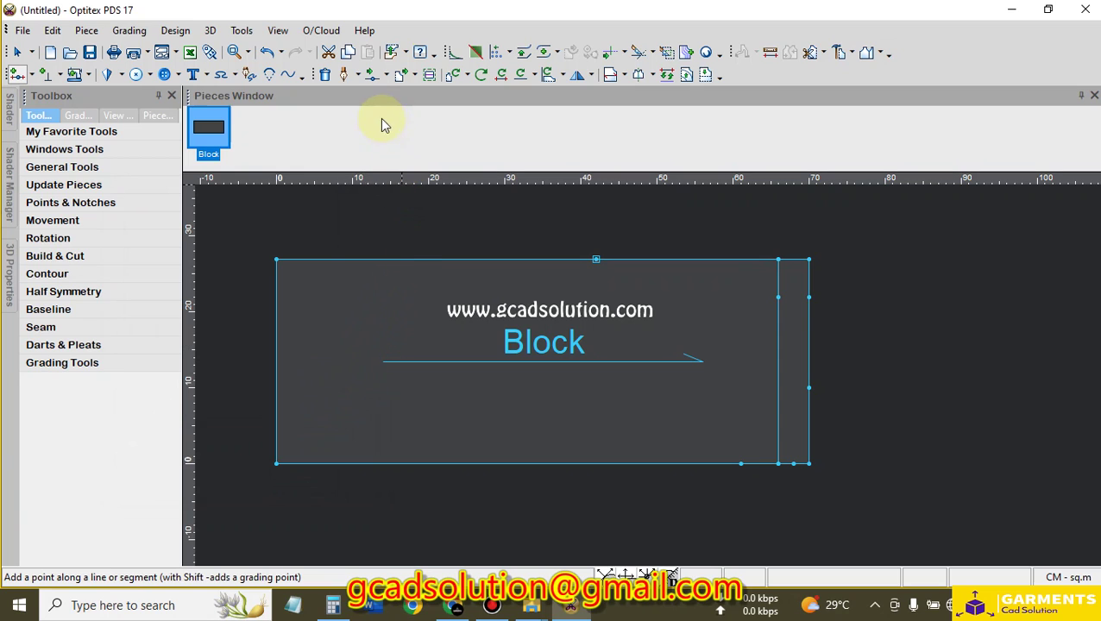
Draw the straight shoulder line from the shoulder point on the parallel line to the neck point on Block's right short edge
{"action": "left_click", "coordinate": [343, 75]}
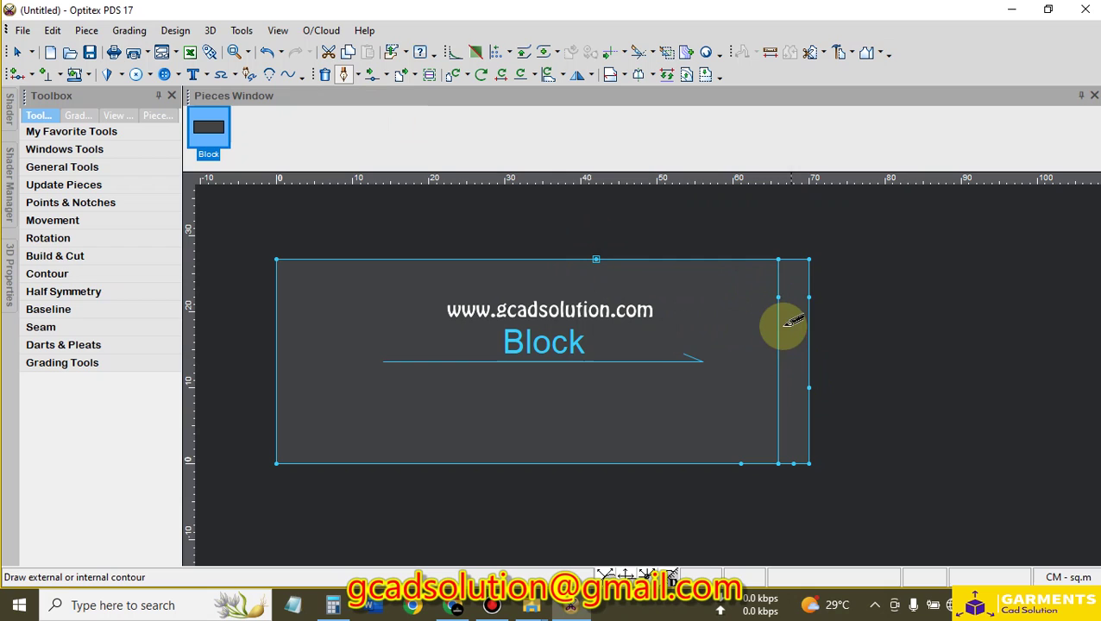
{"action": "left_click", "coordinate": [779, 297]}
{"action": "left_click", "coordinate": [806, 392]}
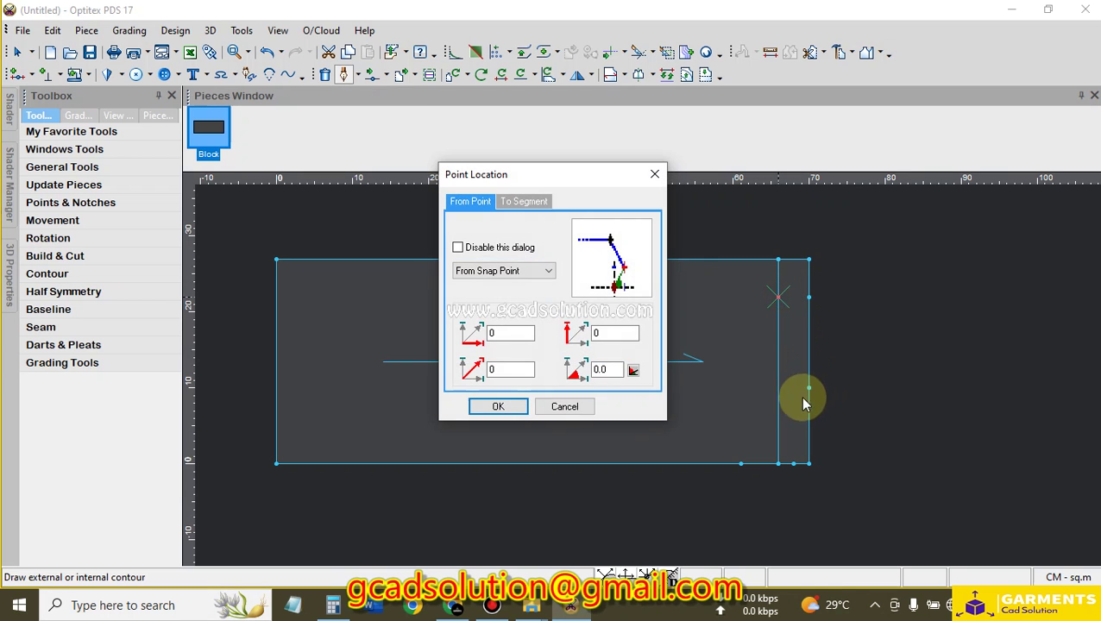
{"action": "left_click", "coordinate": [499, 401]}
{"action": "left_click", "coordinate": [260, 220]}
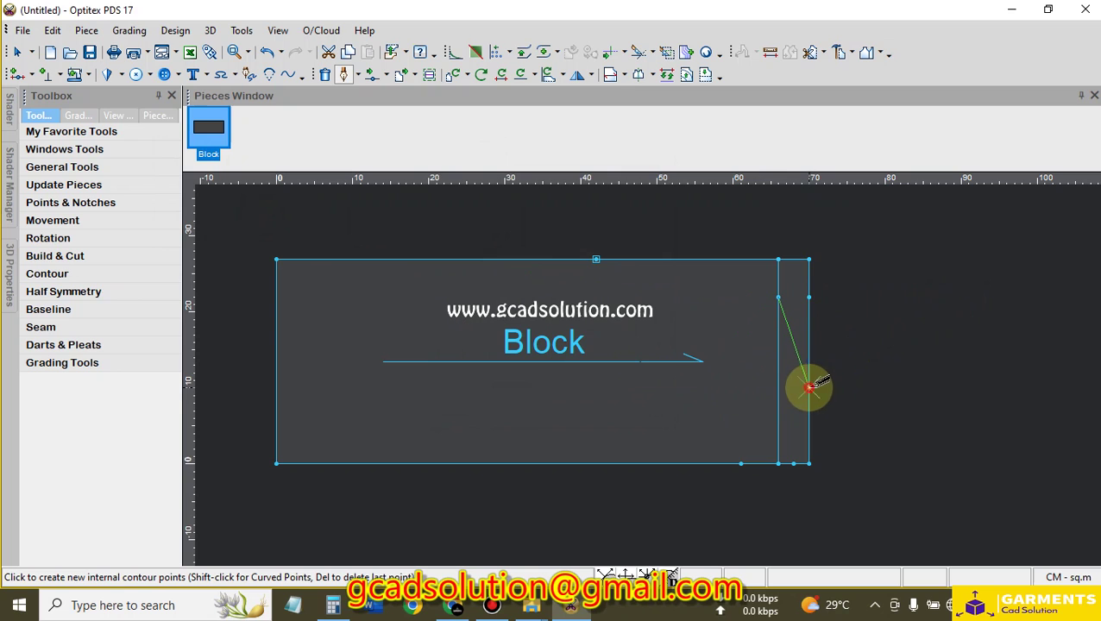
{"action": "left_click", "coordinate": [808, 388]}
{"action": "left_click", "coordinate": [499, 408]}
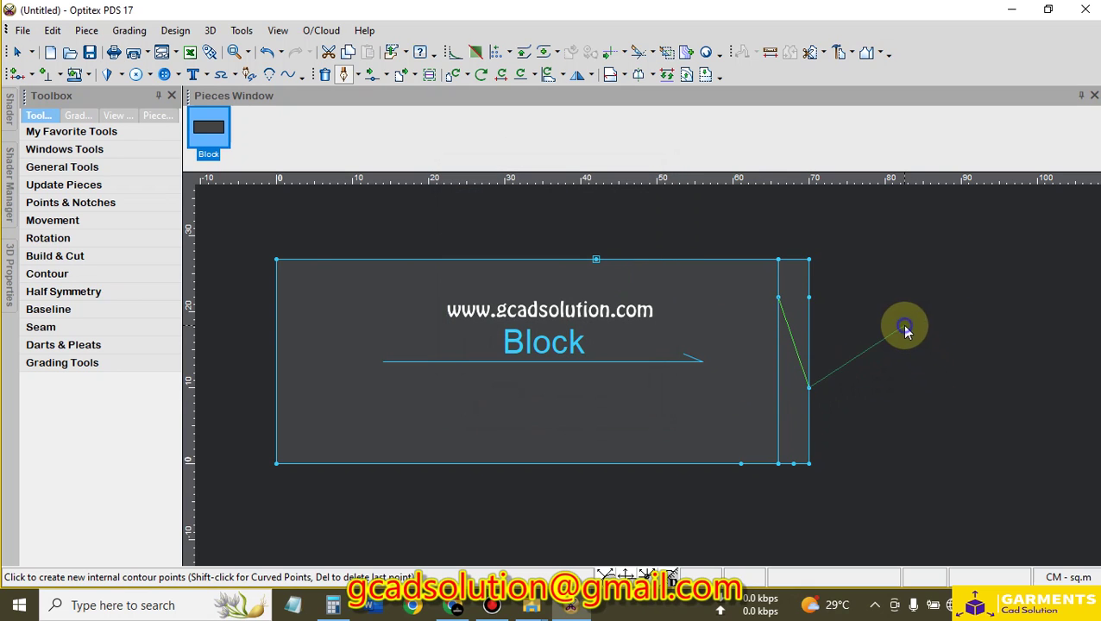
{"action": "right_click", "coordinate": [904, 330]}
{"action": "left_click", "coordinate": [947, 57]}
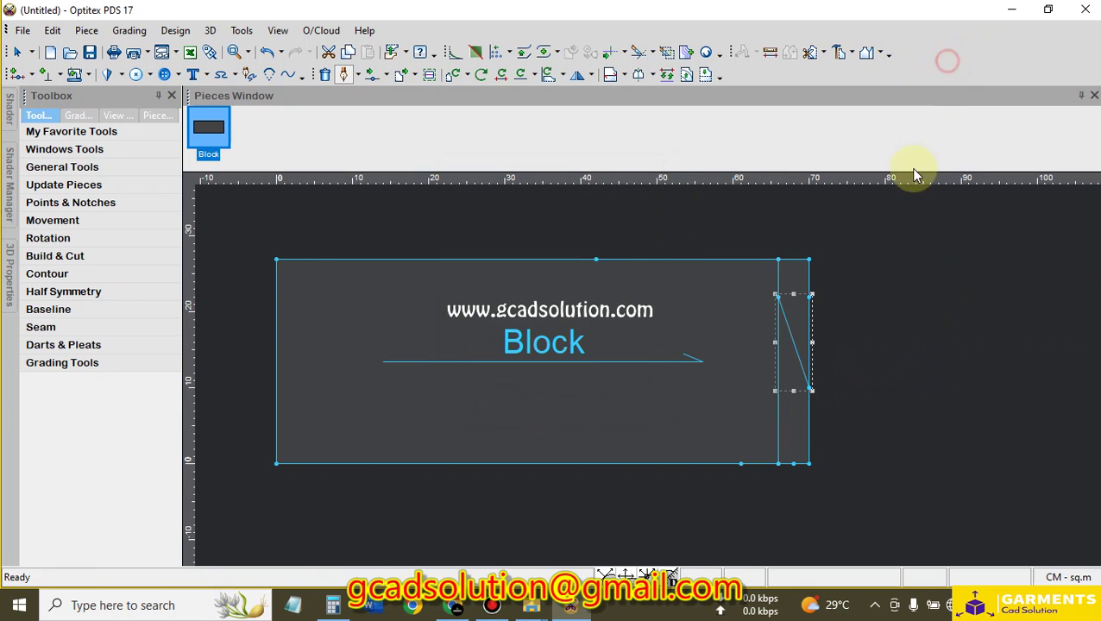
Draw a straight back neck line from the neck point to the 2 cm neck drop point on Block's lower long edge
{"action": "left_click", "coordinate": [347, 72]}
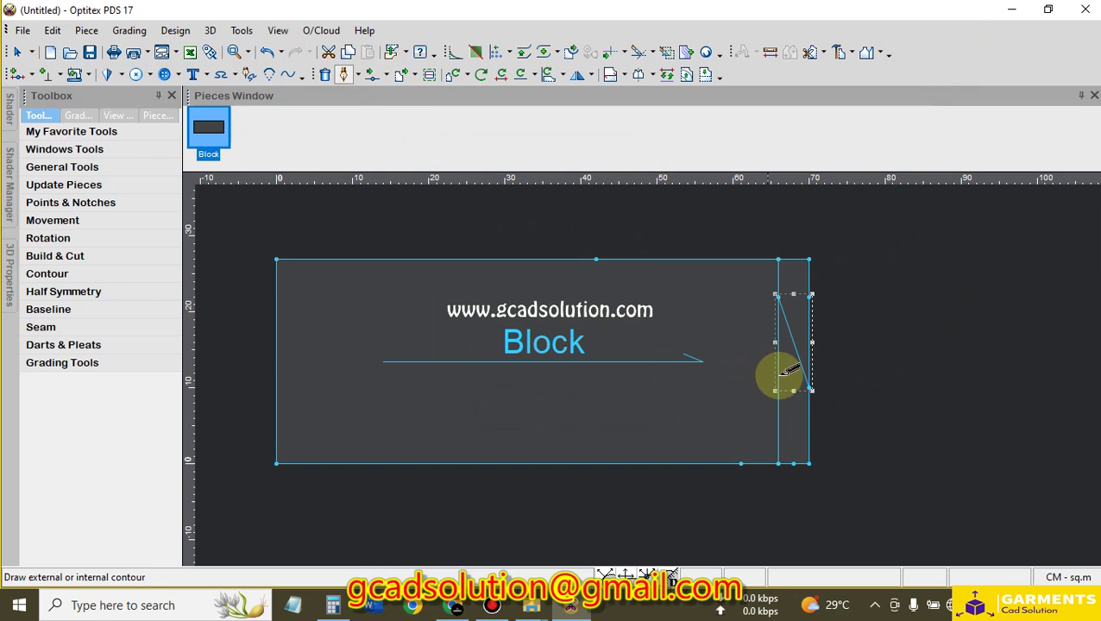
{"action": "left_click", "coordinate": [805, 389]}
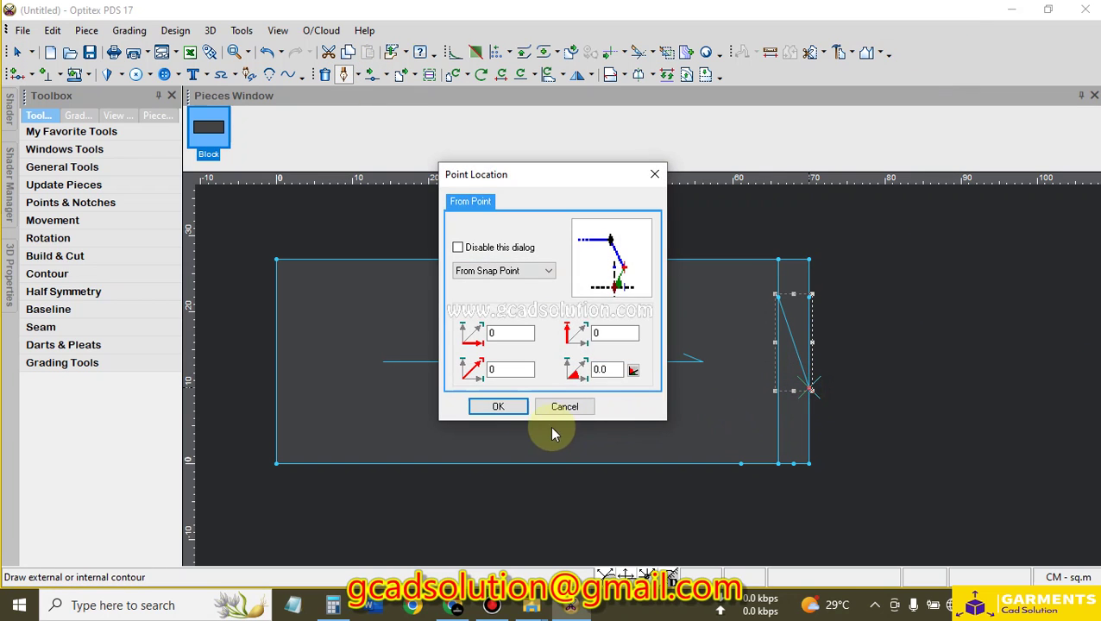
{"action": "left_click", "coordinate": [498, 412]}
{"action": "left_click", "coordinate": [792, 461]}
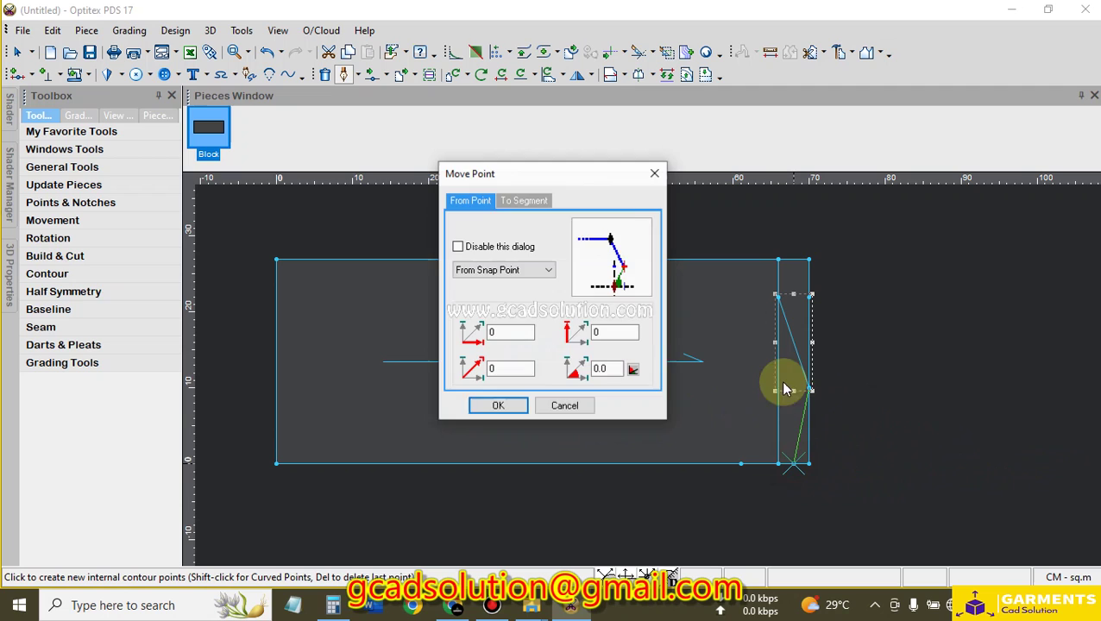
{"action": "left_click", "coordinate": [498, 405]}
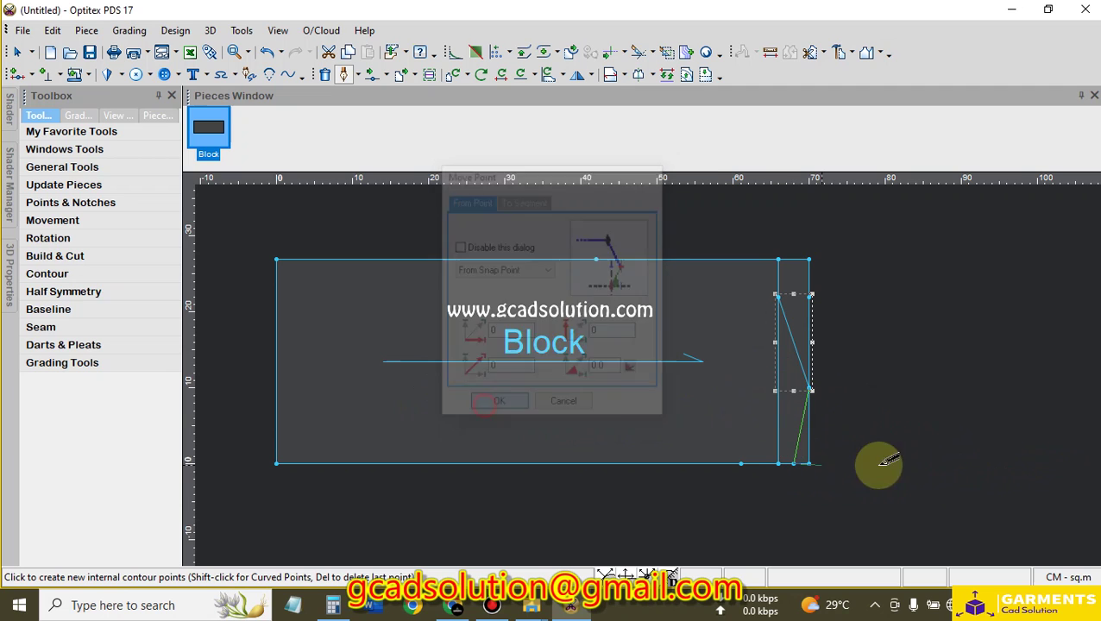
{"action": "right_click", "coordinate": [877, 404]}
{"action": "left_click", "coordinate": [913, 138]}
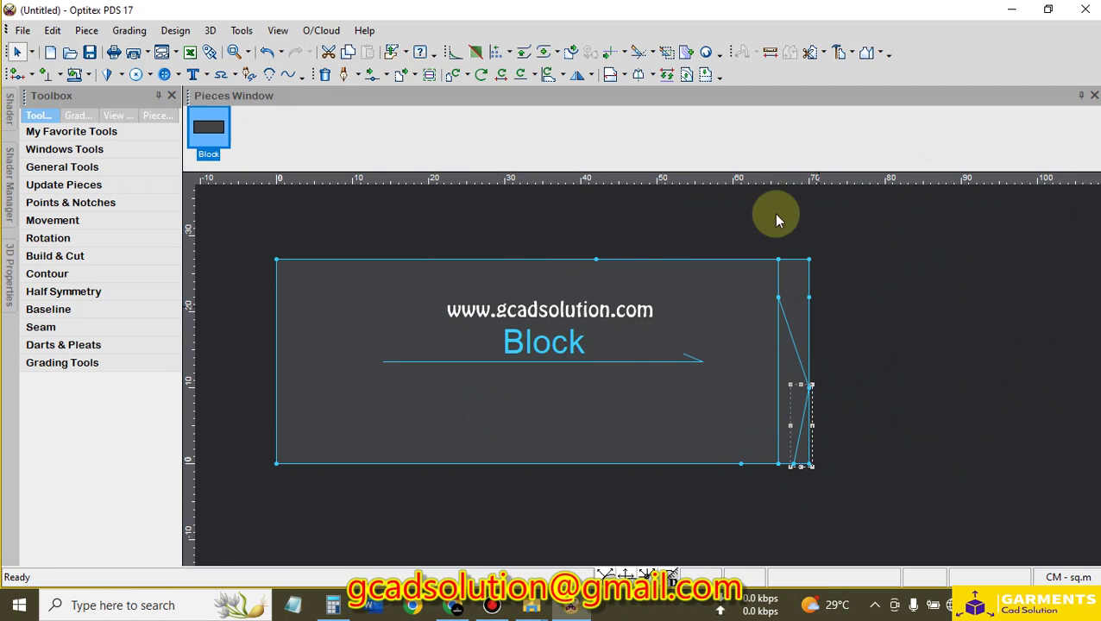
Draw a straight front neck line from the neck point to the front neck drop point on Block's lower long edge
{"action": "left_click", "coordinate": [343, 74]}
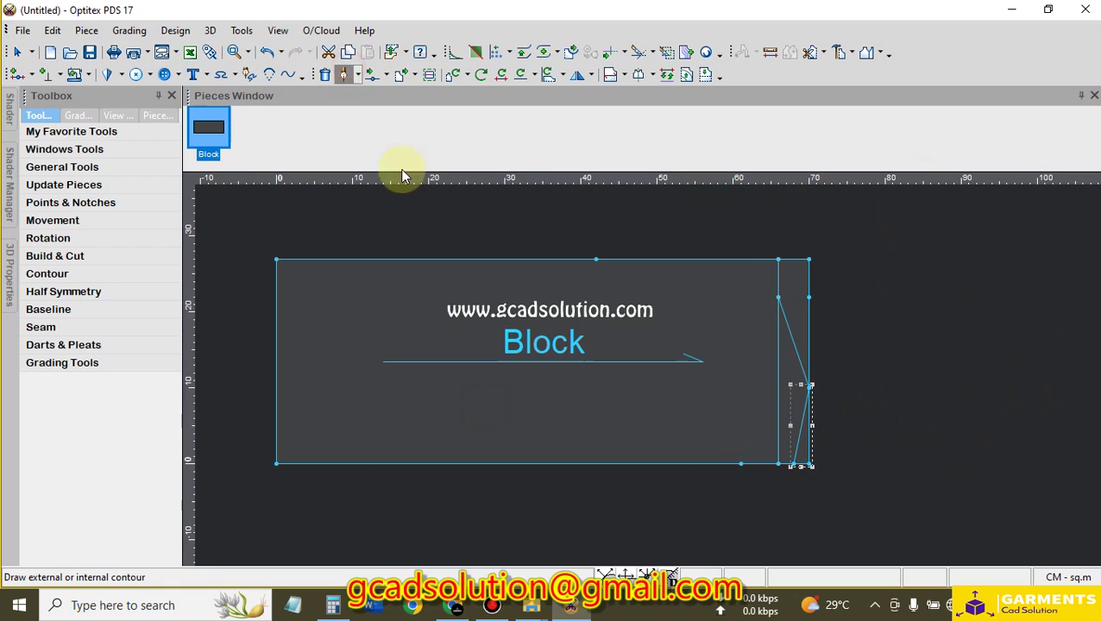
{"action": "left_click", "coordinate": [808, 387]}
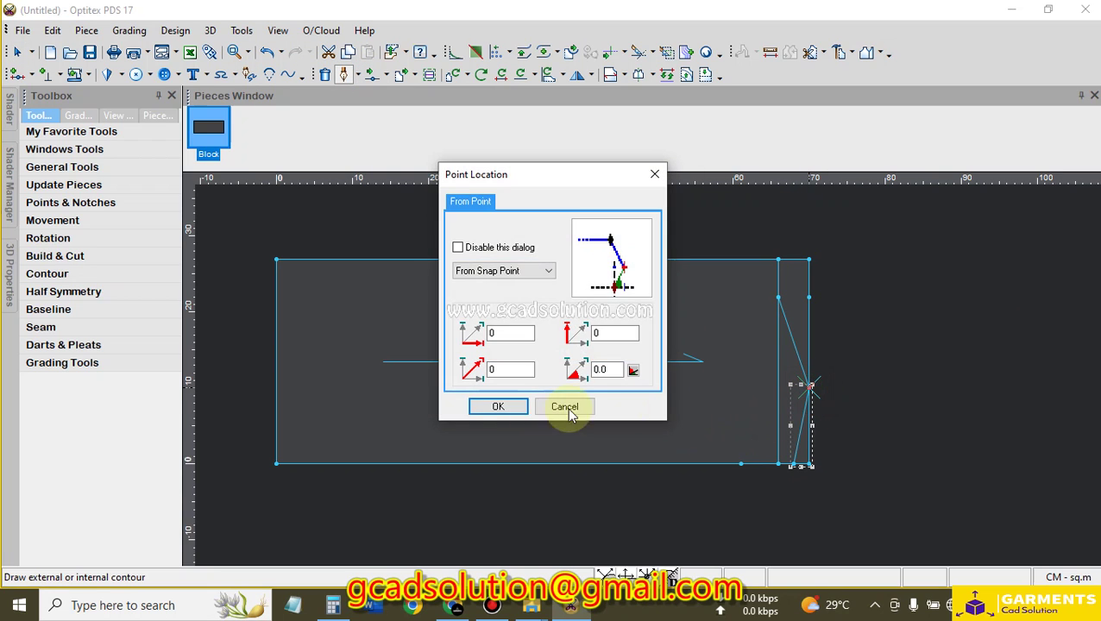
{"action": "left_click", "coordinate": [498, 407]}
{"action": "left_click", "coordinate": [741, 465]}
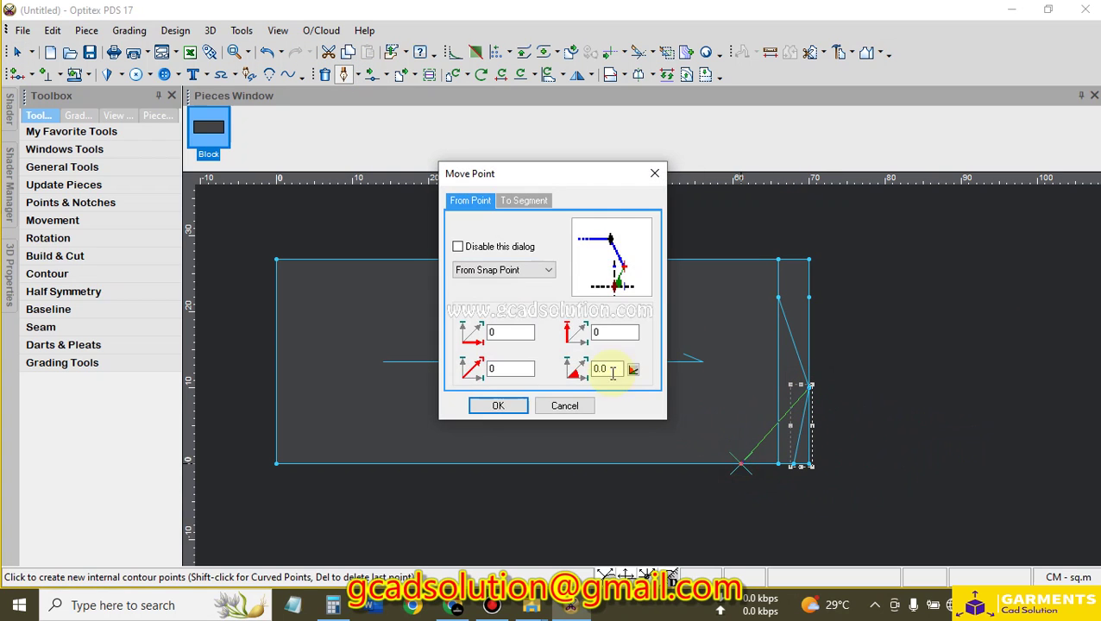
{"action": "left_click", "coordinate": [499, 406]}
{"action": "right_click", "coordinate": [700, 357]}
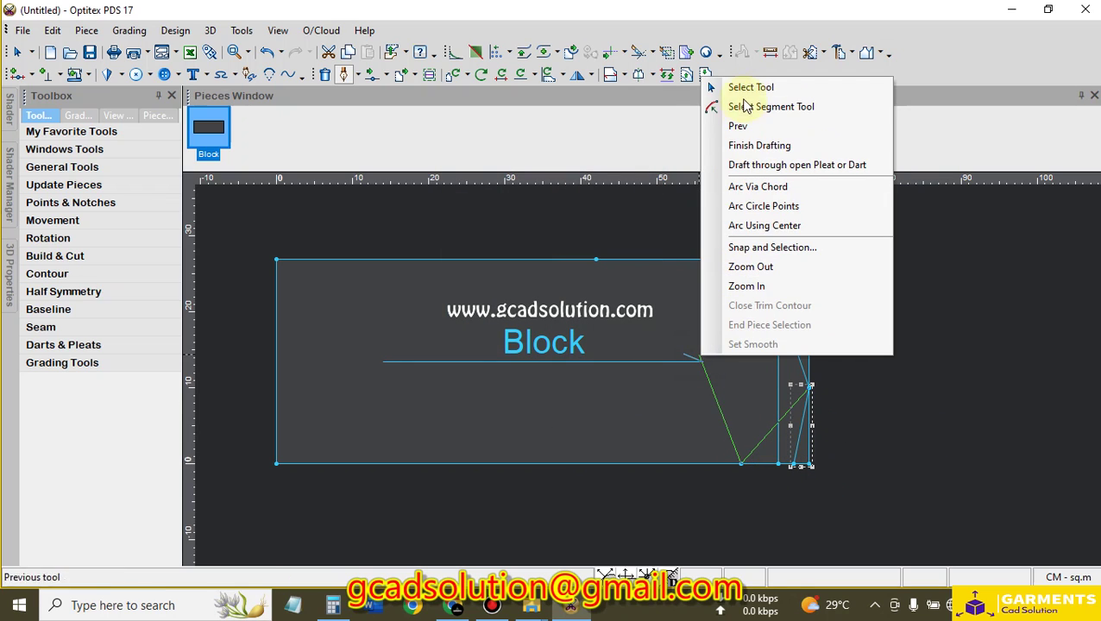
{"action": "left_click", "coordinate": [750, 87]}
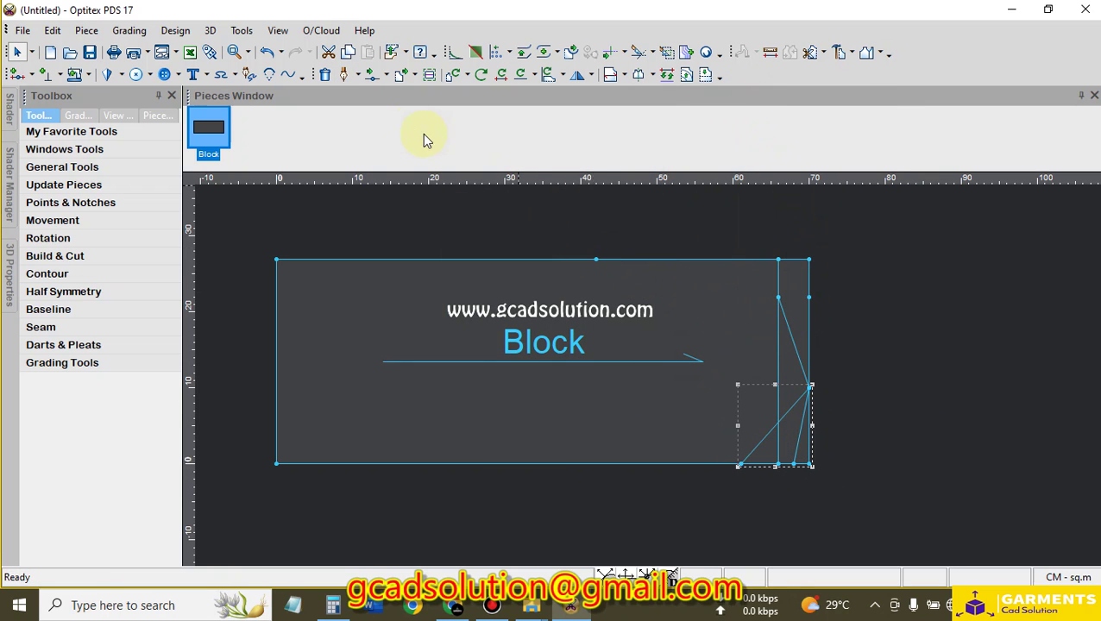
Draw a straight armhole line from the armhole point on Block's upper long edge to the shoulder point on the shoulder drop line
{"action": "left_click", "coordinate": [343, 74]}
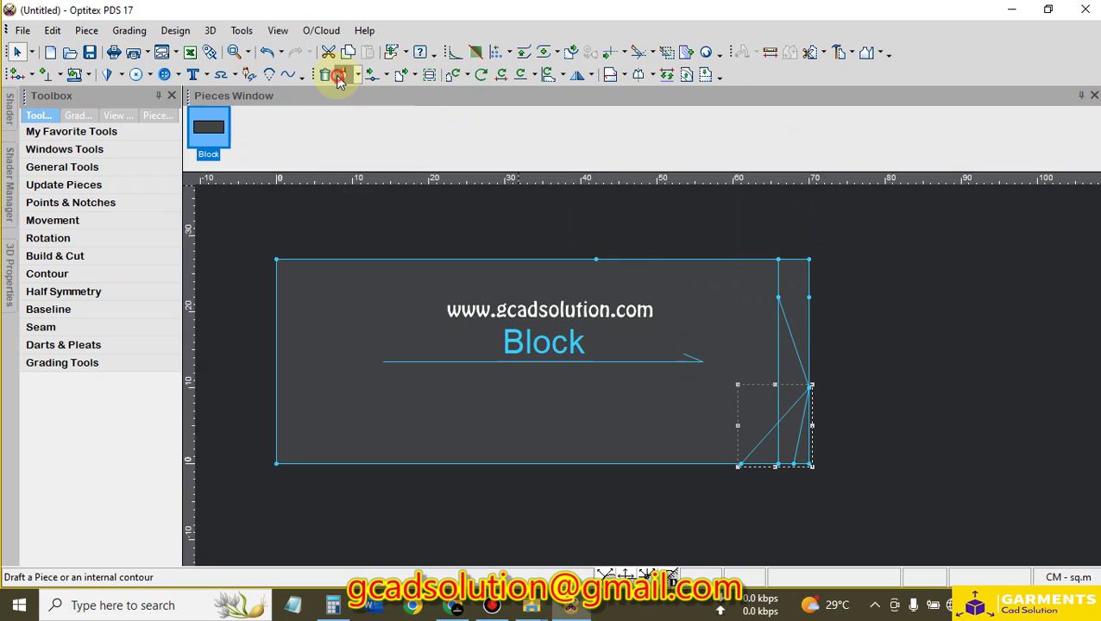
{"action": "left_click", "coordinate": [695, 357]}
{"action": "left_click", "coordinate": [596, 259]}
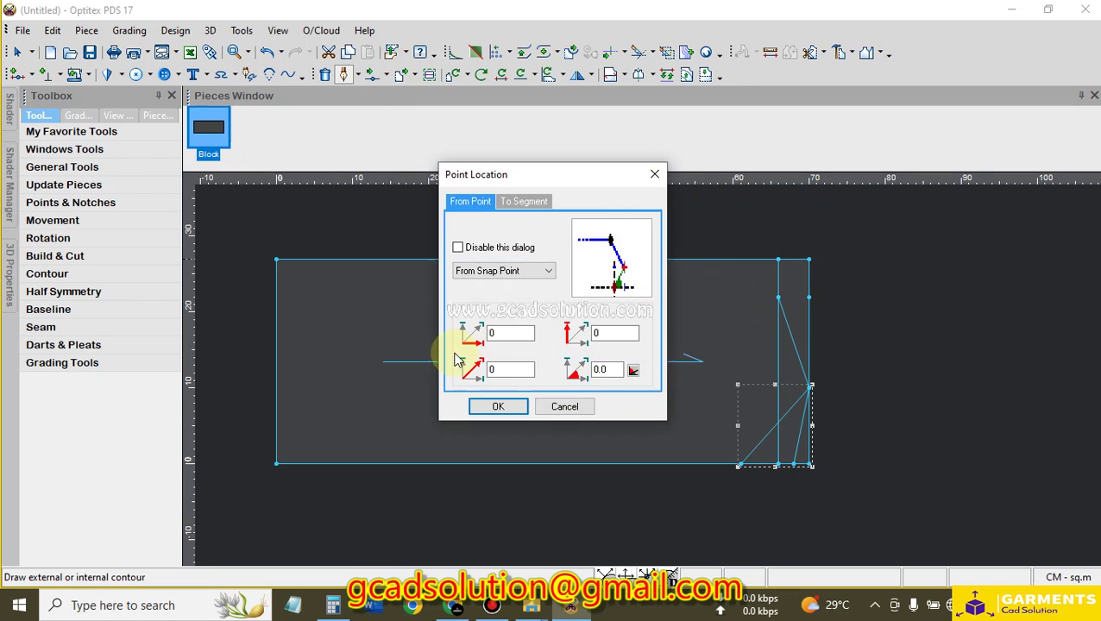
{"action": "left_click", "coordinate": [492, 408]}
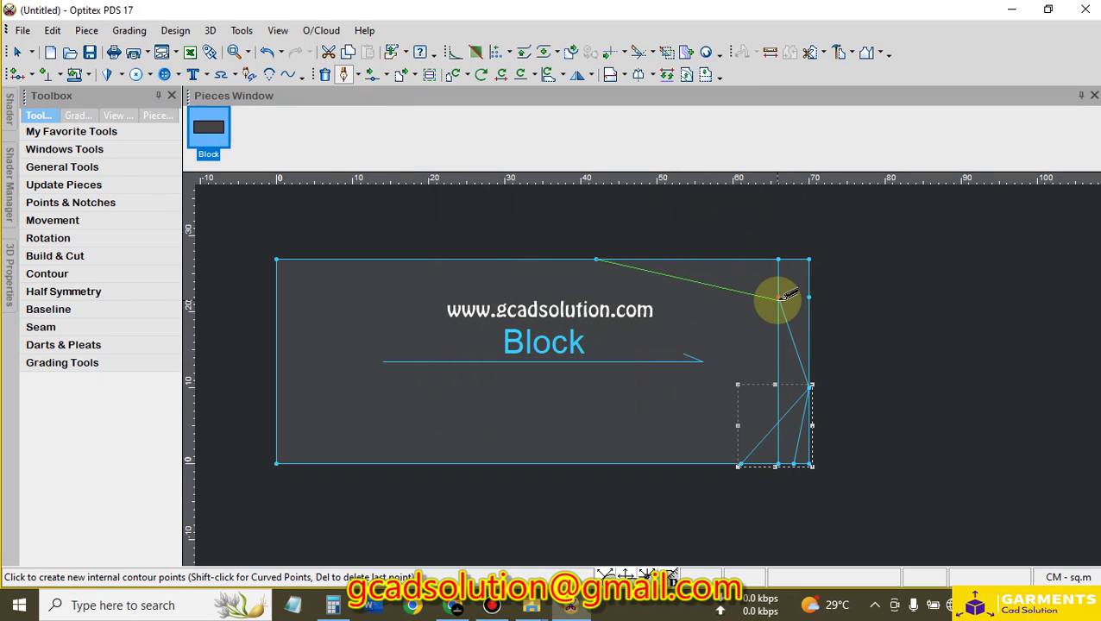
{"action": "left_click", "coordinate": [778, 297]}
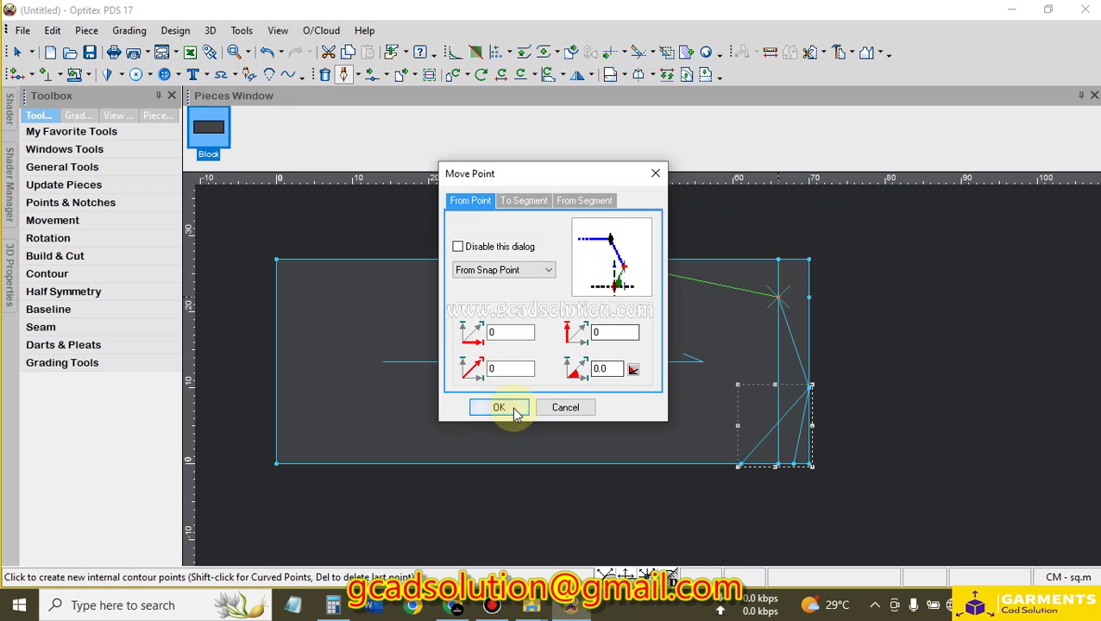
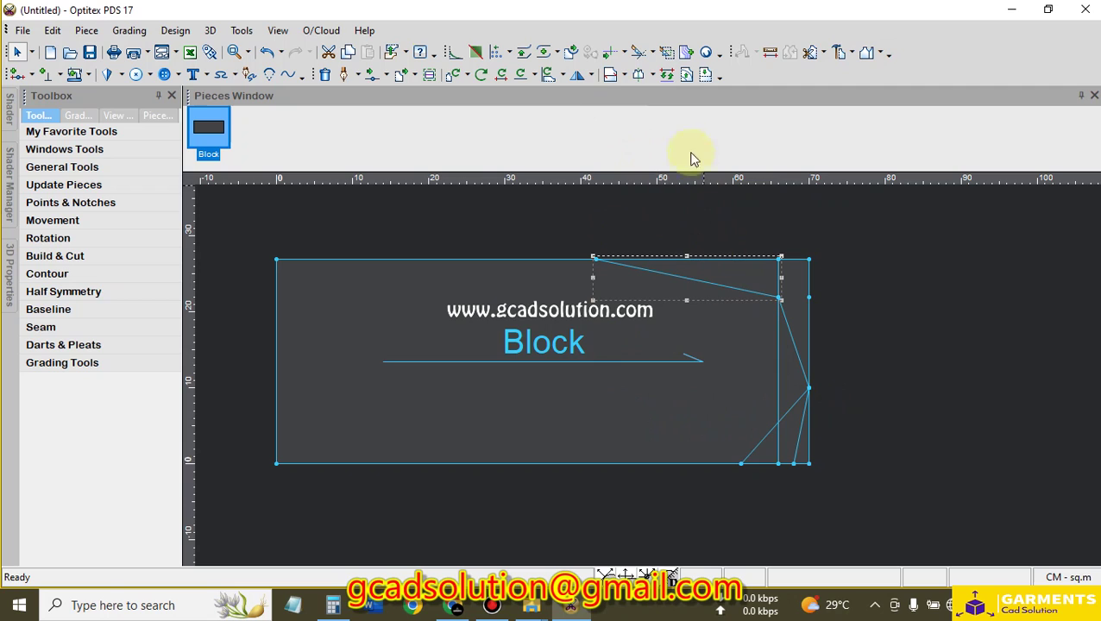
Set Block's lower long edge as the half piece line, from its neck-end corner to its hem-end corner
{"action": "left_click", "coordinate": [650, 75]}
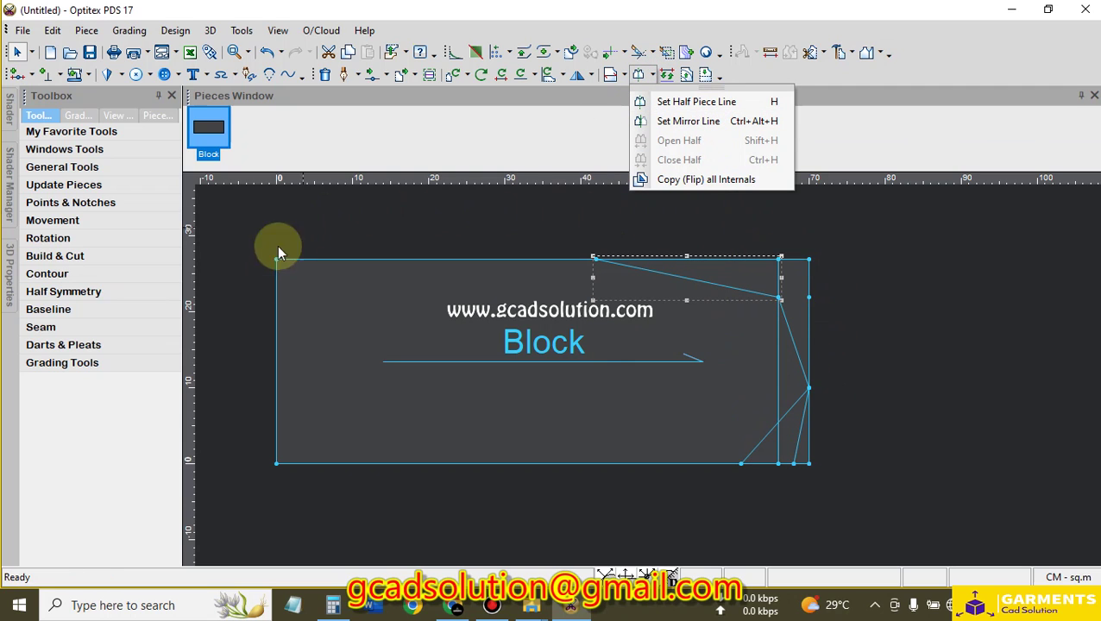
{"action": "left_click", "coordinate": [684, 104]}
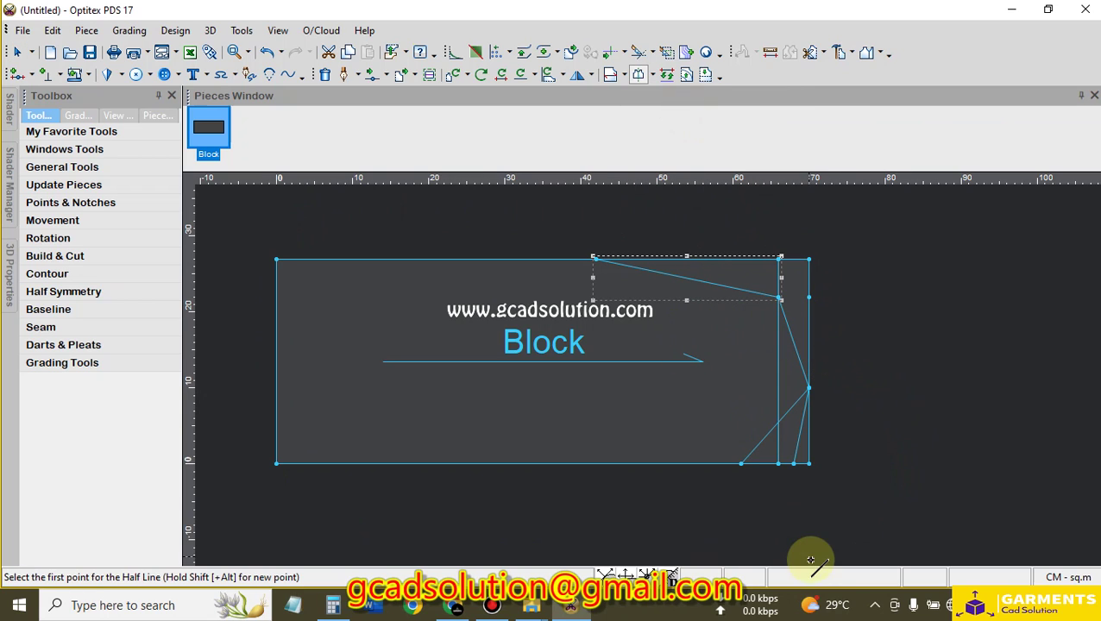
{"action": "left_click", "coordinate": [806, 462]}
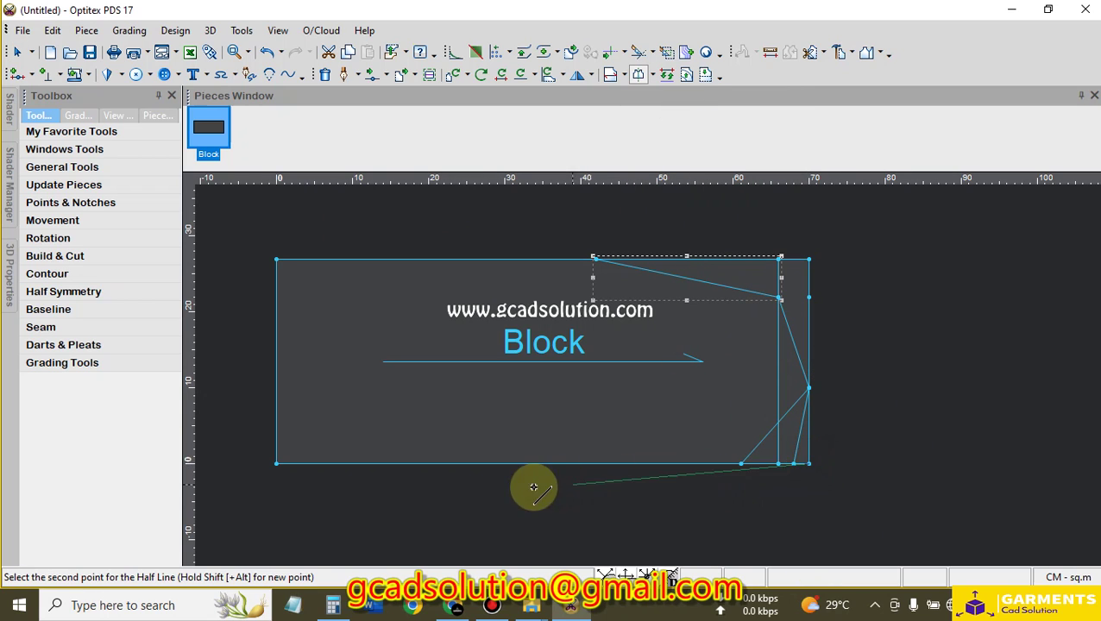
{"action": "left_click", "coordinate": [276, 463]}
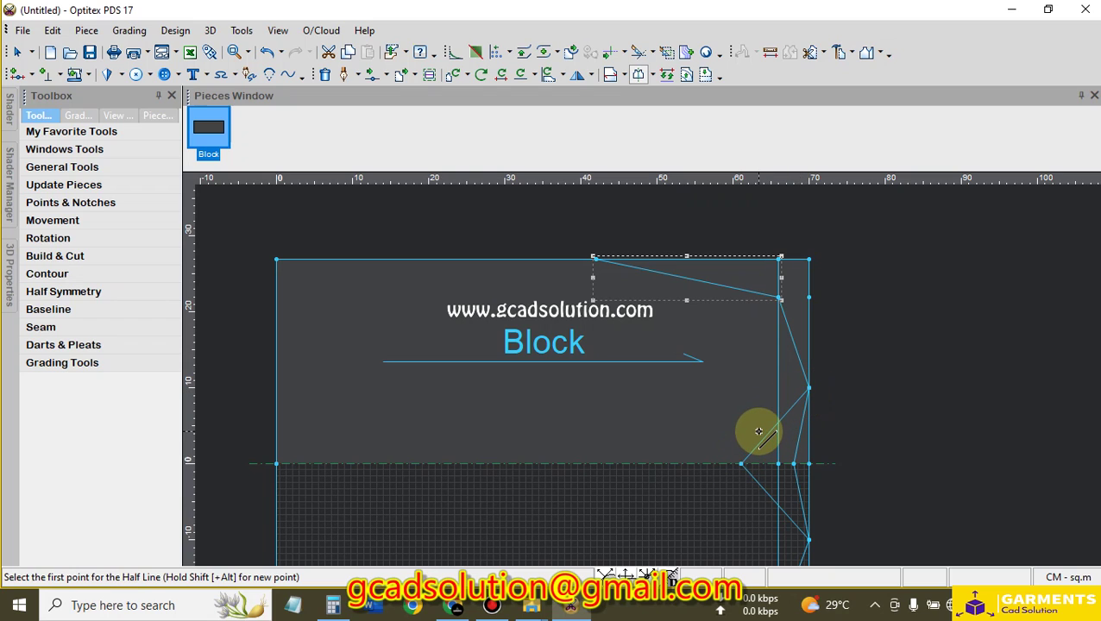
Bend the straight front neck line into a curve by adding a curve point near its middle and moving it inward towards the body
{"action": "left_click", "coordinate": [372, 76]}
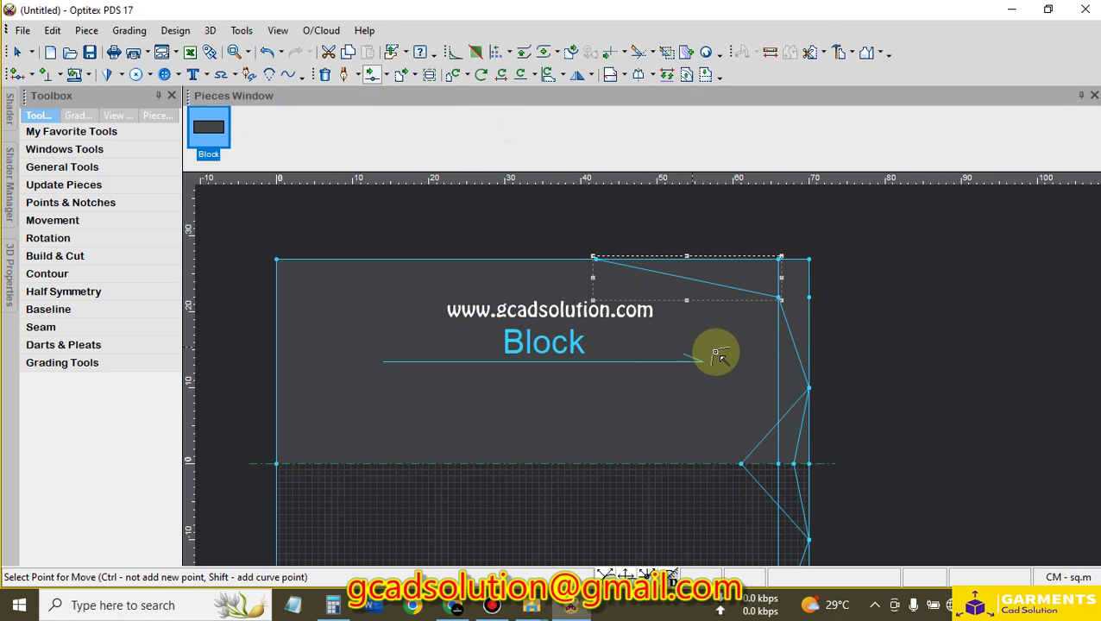
{"action": "left_click", "coordinate": [763, 441]}
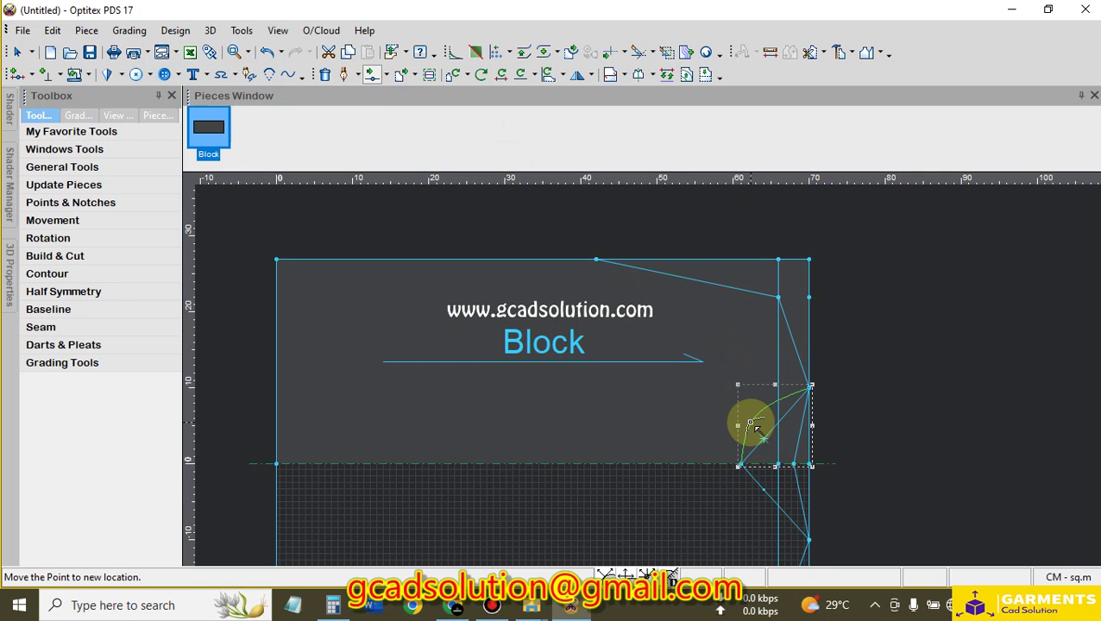
{"action": "left_click", "coordinate": [753, 424]}
{"action": "left_click", "coordinate": [499, 408]}
{"action": "left_click", "coordinate": [752, 422]}
{"action": "left_click", "coordinate": [778, 403]}
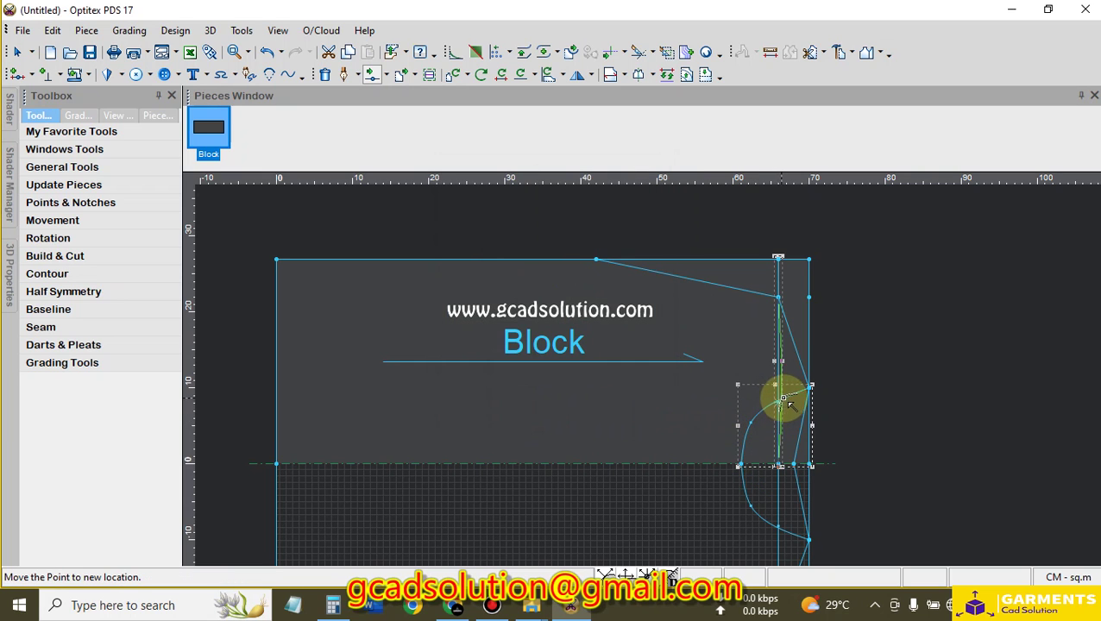
{"action": "left_click", "coordinate": [786, 406]}
{"action": "left_click", "coordinate": [578, 407]}
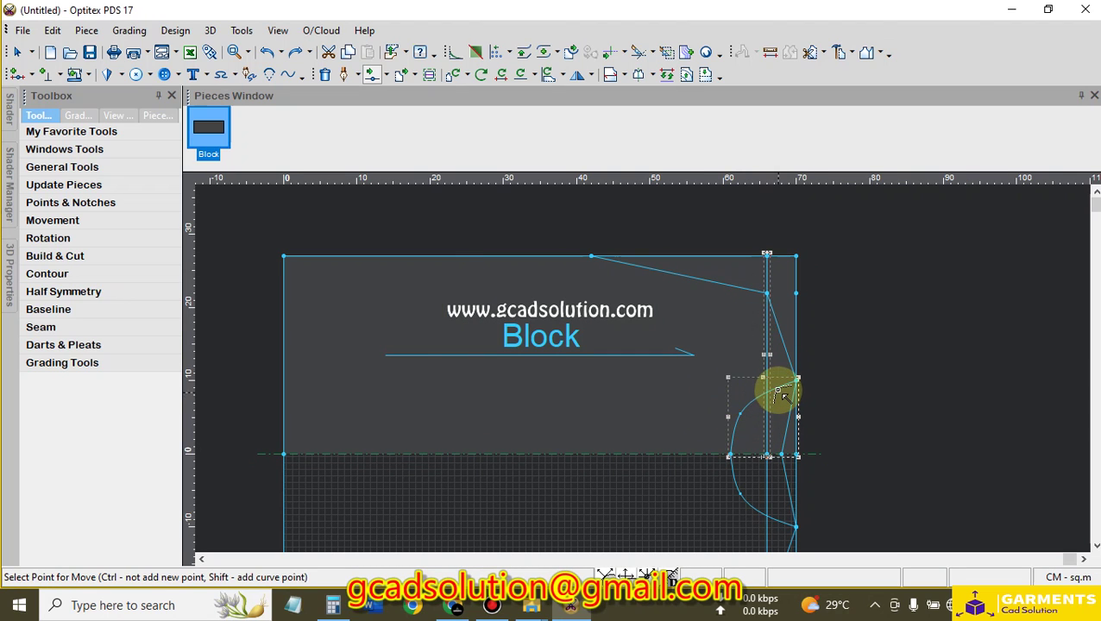
Add a second curve point on the upper part of the front neck curve and move it onto the shoulder drop line
{"action": "left_click", "coordinate": [777, 389]}
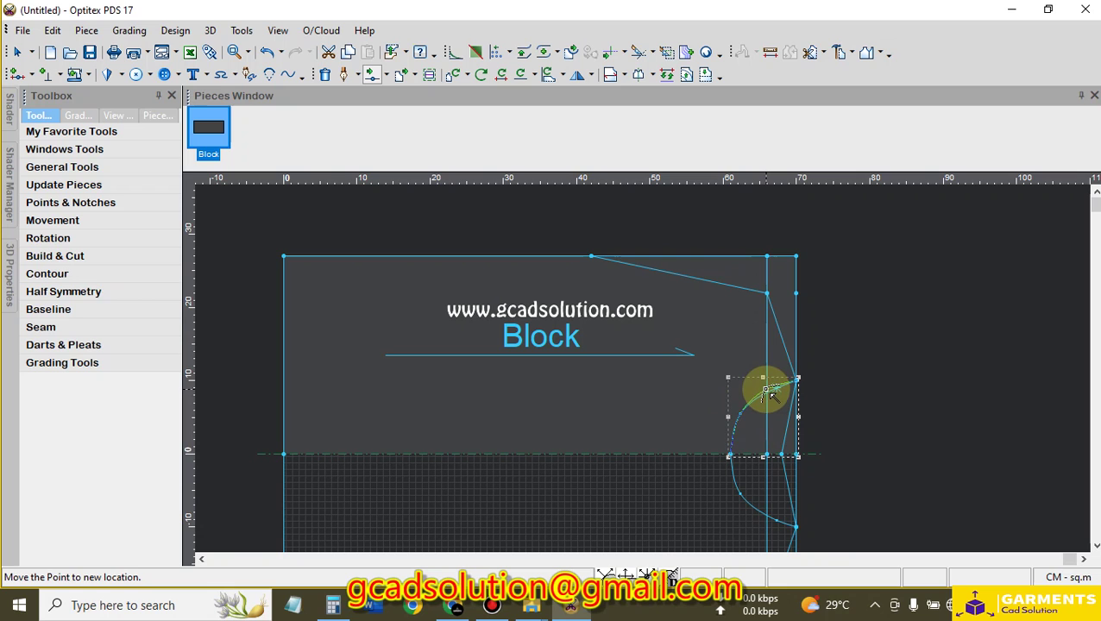
{"action": "left_click", "coordinate": [770, 392]}
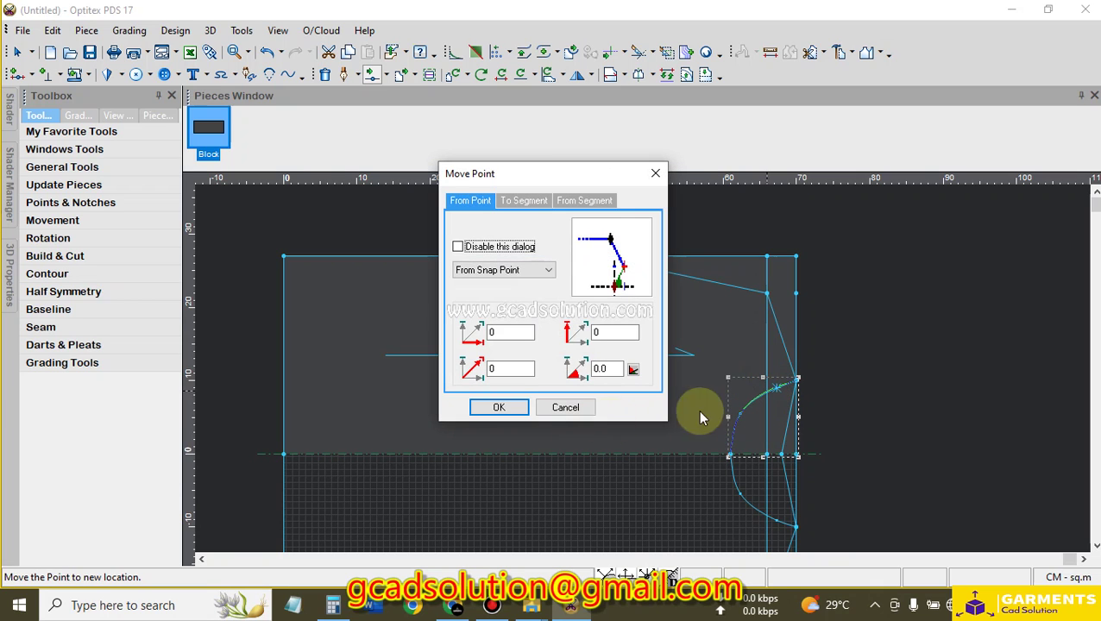
{"action": "left_click", "coordinate": [511, 410]}
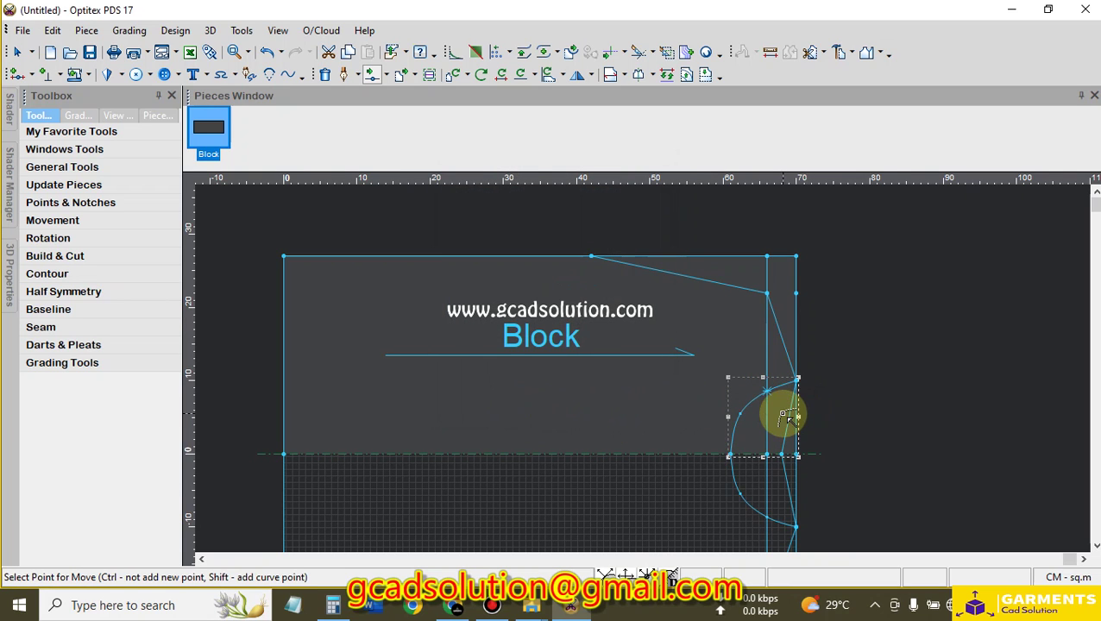
Move the lower curve point of the front neck curve to X 62.19, Y 5.5 measured from (0,0)
{"action": "scroll", "coordinate": [782, 413], "scroll_direction": "up", "scroll_amount": 2}
{"action": "scroll", "coordinate": [645, 373], "scroll_direction": "up", "scroll_amount": 1}
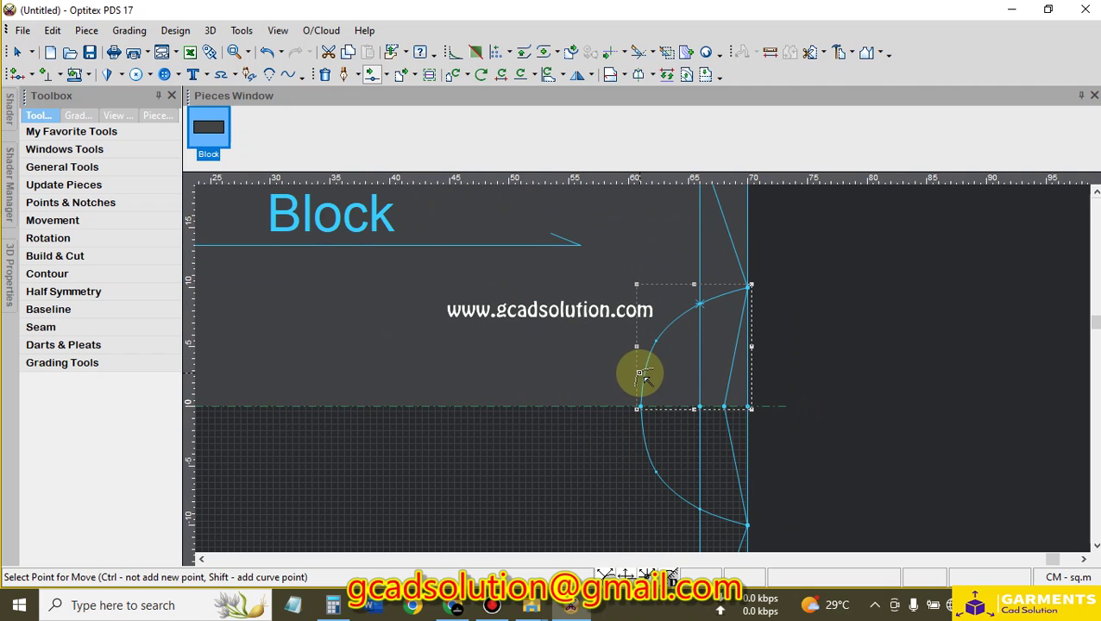
{"action": "left_click", "coordinate": [656, 342]}
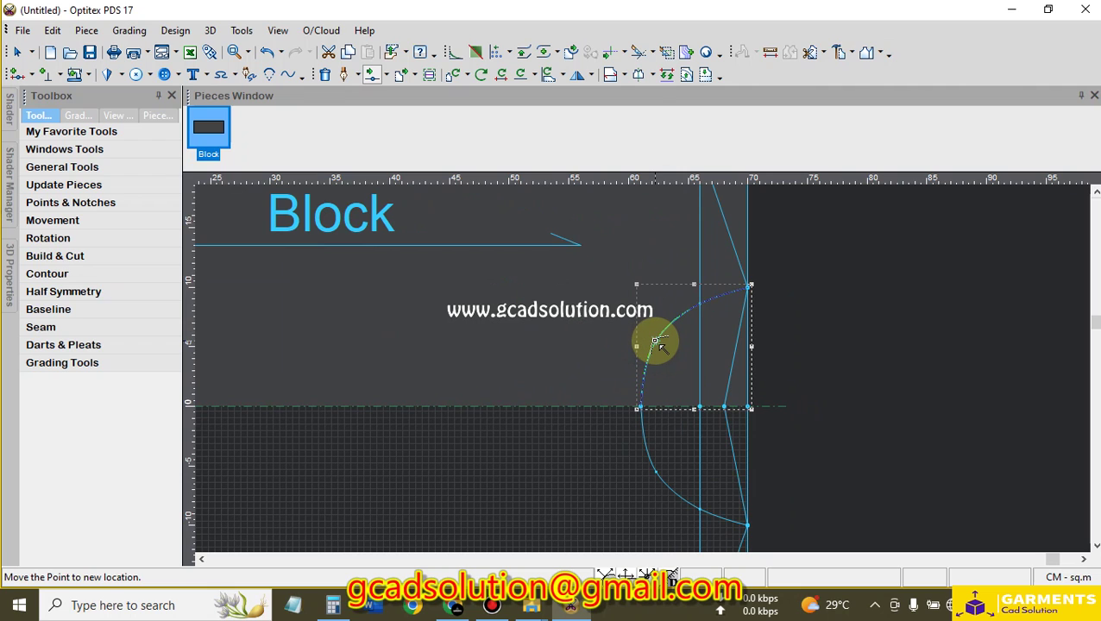
{"action": "left_click", "coordinate": [656, 342]}
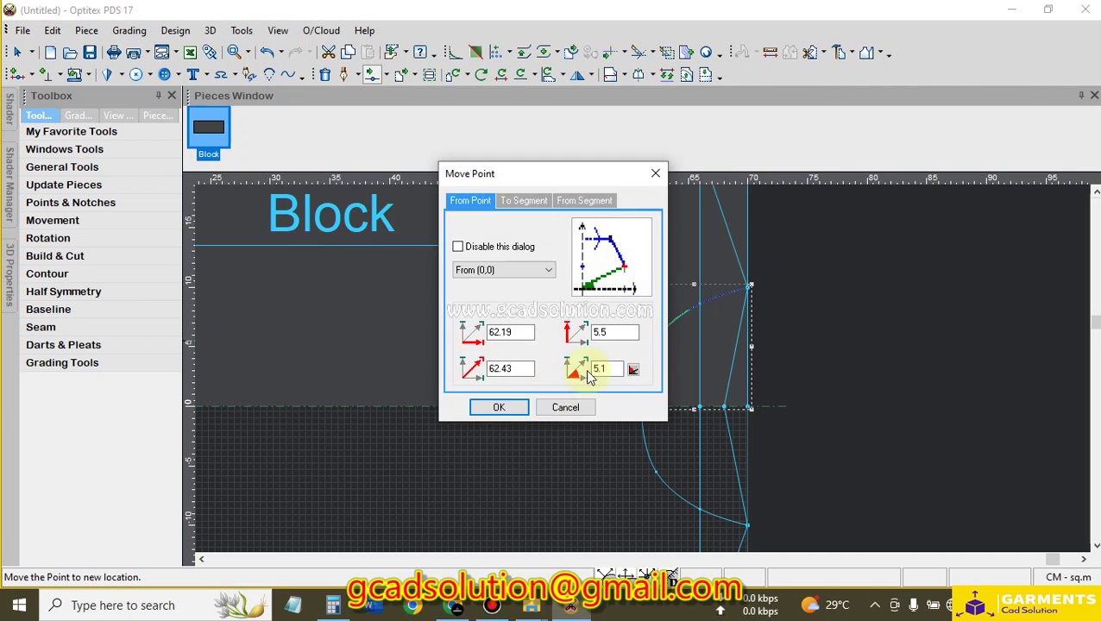
{"action": "left_click", "coordinate": [488, 405]}
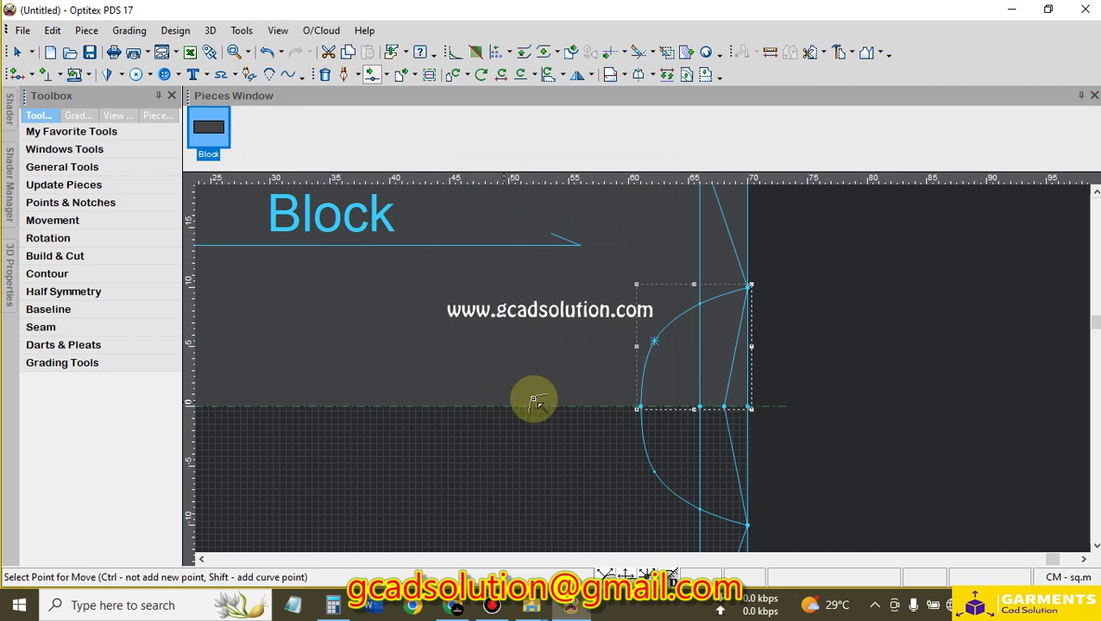
{"action": "left_click", "coordinate": [699, 304]}
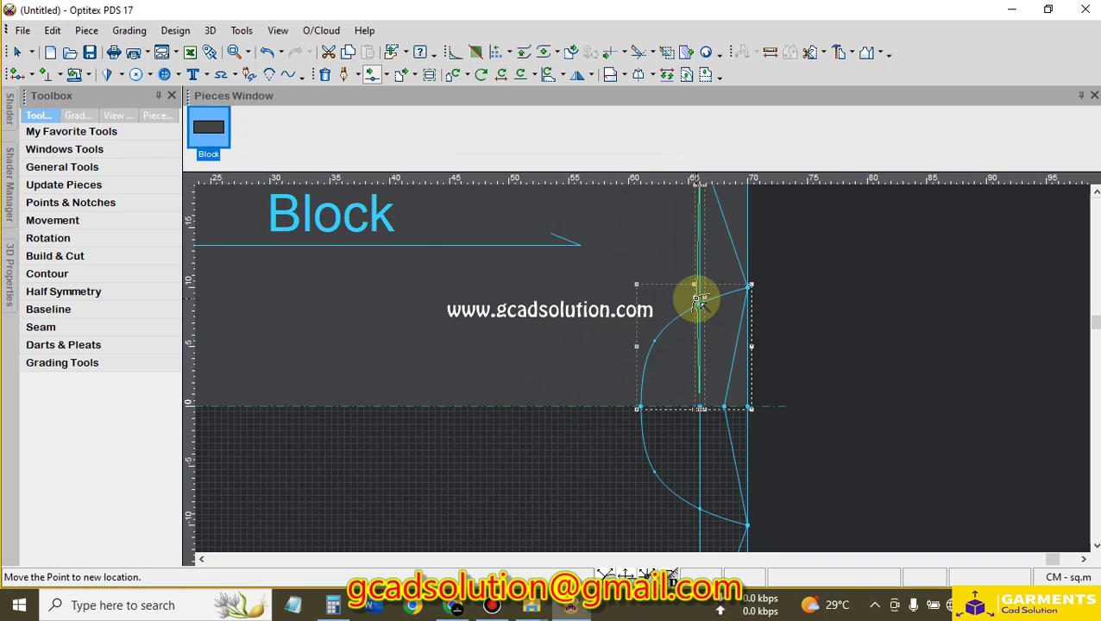
{"action": "left_click", "coordinate": [697, 301]}
{"action": "left_click", "coordinate": [565, 406]}
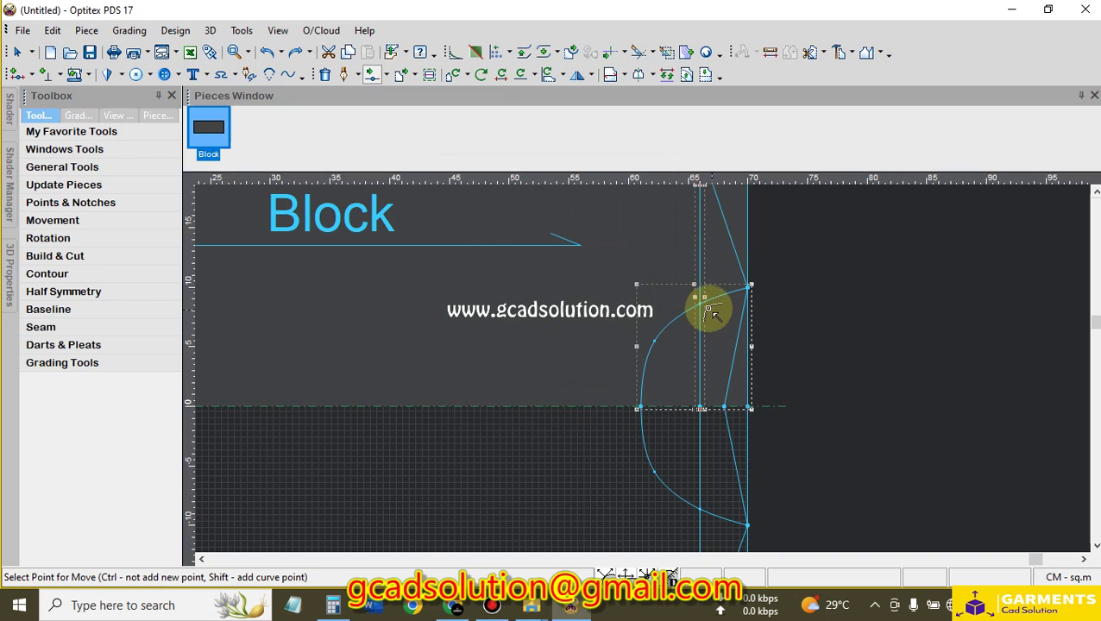
Move the front neck curve's upper point slightly outward along the shoulder drop line to round the curve
{"action": "left_click", "coordinate": [701, 304]}
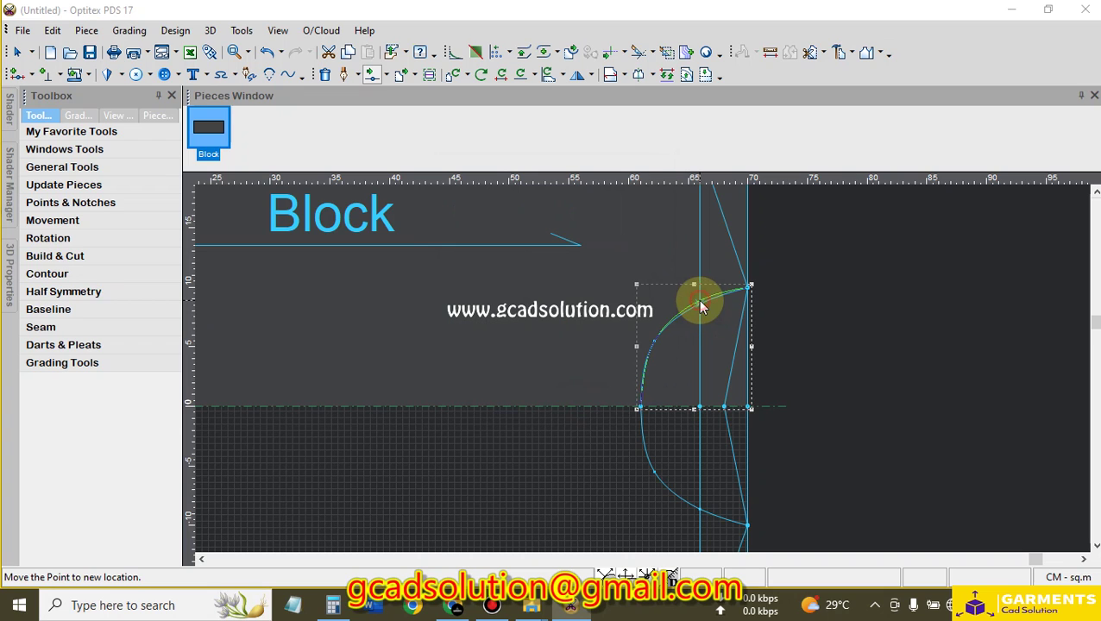
{"action": "left_click", "coordinate": [700, 301]}
{"action": "left_click", "coordinate": [515, 406]}
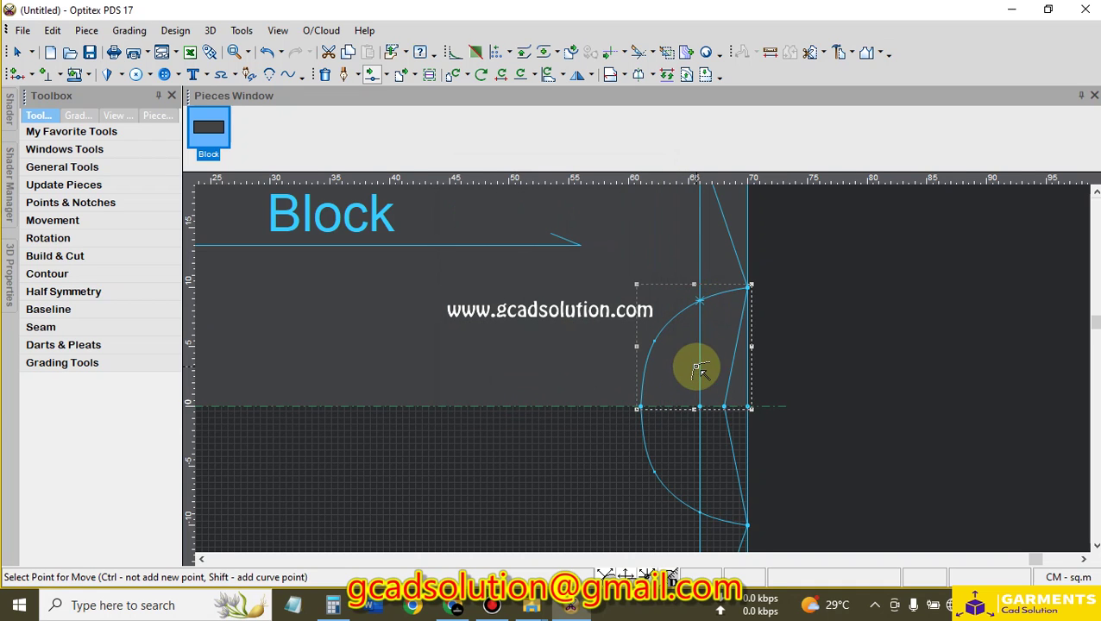
Curve the back neck line by adding two curve points, placed at X 68.31, Y 3.84 and X 68.58, Y 7.78 from (0,0)
{"action": "scroll", "coordinate": [698, 363], "scroll_direction": "up", "scroll_amount": 1}
{"action": "scroll", "coordinate": [614, 383], "scroll_direction": "down", "scroll_amount": 1}
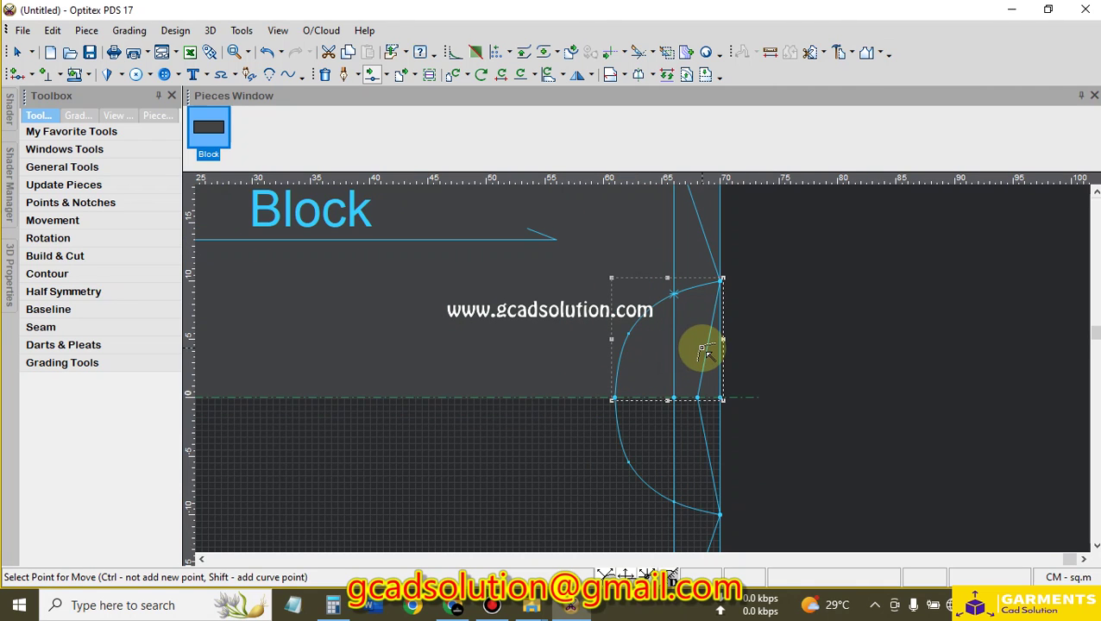
{"action": "left_click", "coordinate": [704, 353]}
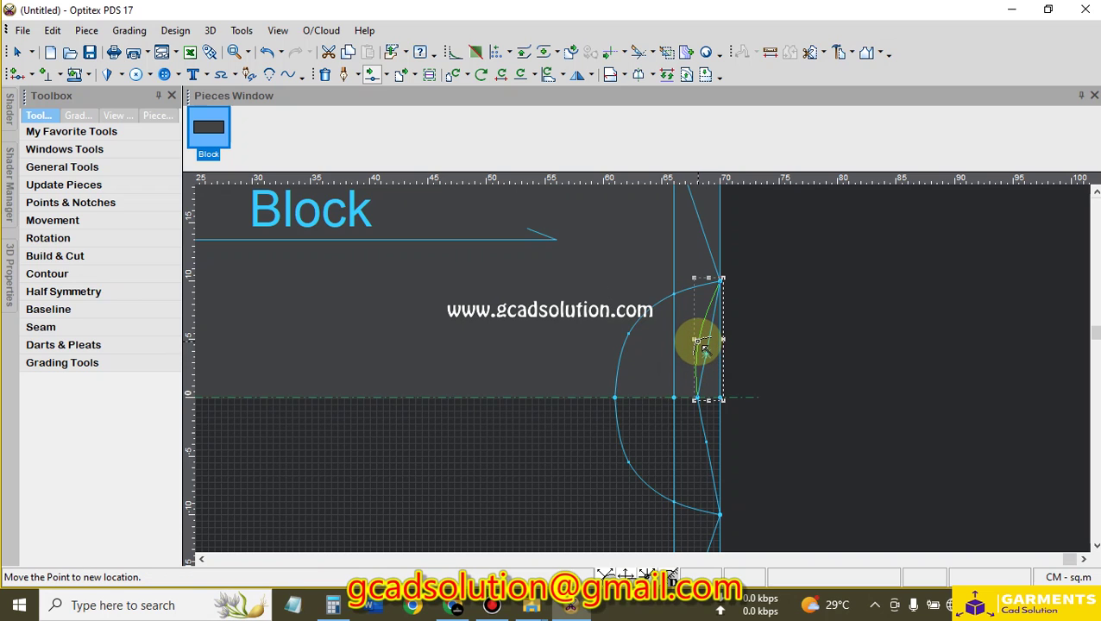
{"action": "left_click", "coordinate": [703, 353]}
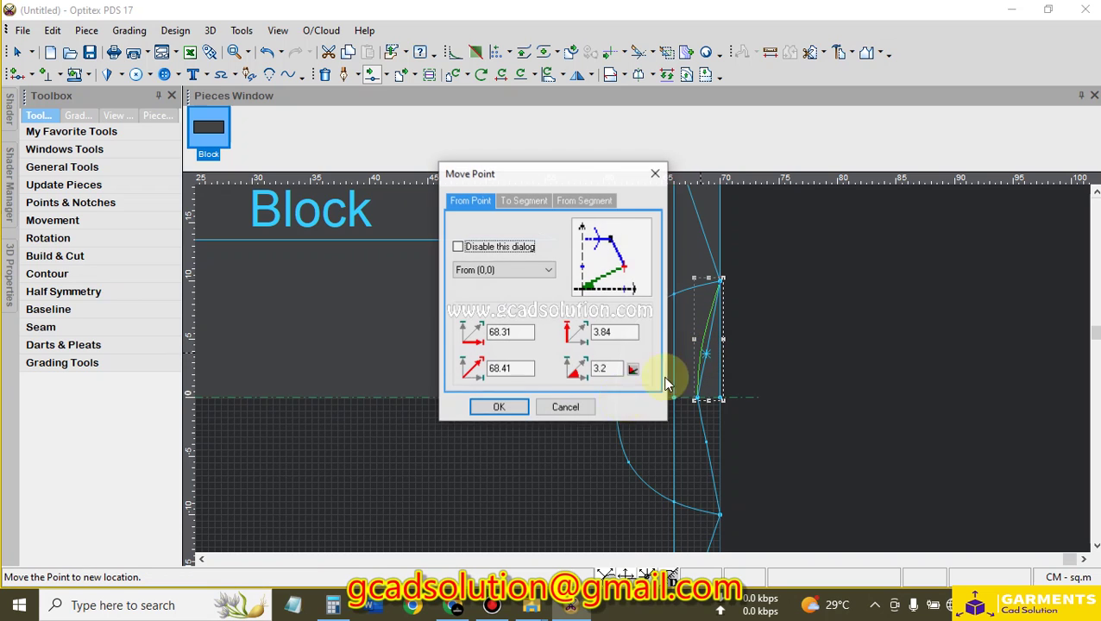
{"action": "left_click", "coordinate": [508, 408]}
{"action": "left_click", "coordinate": [708, 319]}
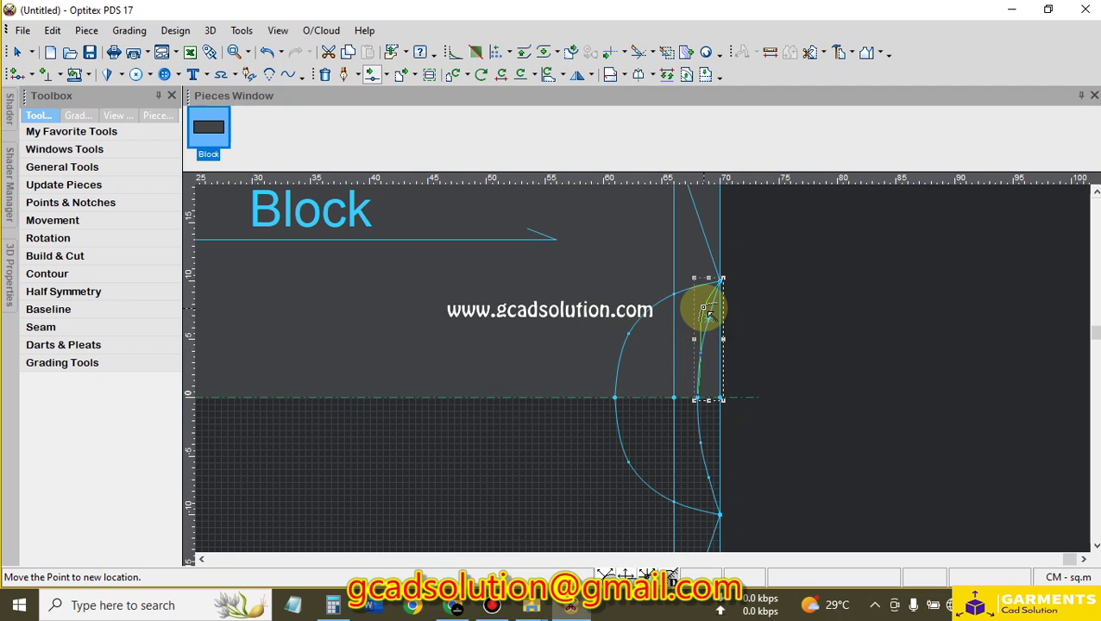
{"action": "left_click", "coordinate": [708, 315]}
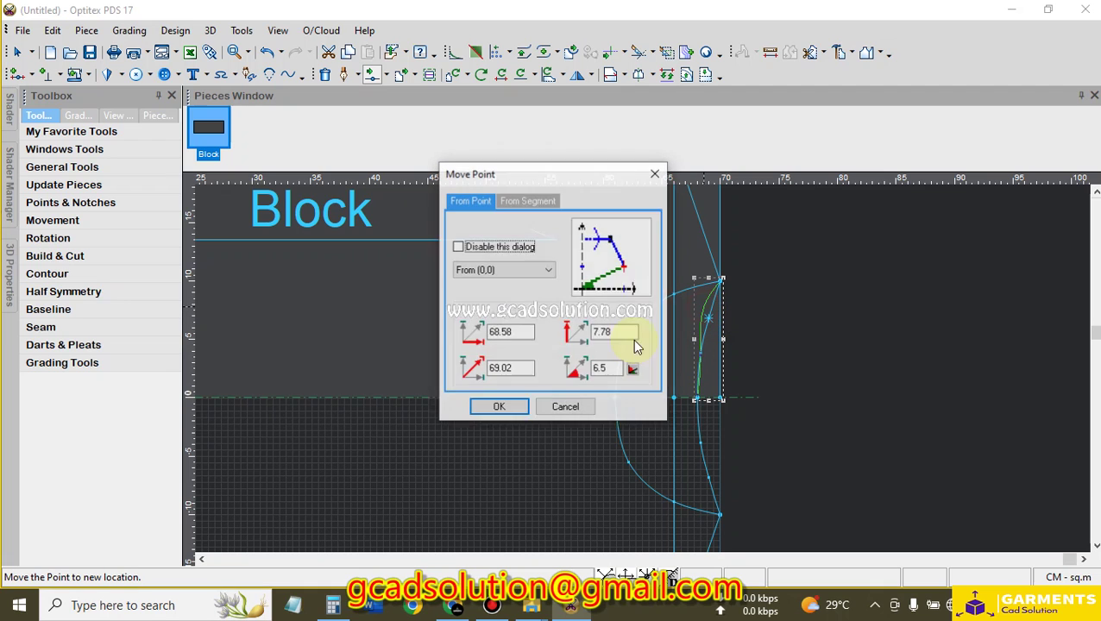
{"action": "left_click", "coordinate": [509, 406]}
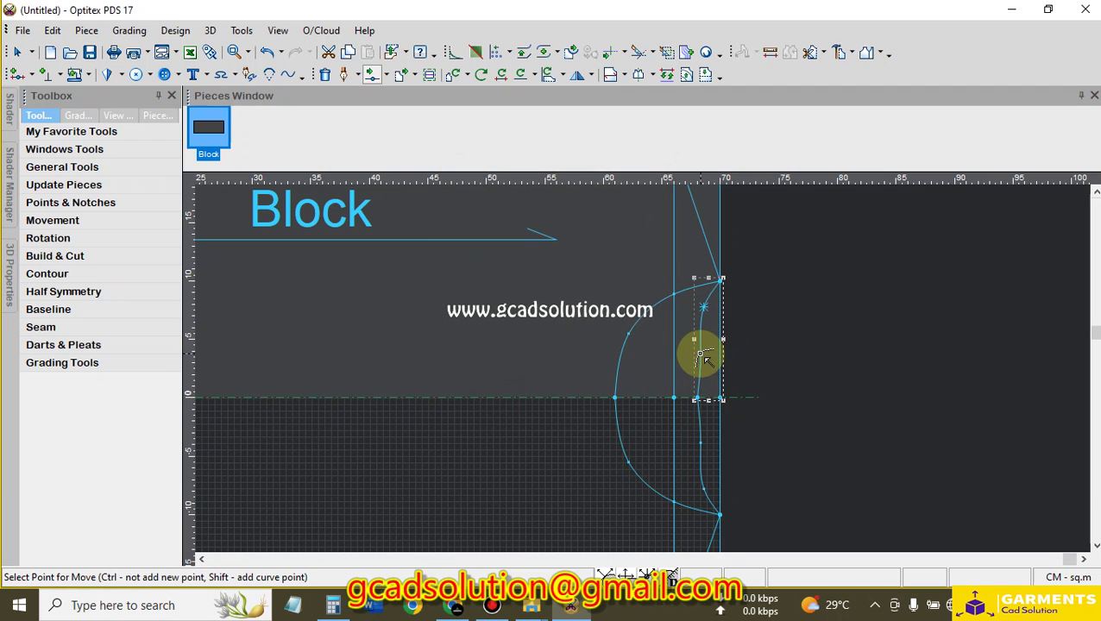
Move the lower curve point of the back neck line slightly toward the hem to smooth the curve
{"action": "left_click", "coordinate": [700, 355]}
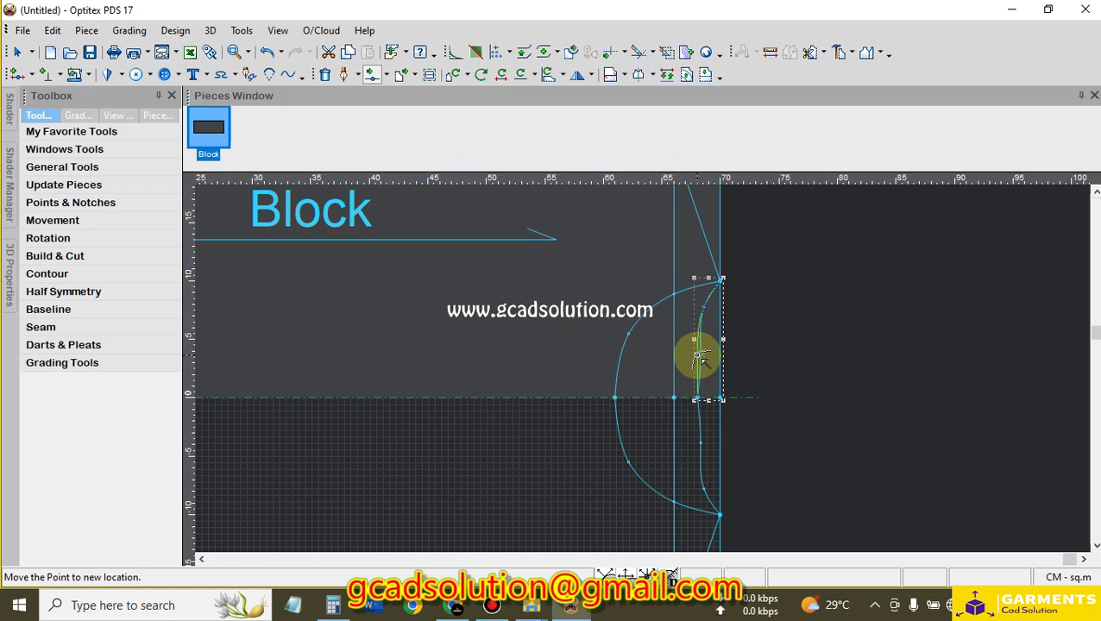
{"action": "left_click", "coordinate": [697, 356]}
{"action": "left_click", "coordinate": [508, 406]}
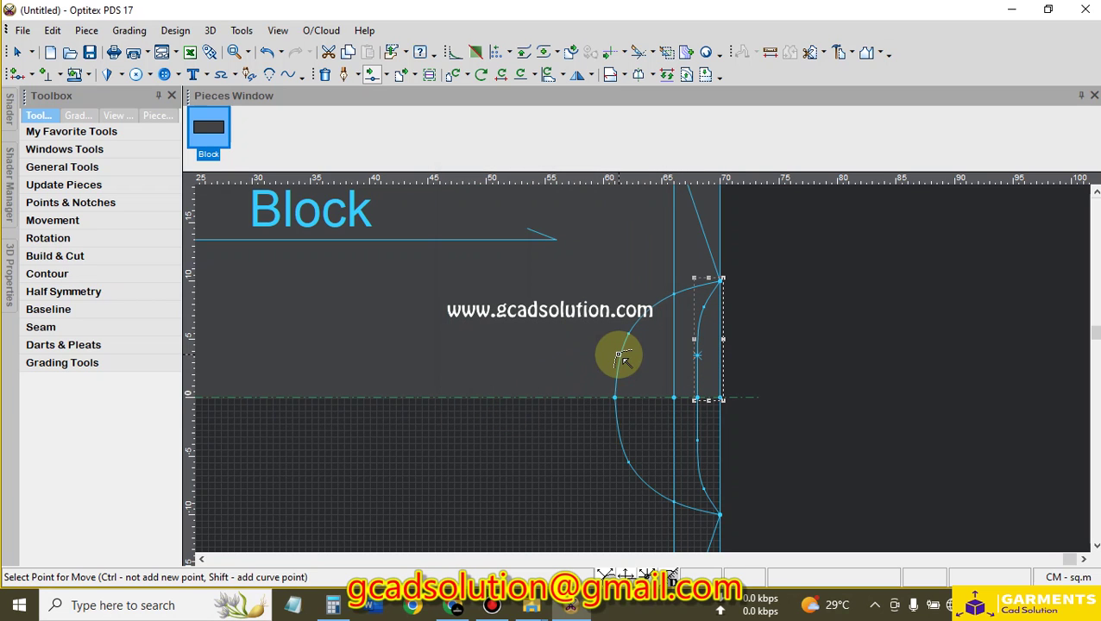
Curve the armhole line by adding two curve points, placed at X 43.13, Y 23.9 and X 58.31, Y 20.74 from (0,0)
{"action": "scroll", "coordinate": [625, 356], "scroll_direction": "down", "scroll_amount": 3}
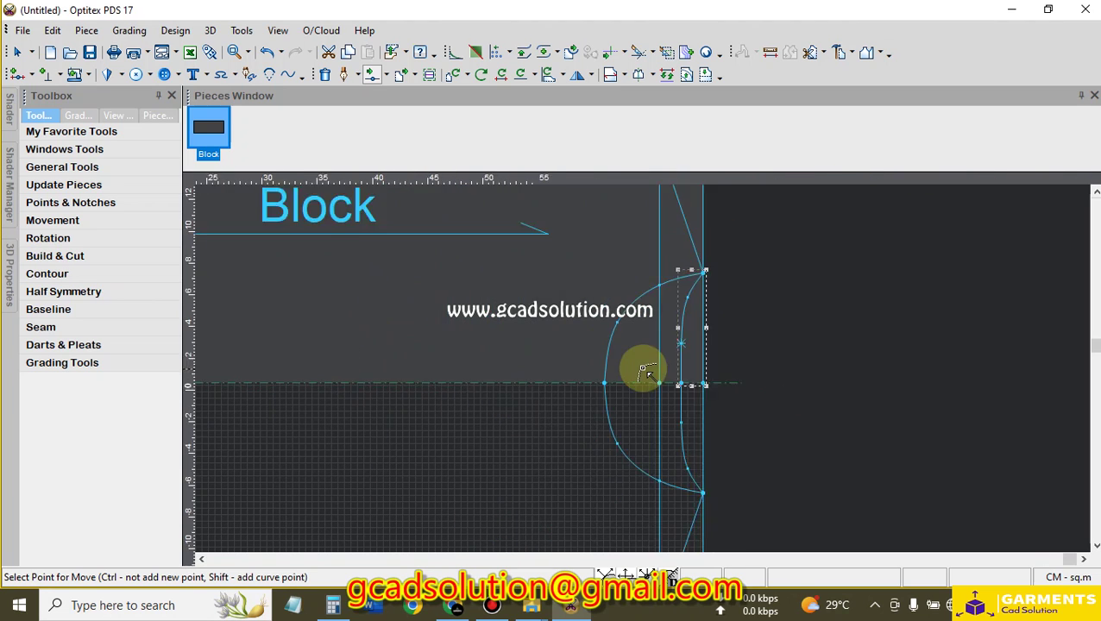
{"action": "scroll", "coordinate": [639, 356], "scroll_direction": "up", "scroll_amount": 2}
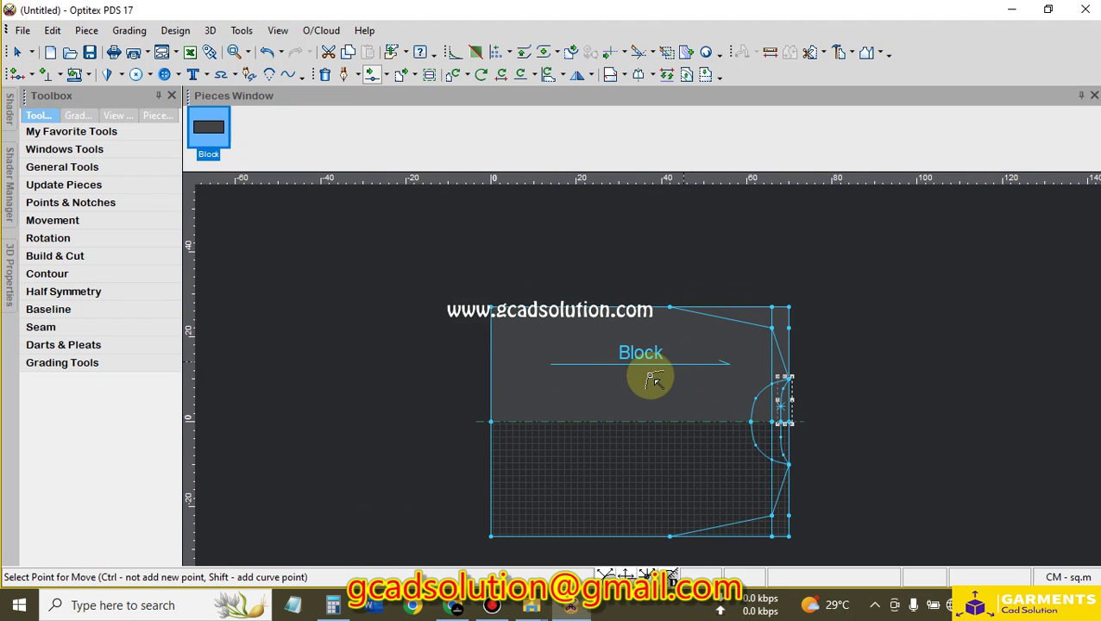
{"action": "scroll", "coordinate": [646, 378], "scroll_direction": "up", "scroll_amount": 3}
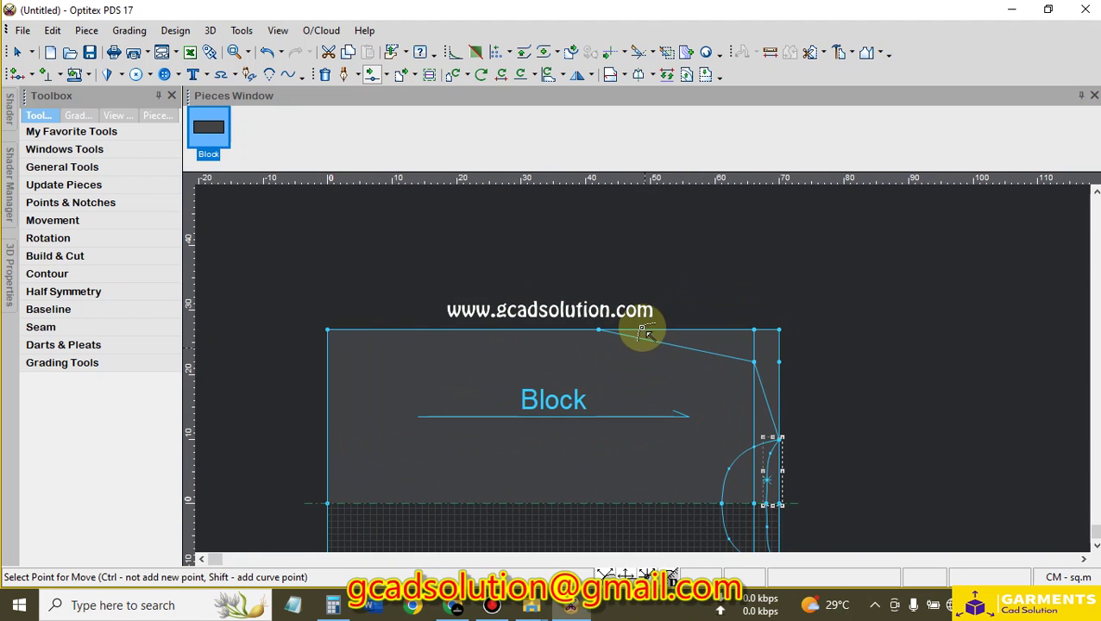
{"action": "scroll", "coordinate": [645, 372], "scroll_direction": "up", "scroll_amount": 1}
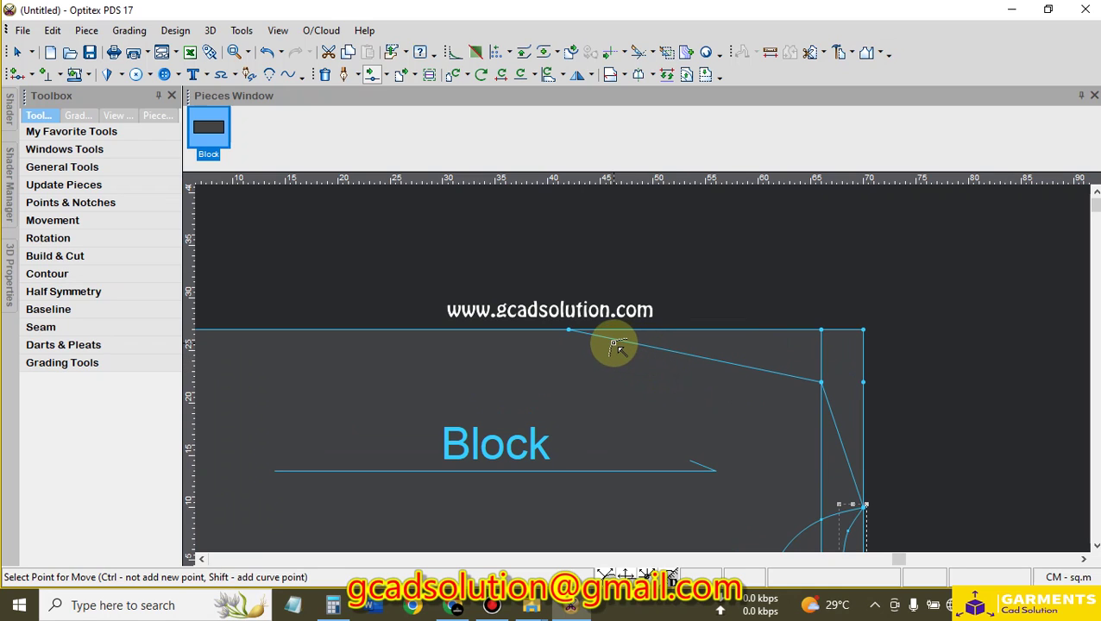
{"action": "left_click_drag", "start_coordinate": [645, 348], "coordinate": [587, 364]}
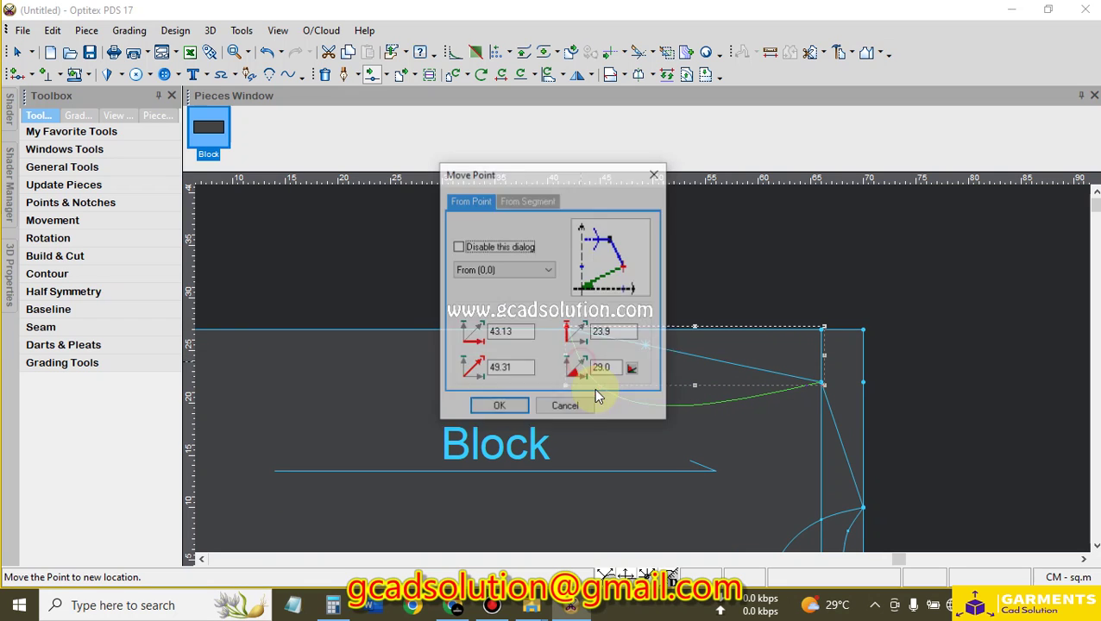
{"action": "left_click", "coordinate": [494, 406]}
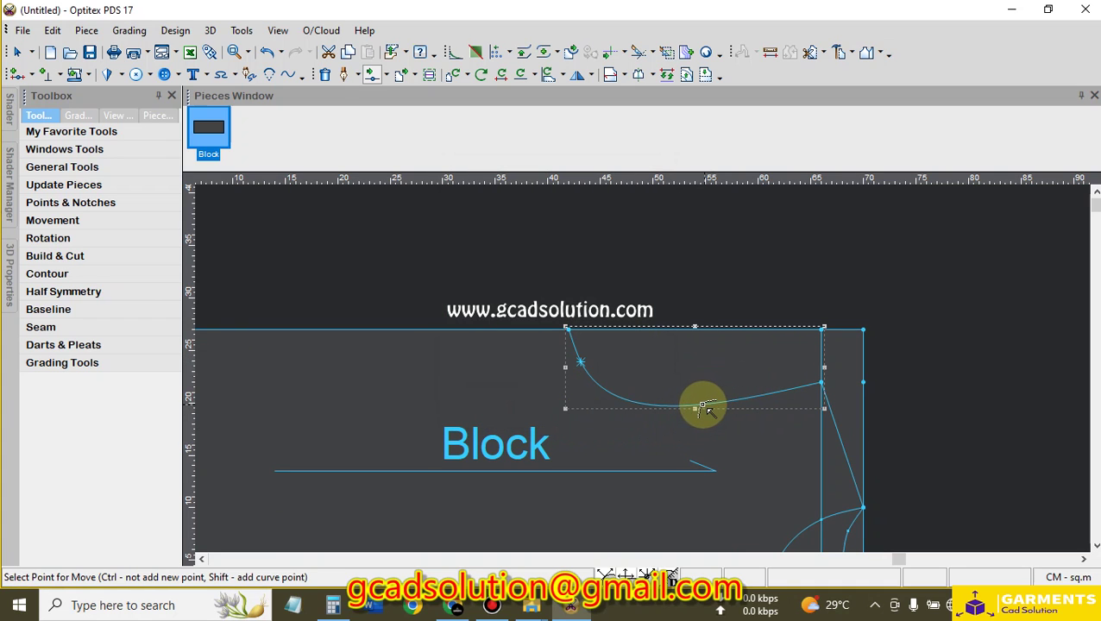
{"action": "left_click_drag", "start_coordinate": [720, 401], "coordinate": [740, 397]}
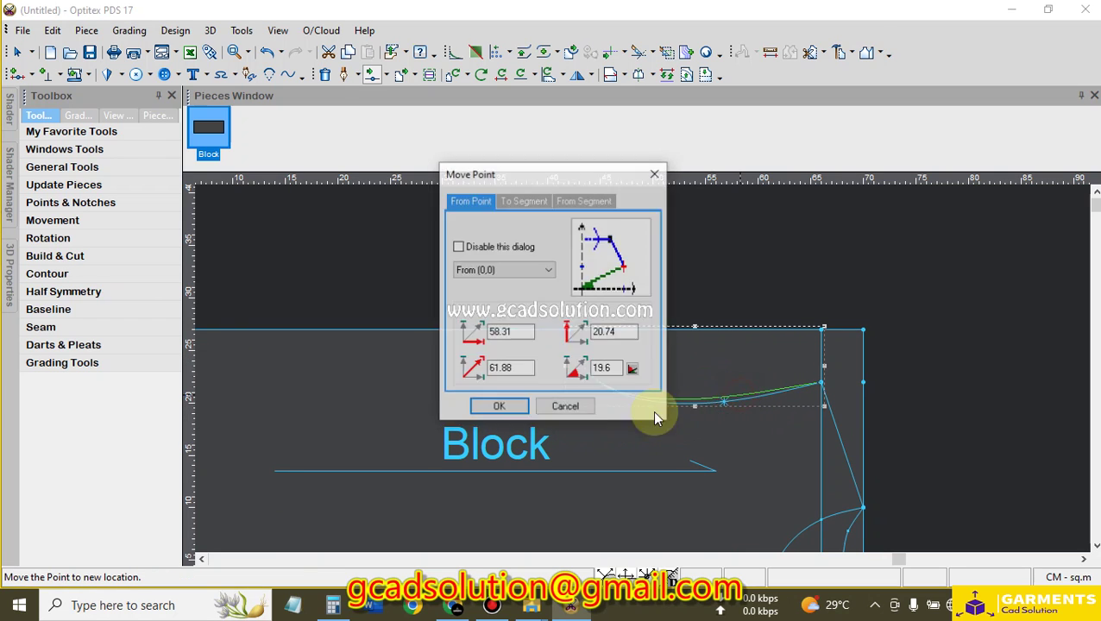
{"action": "left_click", "coordinate": [491, 405]}
Fine-tune the armhole curve by shifting its lower point slightly toward the hem and its upper point toward the shoulder
{"action": "mouse_move", "coordinate": [578, 363]}
{"action": "left_mouse_down"}
{"action": "mouse_move", "coordinate": [582, 382]}
{"action": "mouse_move", "coordinate": [575, 365]}
{"action": "left_mouse_up"}
{"action": "left_click", "coordinate": [498, 406]}
{"action": "left_click", "coordinate": [499, 405]}
{"action": "left_click_drag", "start_coordinate": [739, 398], "coordinate": [743, 395]}
{"action": "left_click", "coordinate": [500, 406]}
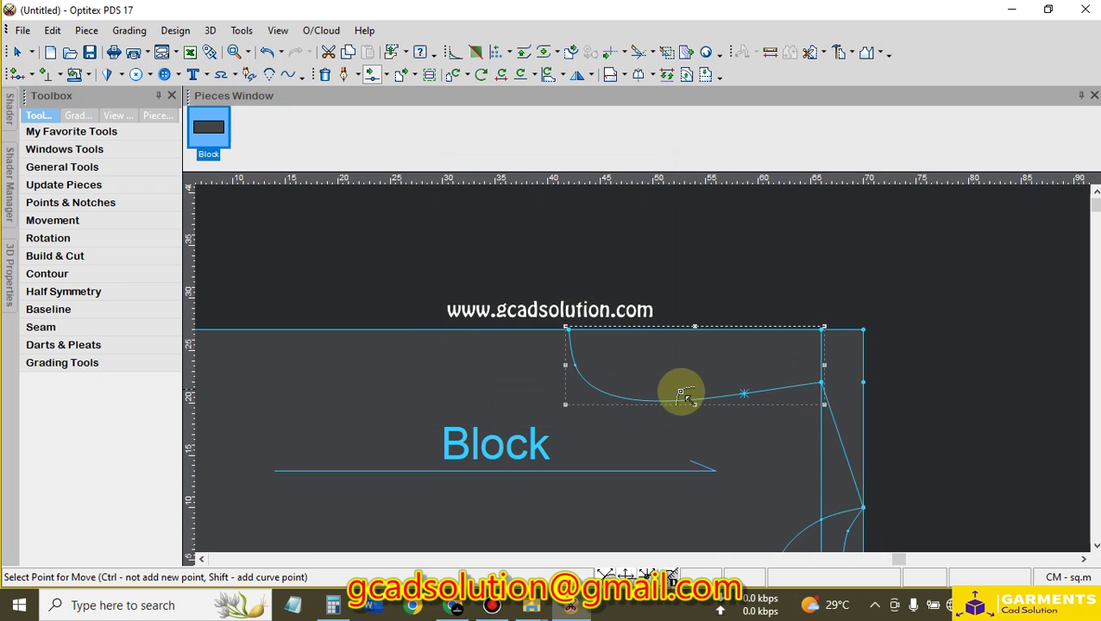
Select the Block piece and turn off its Half property
{"action": "scroll", "coordinate": [645, 372], "scroll_direction": "up", "scroll_amount": 1}
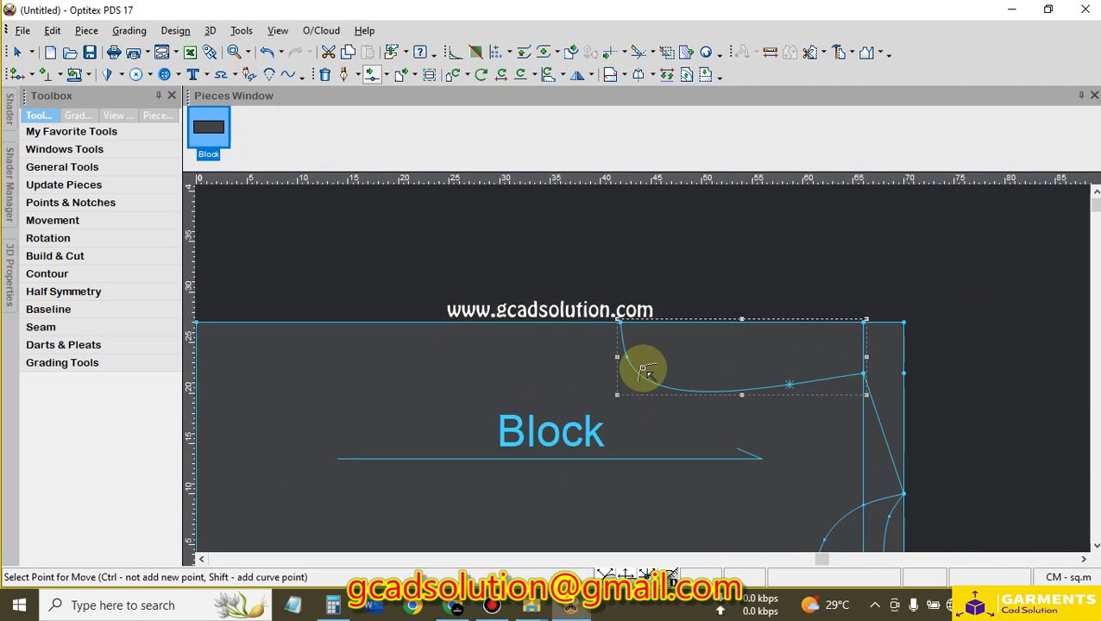
{"action": "scroll", "coordinate": [647, 374], "scroll_direction": "down", "scroll_amount": 4}
{"action": "scroll", "coordinate": [653, 378], "scroll_direction": "down", "scroll_amount": 1}
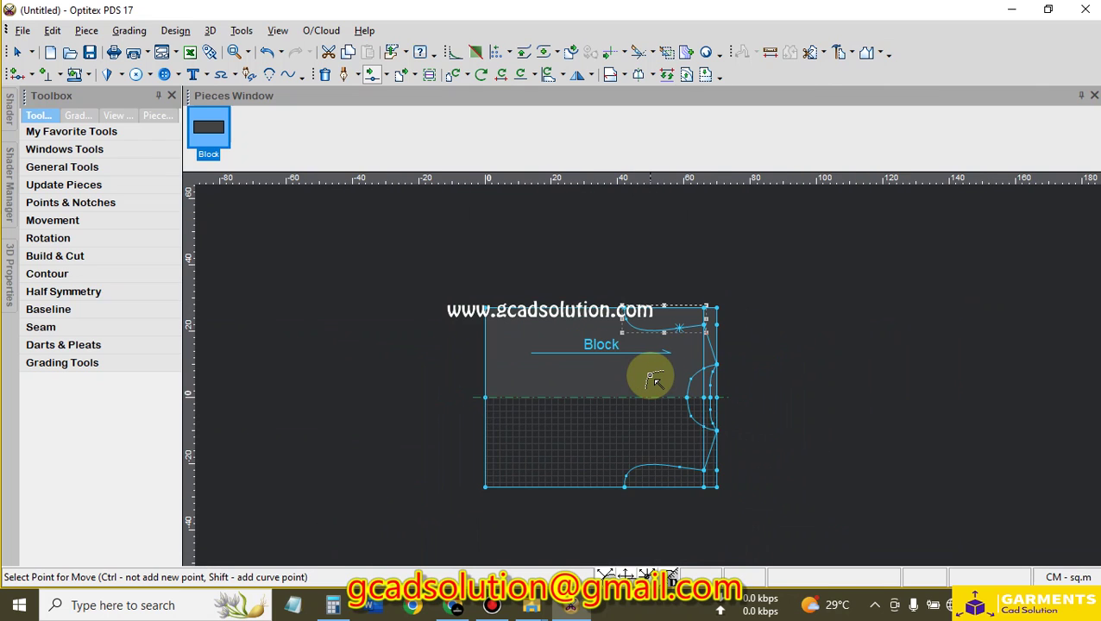
{"action": "scroll", "coordinate": [653, 378], "scroll_direction": "up", "scroll_amount": 1}
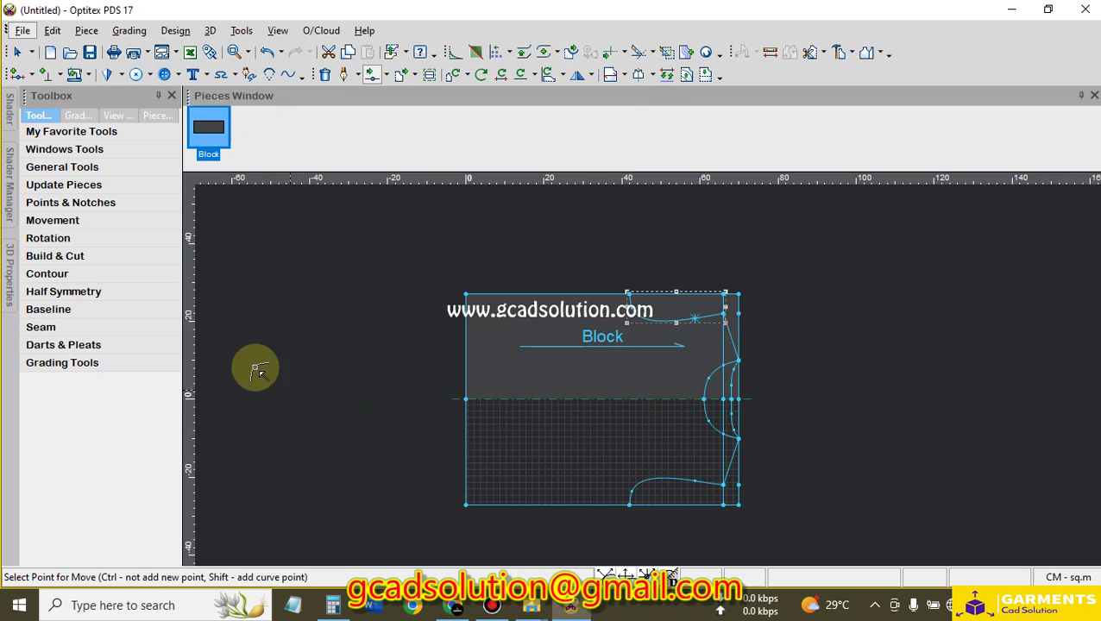
{"action": "right_click", "coordinate": [802, 274]}
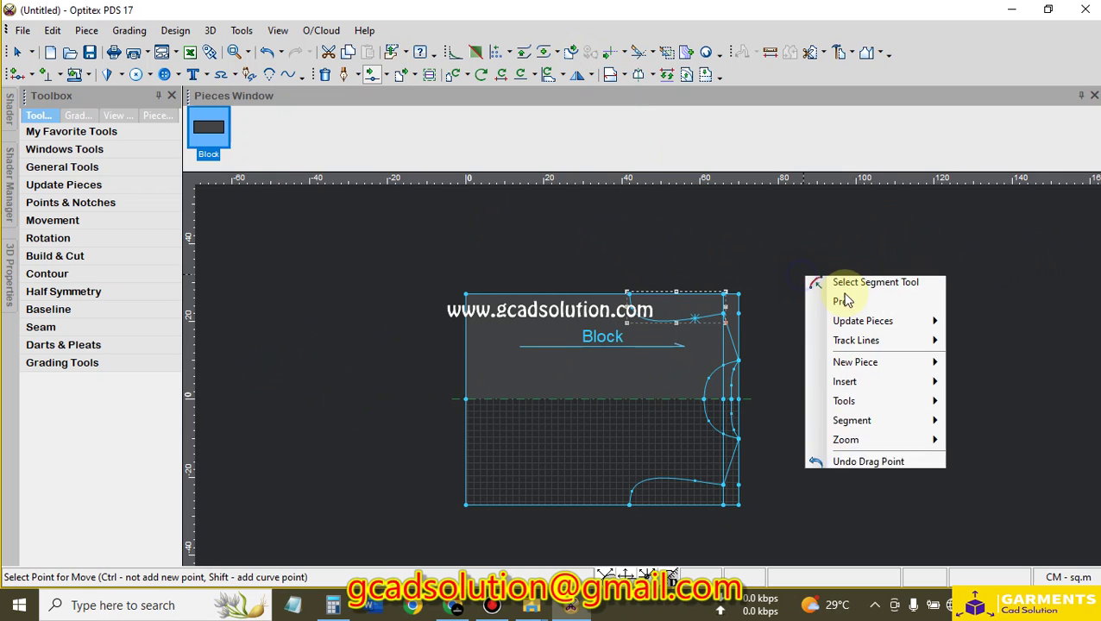
{"action": "key", "text": "Escape"}
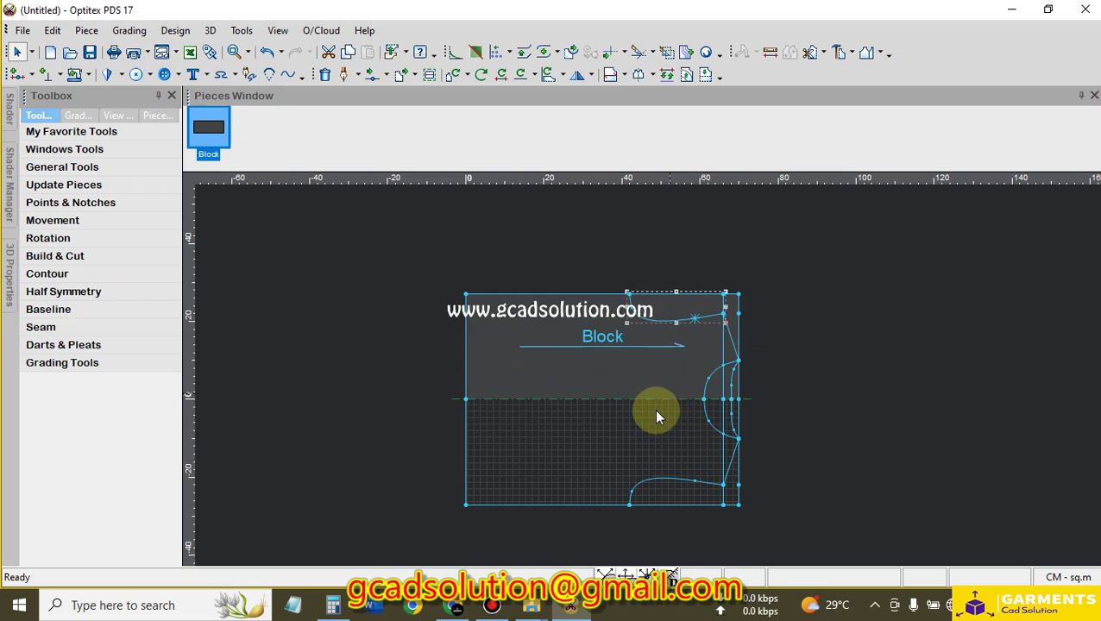
{"action": "left_click", "coordinate": [482, 346]}
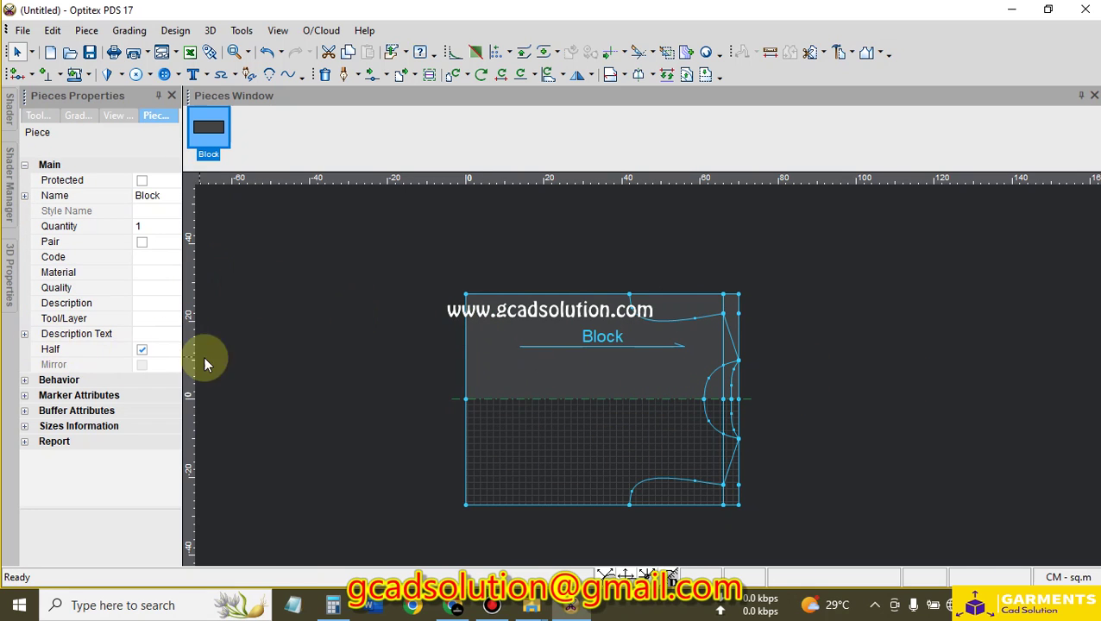
{"action": "left_click", "coordinate": [141, 350]}
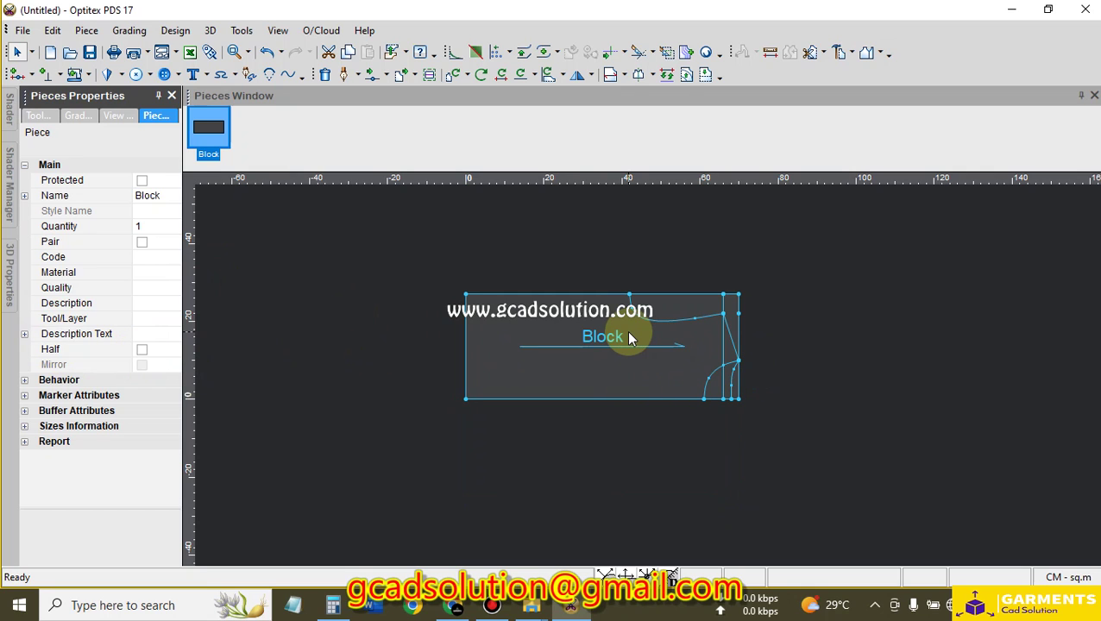
Build the front piece from the block's main body area and the shoulder triangle, bounded by the armhole and front neck curves
{"action": "scroll", "coordinate": [651, 378], "scroll_direction": "up", "scroll_amount": 3}
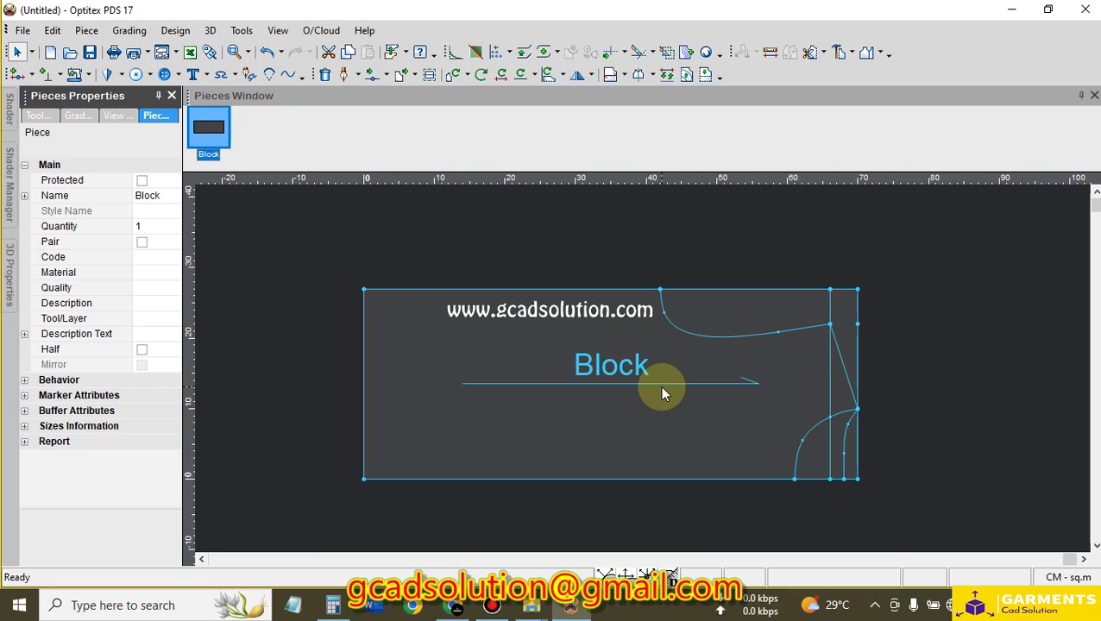
{"action": "scroll", "coordinate": [640, 367], "scroll_direction": "down", "scroll_amount": 1}
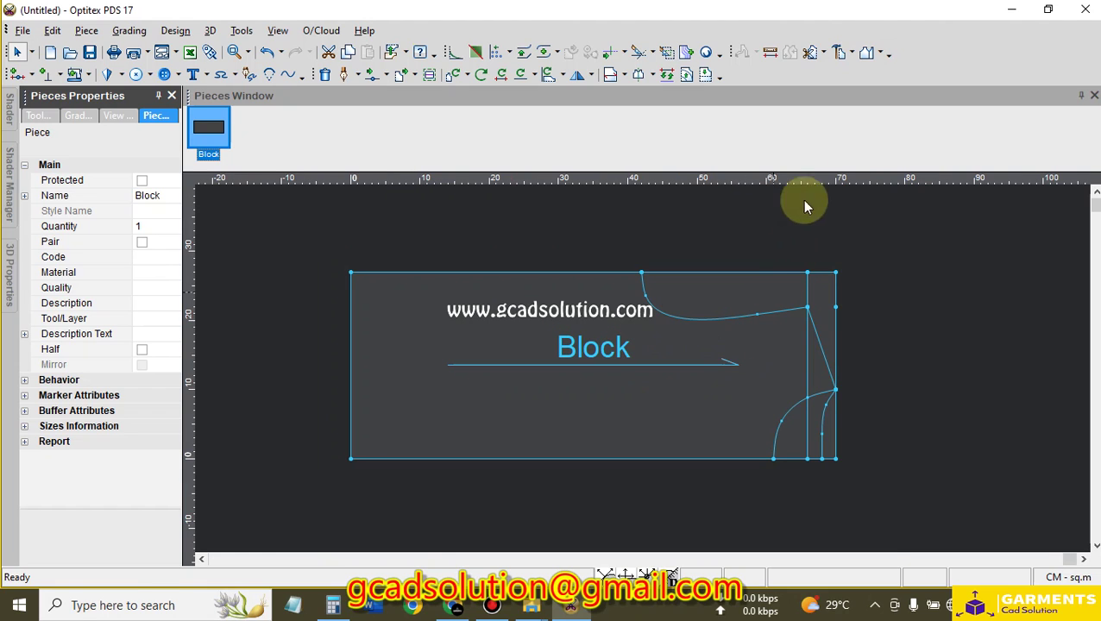
{"action": "left_click", "coordinate": [841, 53]}
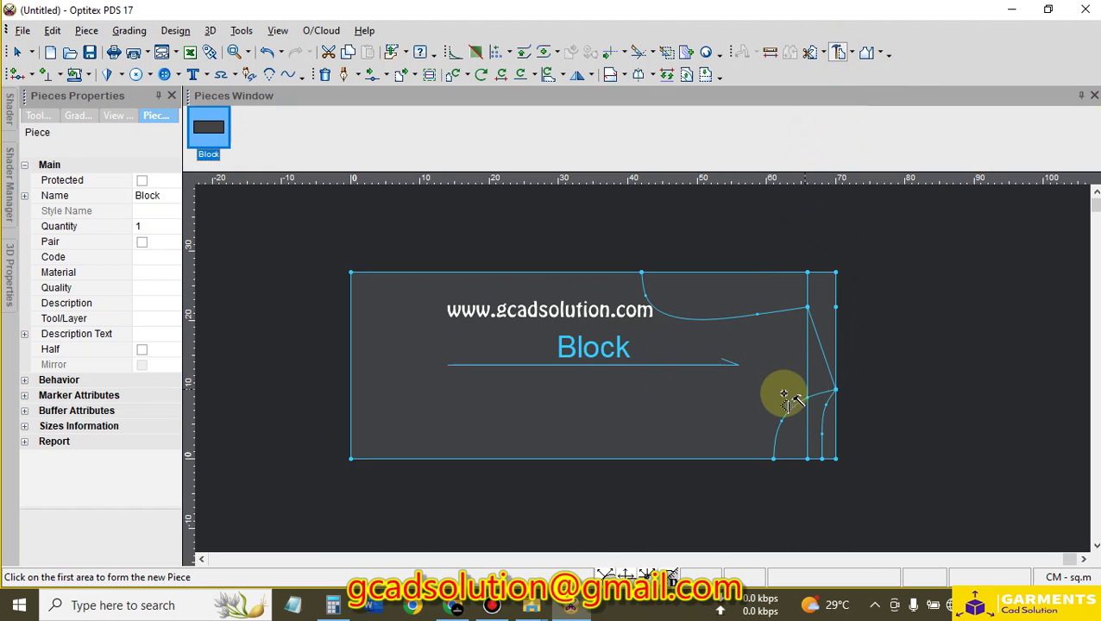
{"action": "left_click", "coordinate": [709, 423]}
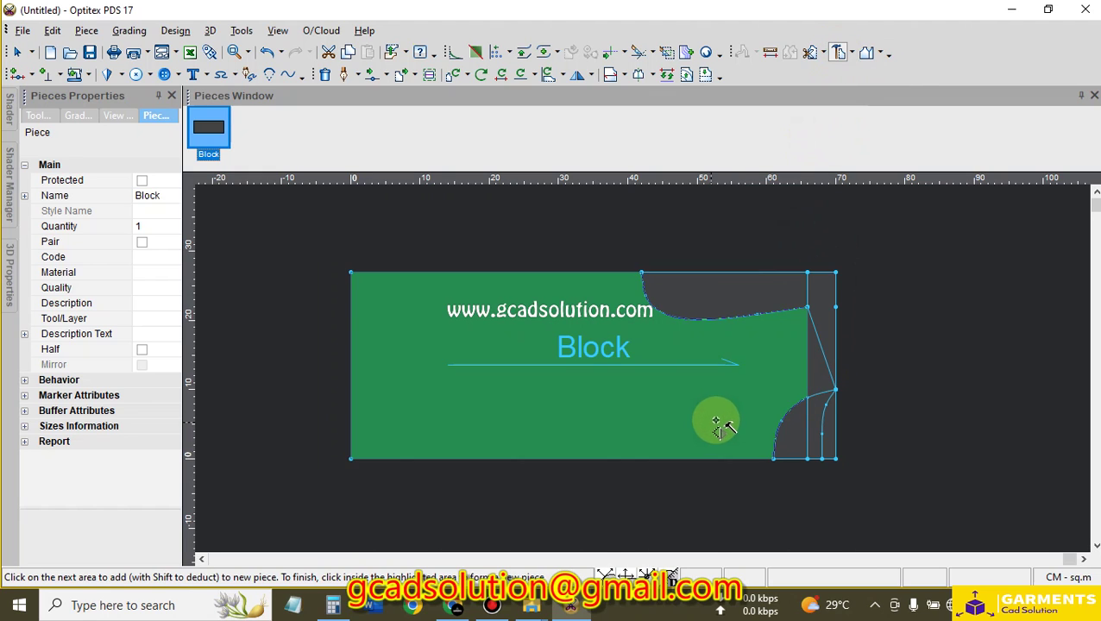
{"action": "left_click", "coordinate": [818, 376]}
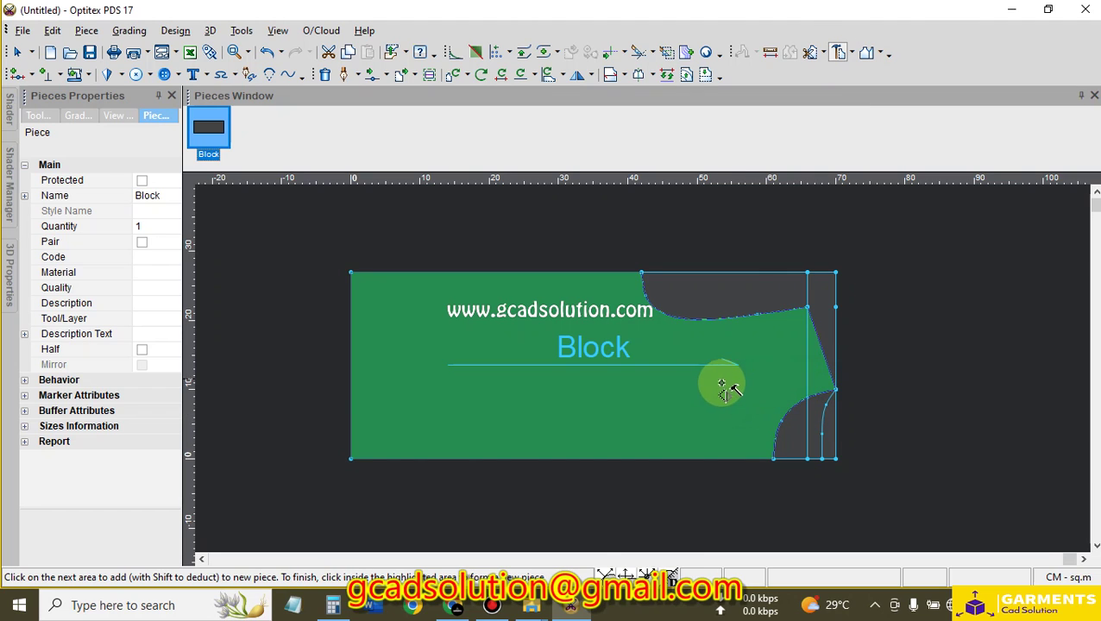
{"action": "left_click", "coordinate": [569, 409]}
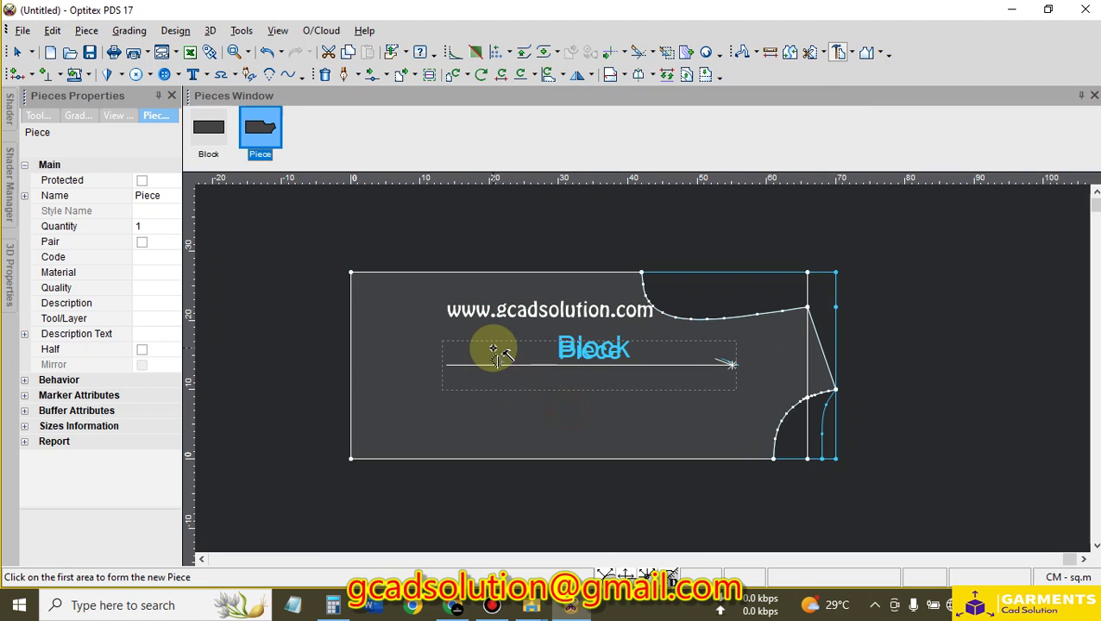
Move the newly built front piece out of the block and place it beside it
{"action": "right_click", "coordinate": [483, 296]}
{"action": "left_click", "coordinate": [546, 12]}
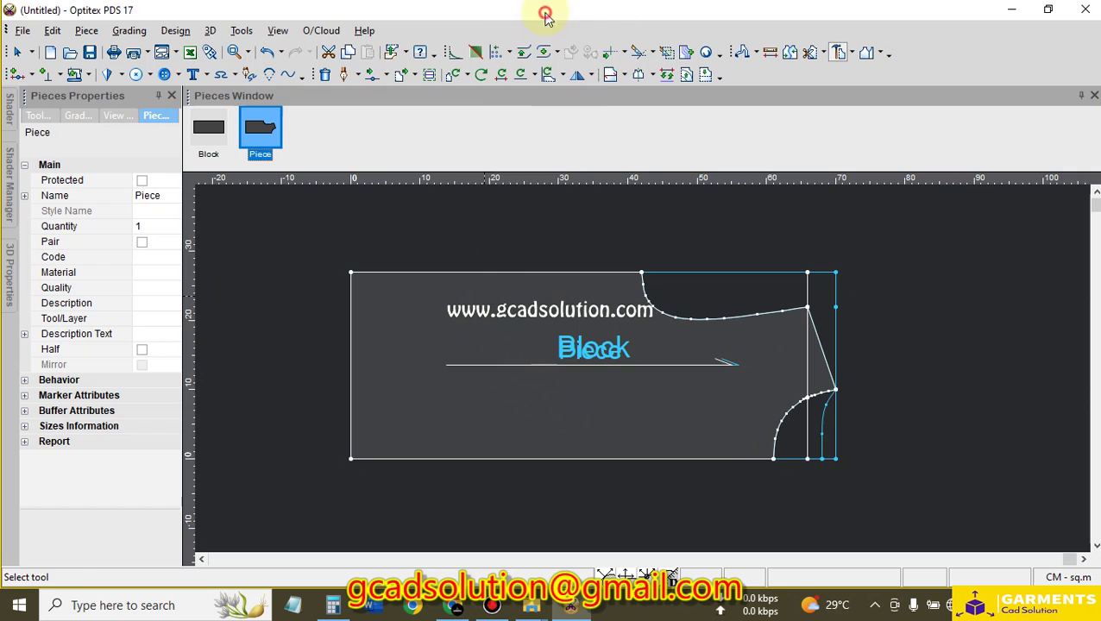
{"action": "left_click_drag", "start_coordinate": [460, 344], "coordinate": [1026, 381]}
{"action": "scroll", "coordinate": [526, 408], "scroll_direction": "right", "scroll_amount": 3}
{"action": "scroll", "coordinate": [655, 373], "scroll_direction": "down", "scroll_amount": 2}
{"action": "scroll", "coordinate": [708, 379], "scroll_direction": "up", "scroll_amount": 2}
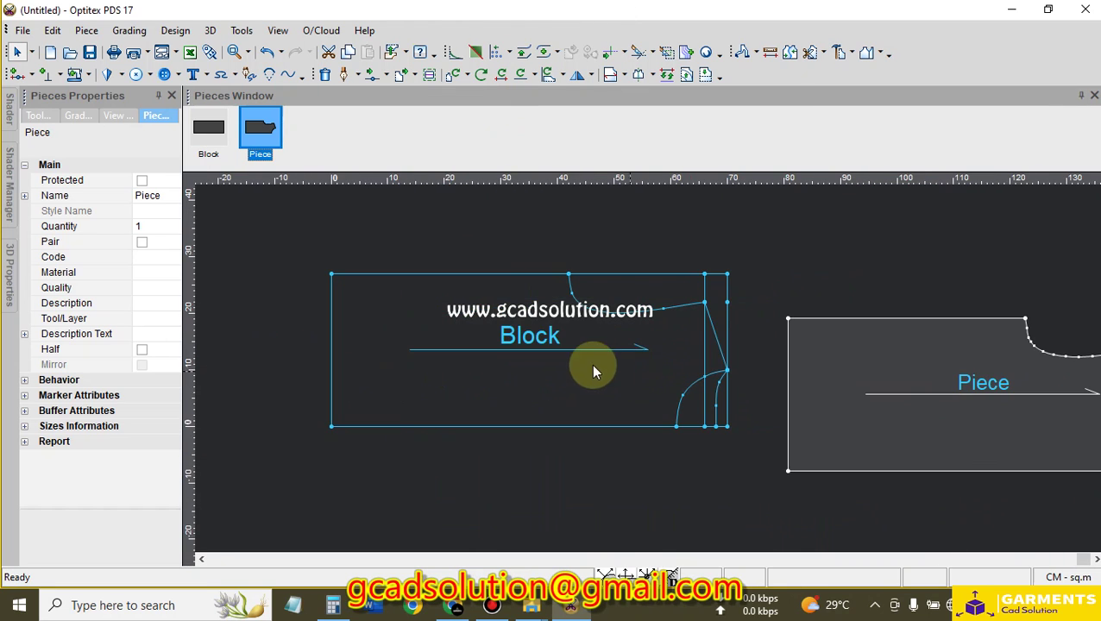
Build the back piece from the block's body, shoulder and neck areas up to the back neck curve
{"action": "left_click", "coordinate": [841, 57]}
{"action": "left_click", "coordinate": [776, 421]}
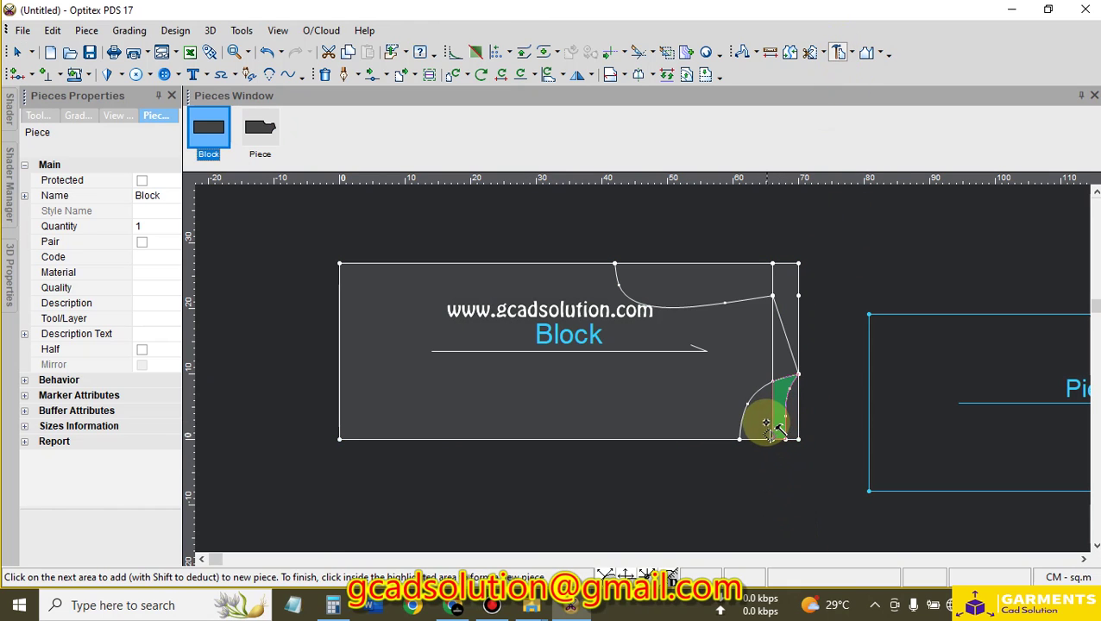
{"action": "left_click", "coordinate": [782, 360]}
{"action": "left_click", "coordinate": [572, 390]}
{"action": "right_click", "coordinate": [497, 315]}
{"action": "left_click", "coordinate": [436, 324]}
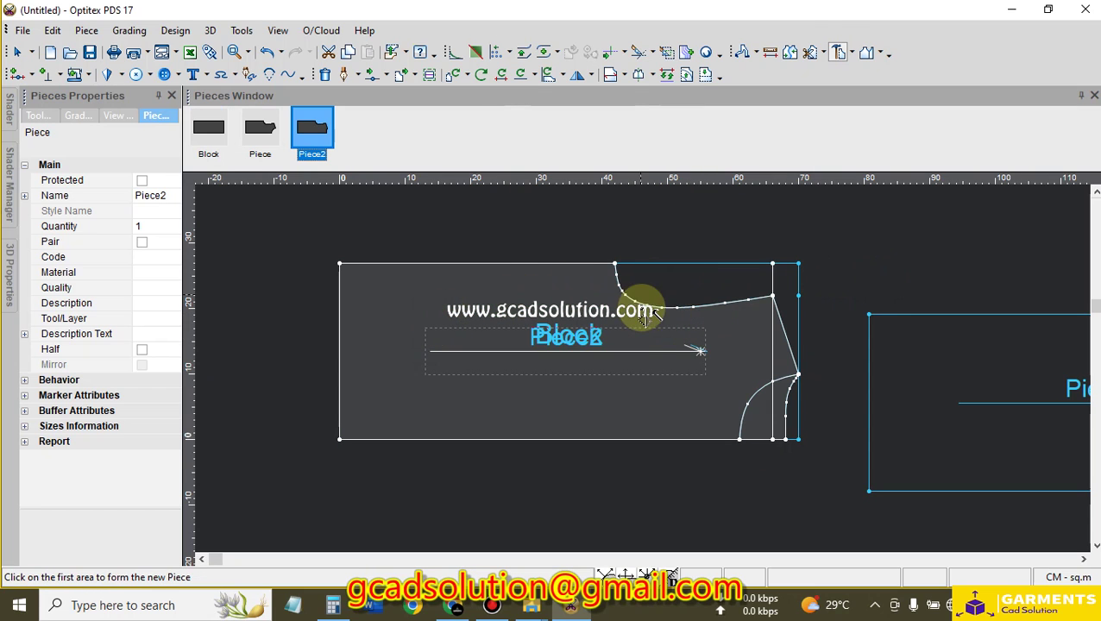
Move the newly built back piece out of the block and place it below the front piece
{"action": "scroll", "coordinate": [646, 368], "scroll_direction": "up", "scroll_amount": 1}
{"action": "scroll", "coordinate": [646, 373], "scroll_direction": "down", "scroll_amount": 3}
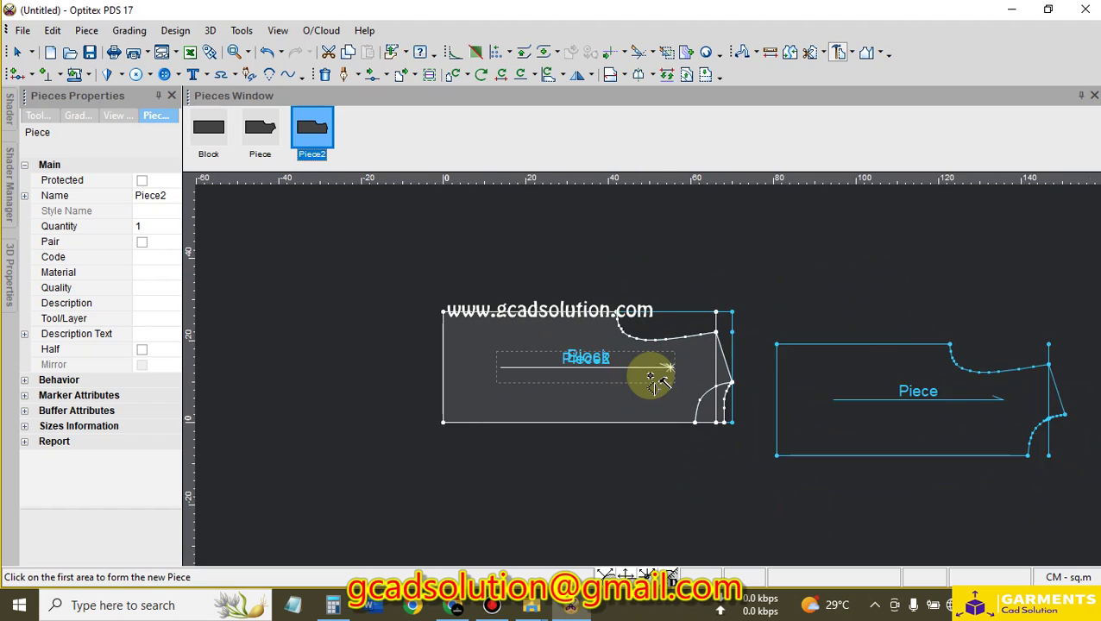
{"action": "scroll", "coordinate": [652, 378], "scroll_direction": "down", "scroll_amount": 1}
{"action": "right_click", "coordinate": [742, 235]}
{"action": "left_click", "coordinate": [763, 246]}
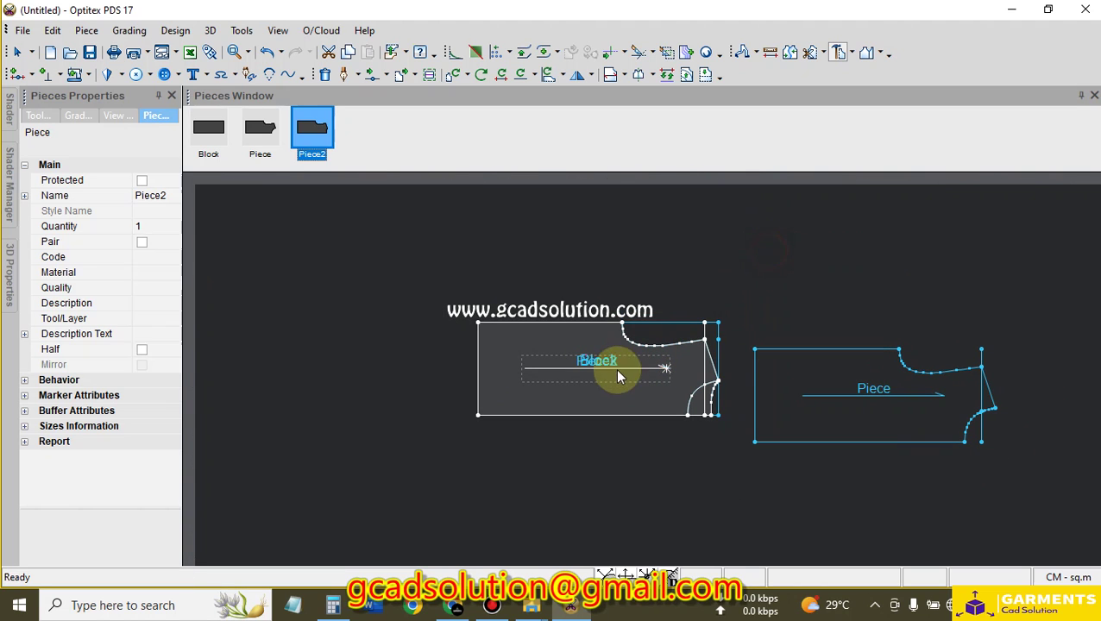
{"action": "left_click_drag", "start_coordinate": [618, 397], "coordinate": [886, 541]}
{"action": "scroll", "coordinate": [648, 368], "scroll_direction": "up", "scroll_amount": 3}
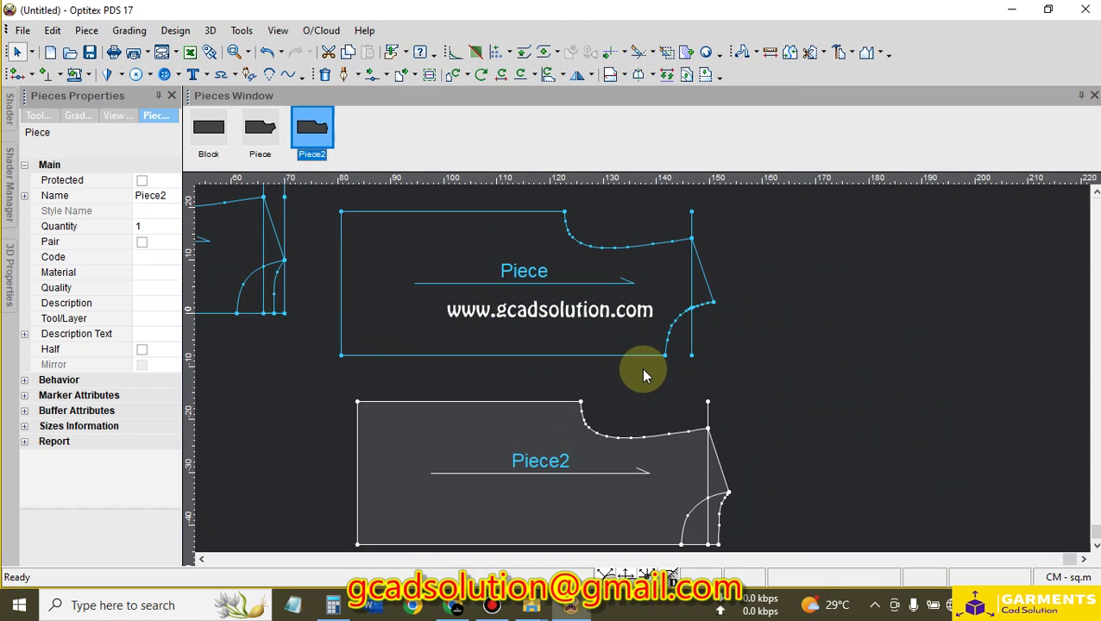
Delete the shoulder drop line from both the front and back pieces, and the front neck curve from the back piece
{"action": "left_click", "coordinate": [690, 221]}
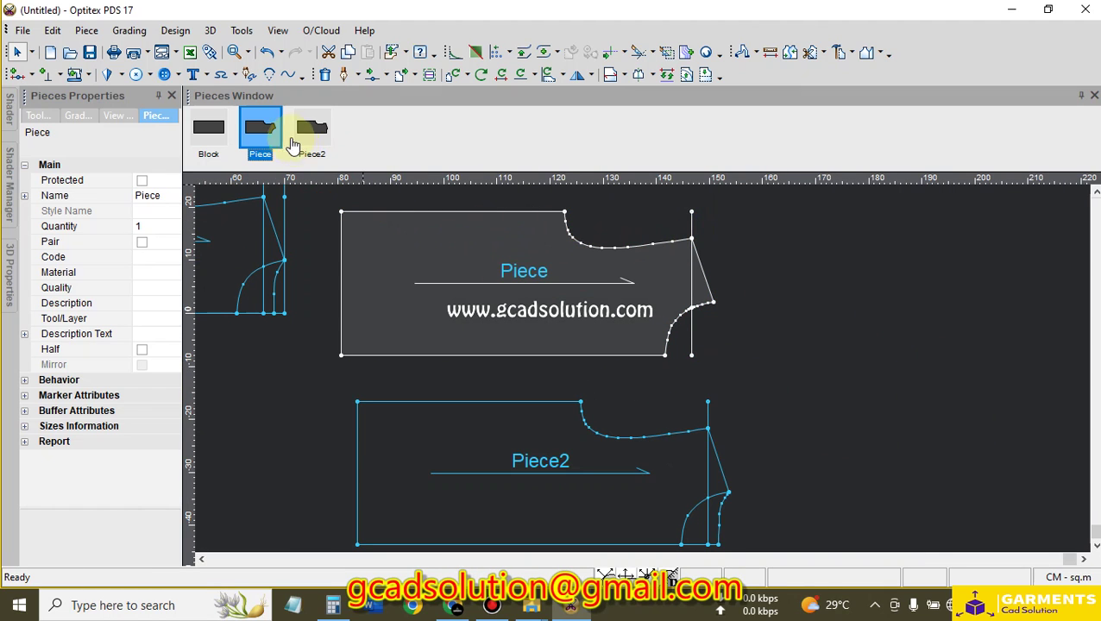
{"action": "left_click", "coordinate": [326, 75]}
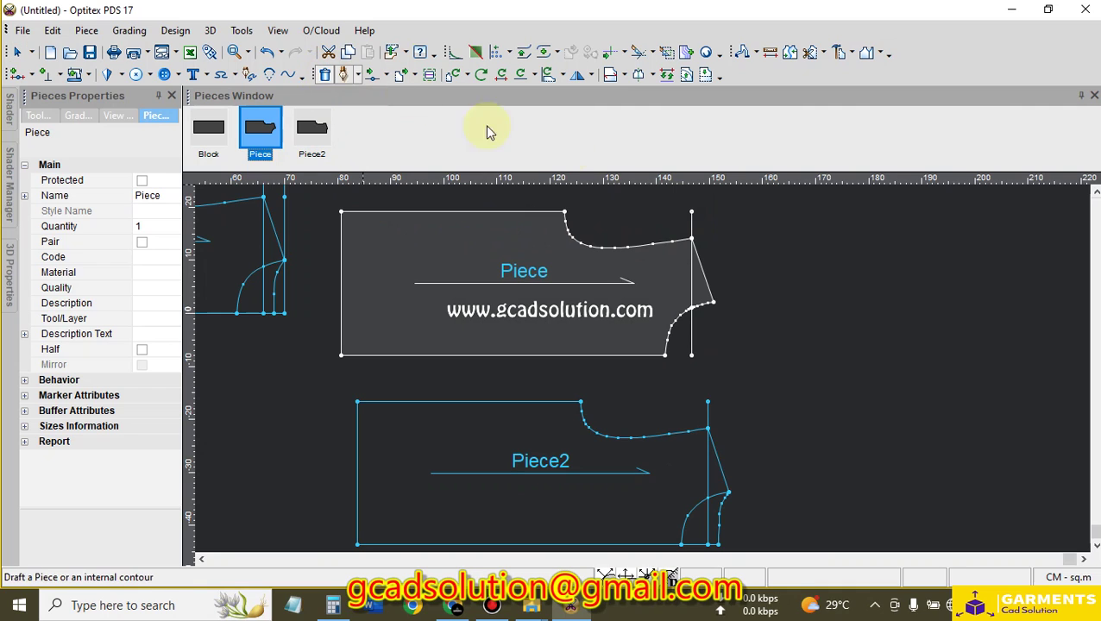
{"action": "left_click", "coordinate": [691, 220]}
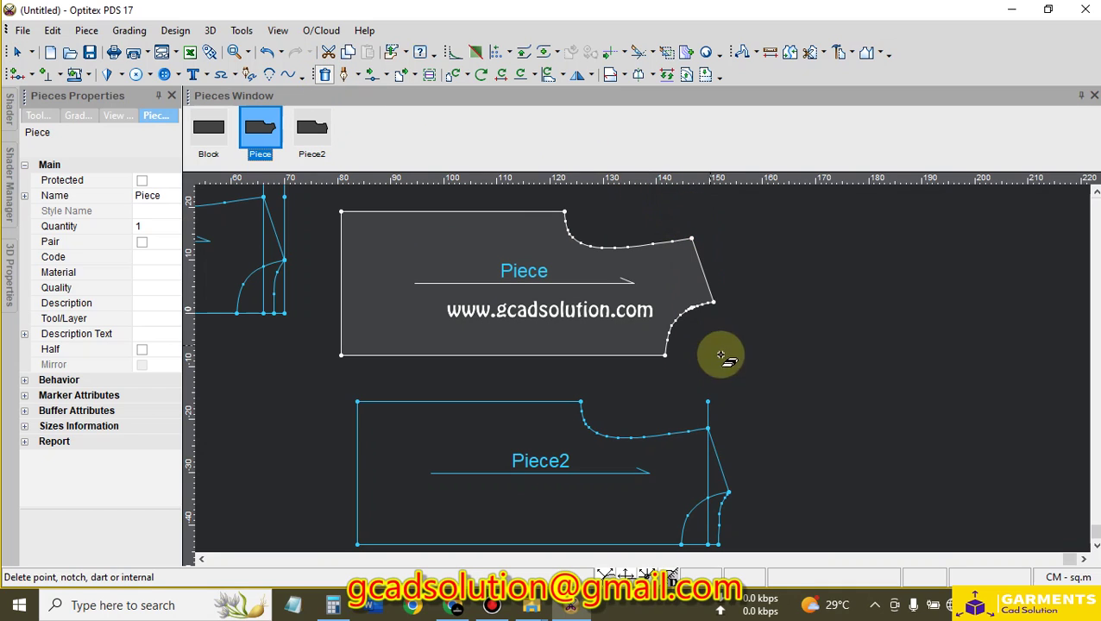
{"action": "left_click", "coordinate": [707, 476]}
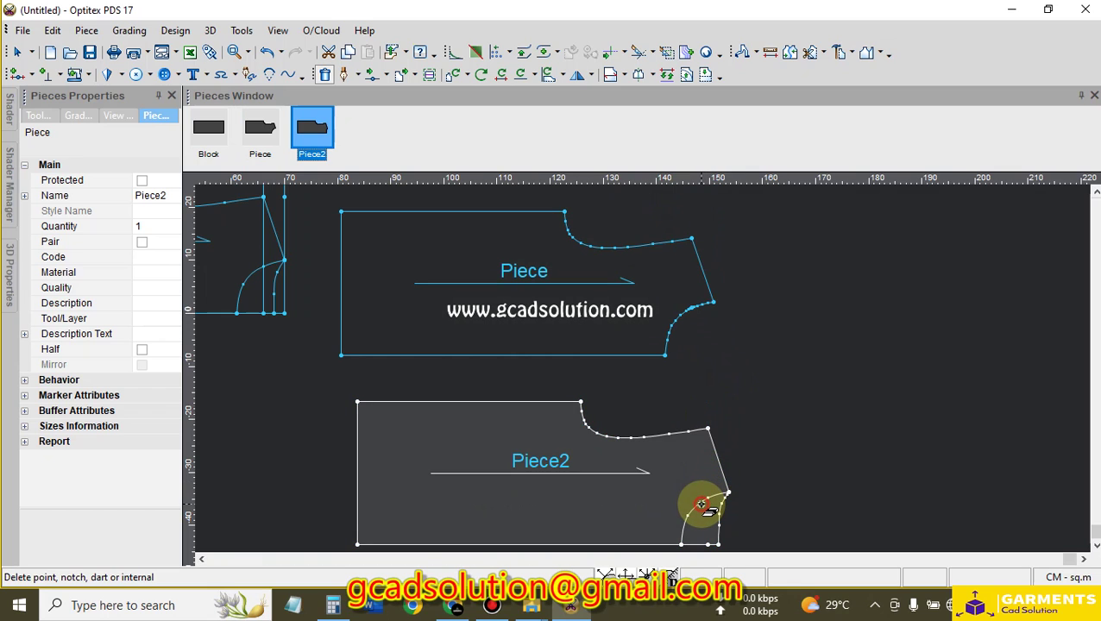
{"action": "scroll", "coordinate": [638, 368], "scroll_direction": "up", "scroll_amount": 2}
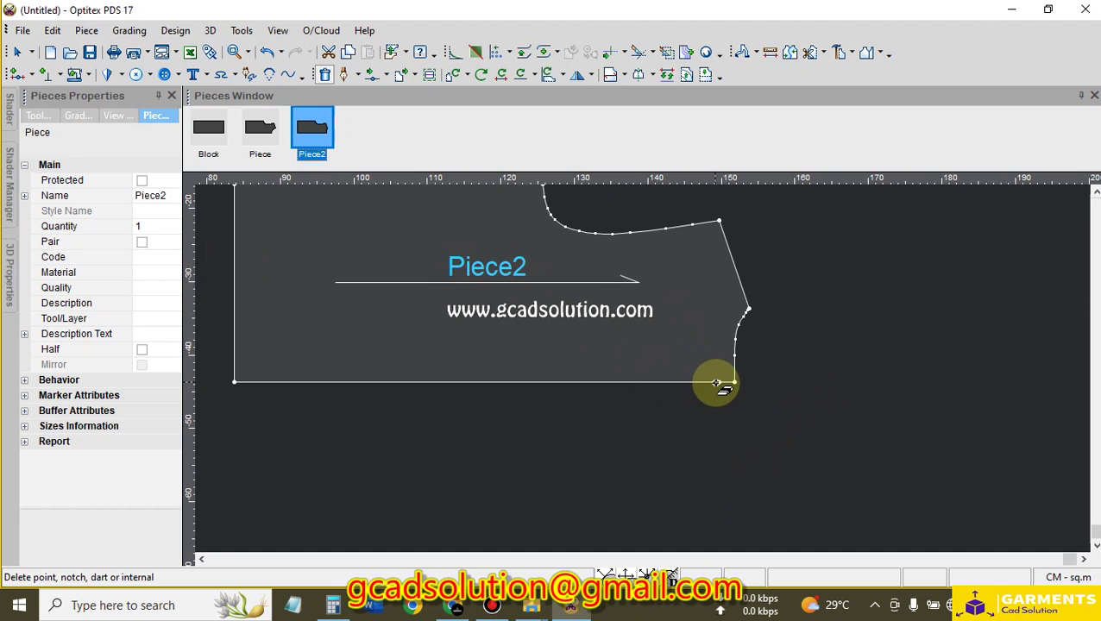
Leave the delete tool and rename the front piece as front
{"action": "scroll", "coordinate": [709, 386], "scroll_direction": "down", "scroll_amount": 2}
{"action": "scroll", "coordinate": [604, 328], "scroll_direction": "up", "scroll_amount": 2}
{"action": "scroll", "coordinate": [643, 371], "scroll_direction": "up", "scroll_amount": 1}
{"action": "scroll", "coordinate": [643, 371], "scroll_direction": "down", "scroll_amount": 2}
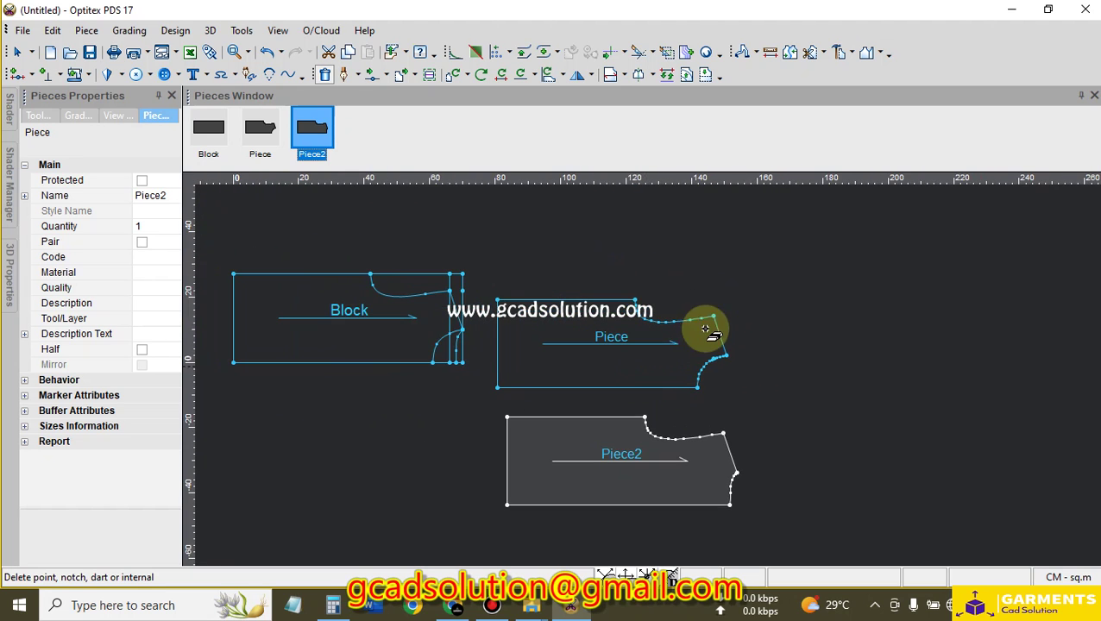
{"action": "right_click", "coordinate": [821, 266]}
{"action": "left_click", "coordinate": [833, 270]}
{"action": "left_click", "coordinate": [607, 337]}
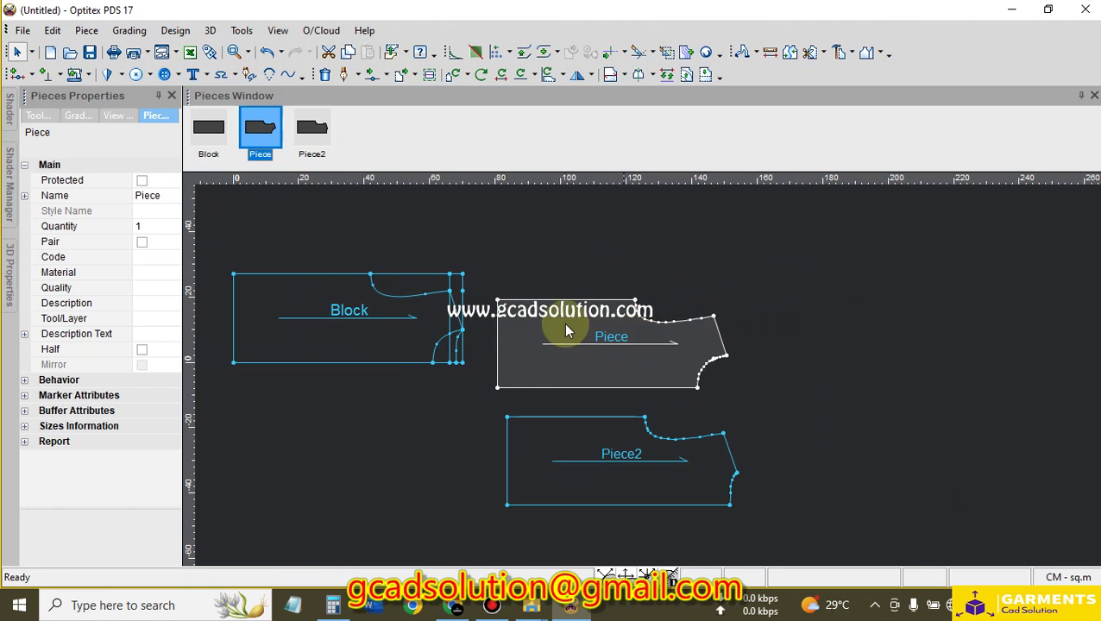
{"action": "left_click", "coordinate": [147, 195]}
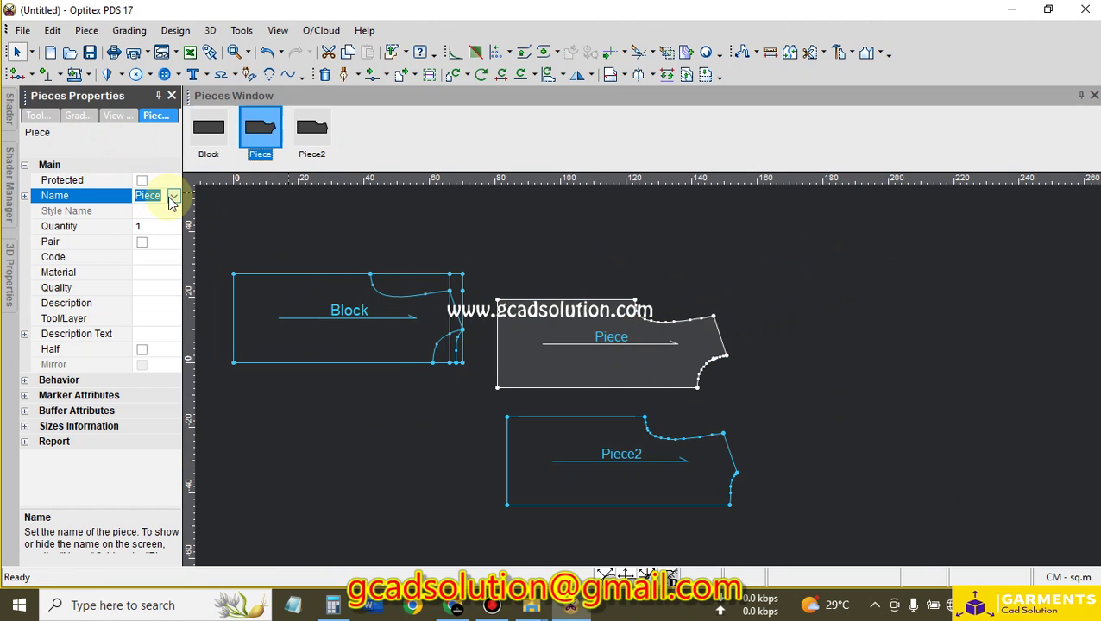
{"action": "type", "text": "front"}
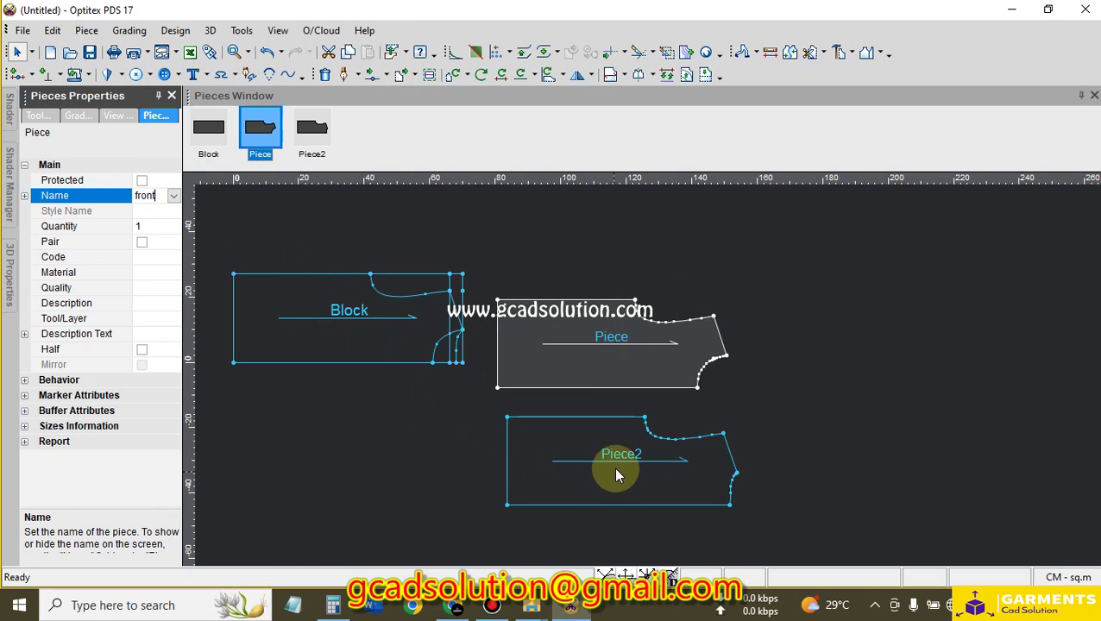
Rename the back piece, currently called Piece2, as back
{"action": "left_click", "coordinate": [614, 467]}
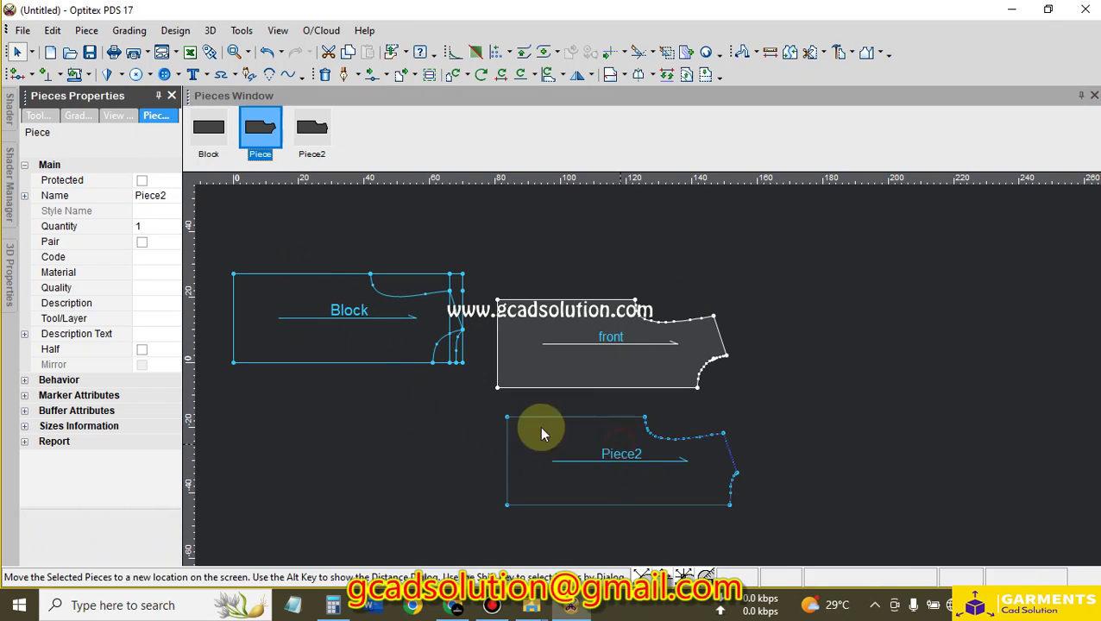
{"action": "left_click", "coordinate": [155, 194]}
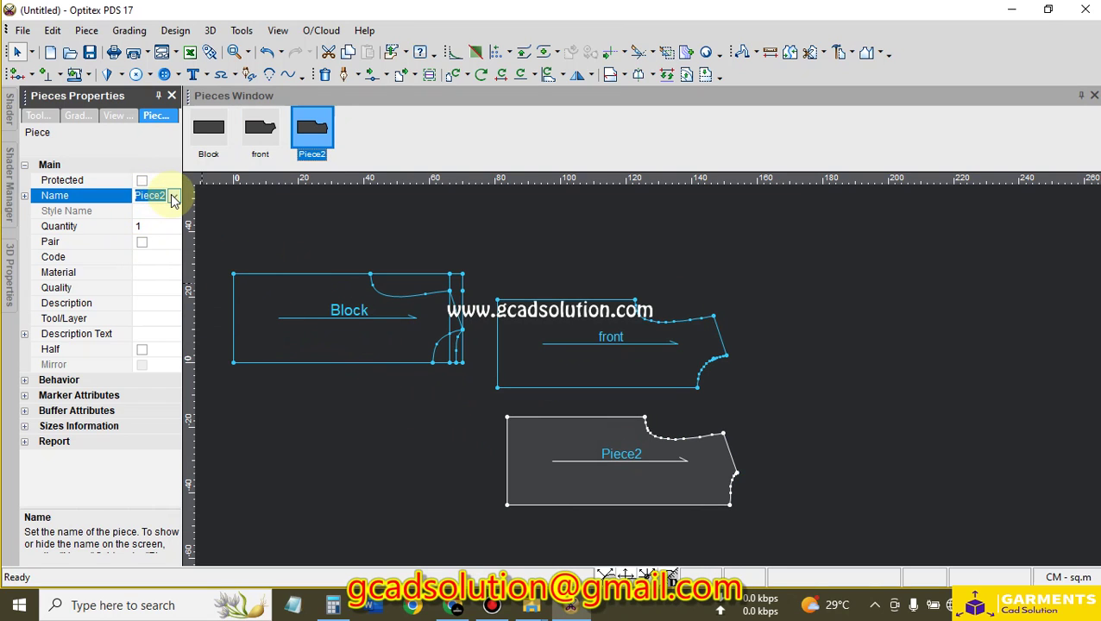
{"action": "type", "text": "back"}
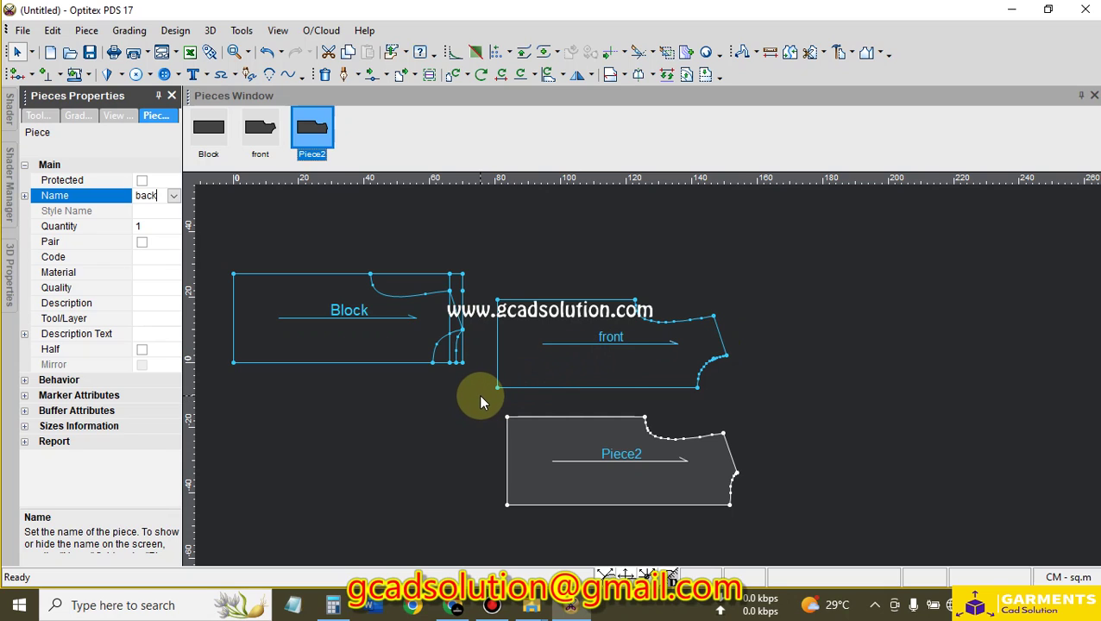
{"action": "scroll", "coordinate": [569, 384], "scroll_direction": "up", "scroll_amount": 1}
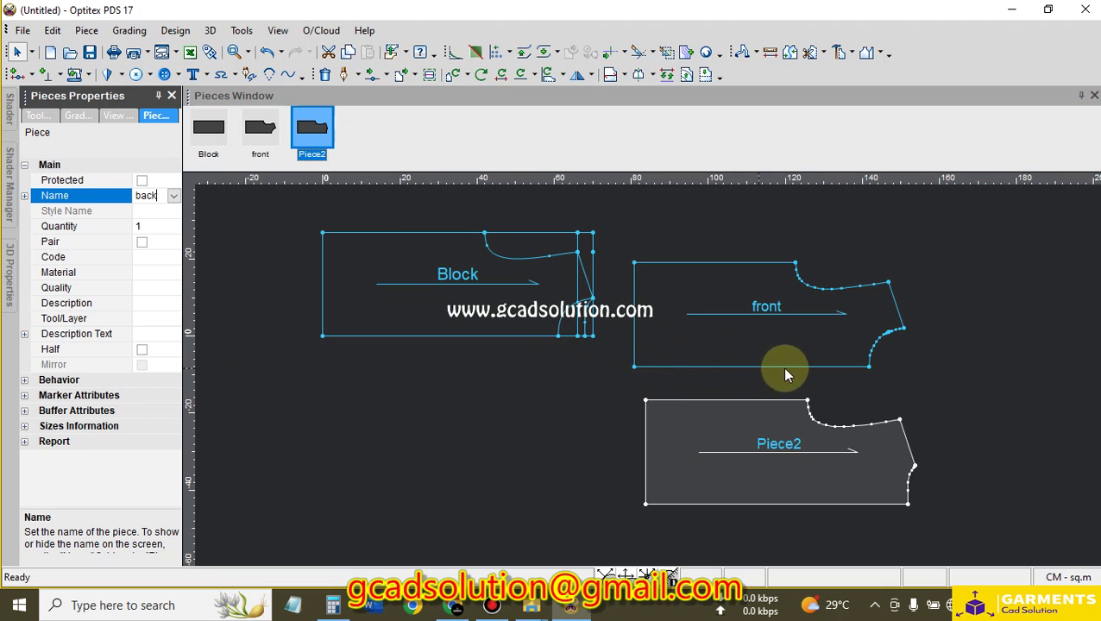
{"action": "scroll", "coordinate": [698, 374], "scroll_direction": "up", "scroll_amount": 1}
{"action": "left_click", "coordinate": [605, 450]}
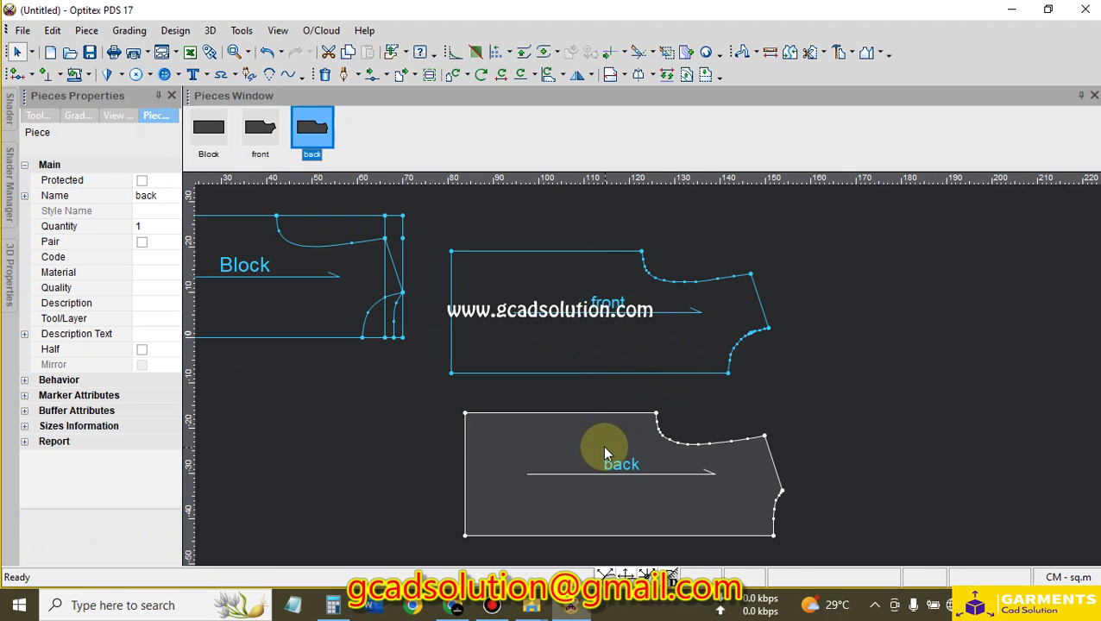
{"action": "left_click", "coordinate": [951, 391]}
Try a half piece line along the front piece's centre edge from neck to hem, and clear its Half option
{"action": "scroll", "coordinate": [646, 373], "scroll_direction": "down", "scroll_amount": 1}
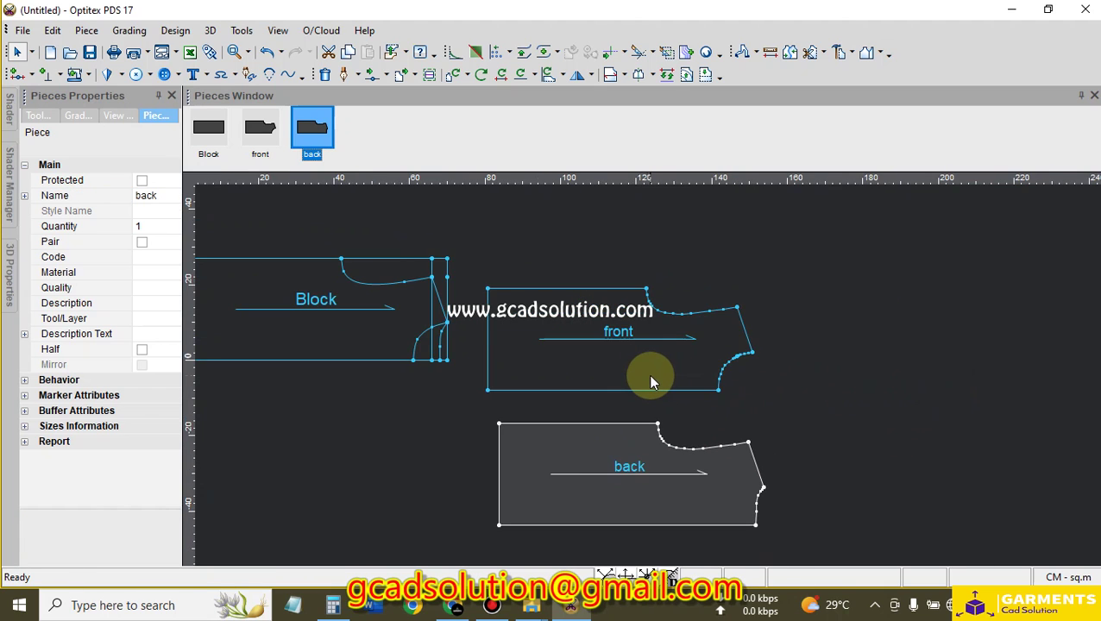
{"action": "scroll", "coordinate": [646, 374], "scroll_direction": "up", "scroll_amount": 2}
{"action": "scroll", "coordinate": [650, 373], "scroll_direction": "down", "scroll_amount": 1}
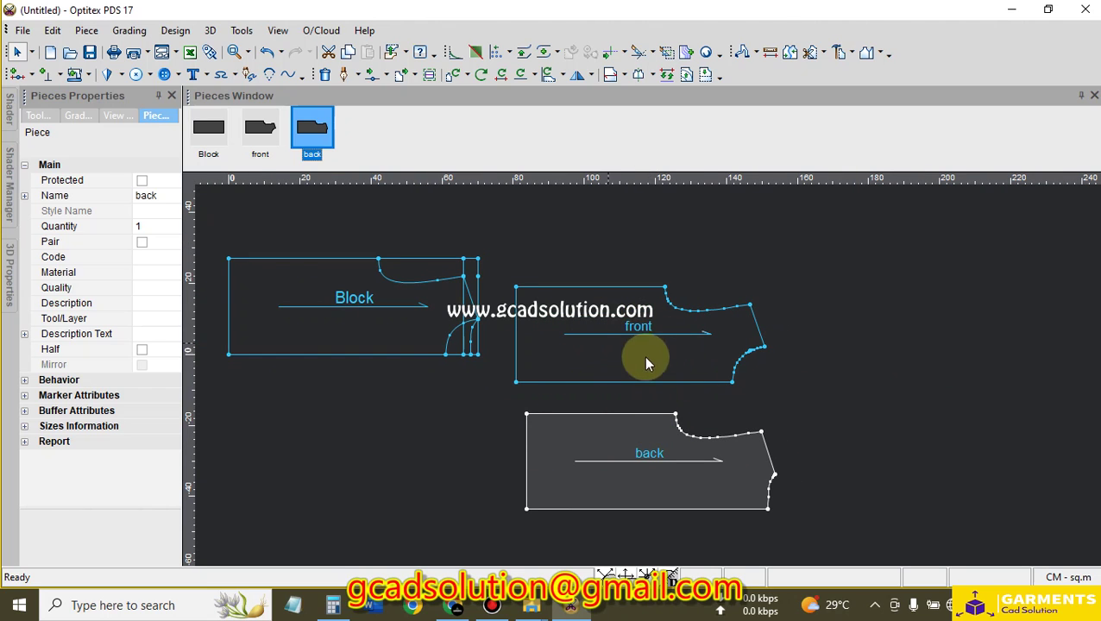
{"action": "left_click", "coordinate": [650, 74]}
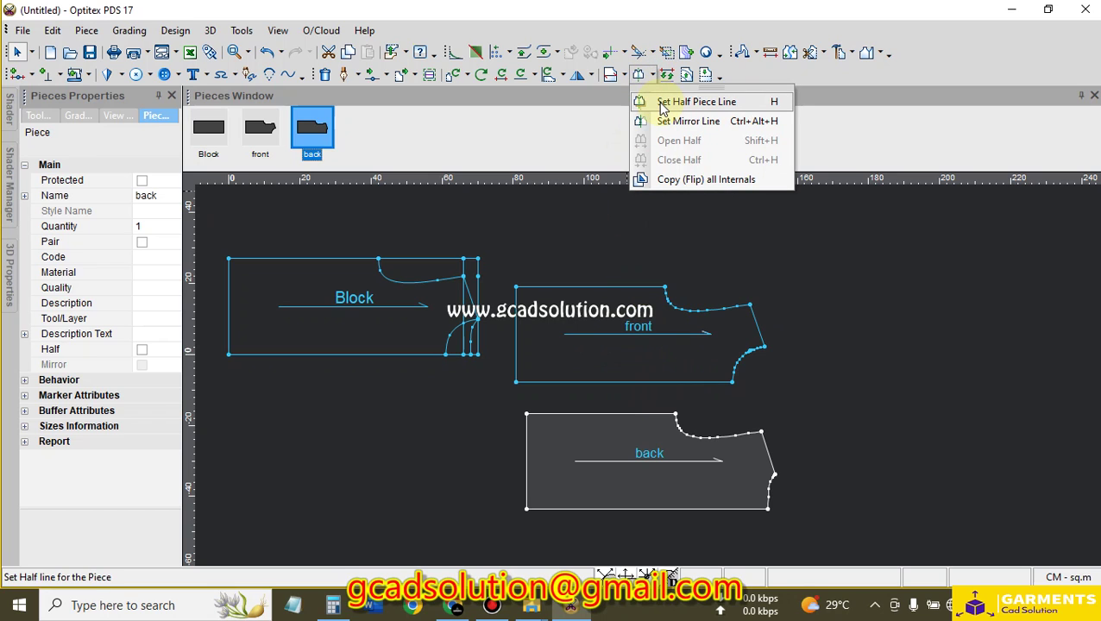
{"action": "left_click", "coordinate": [661, 103]}
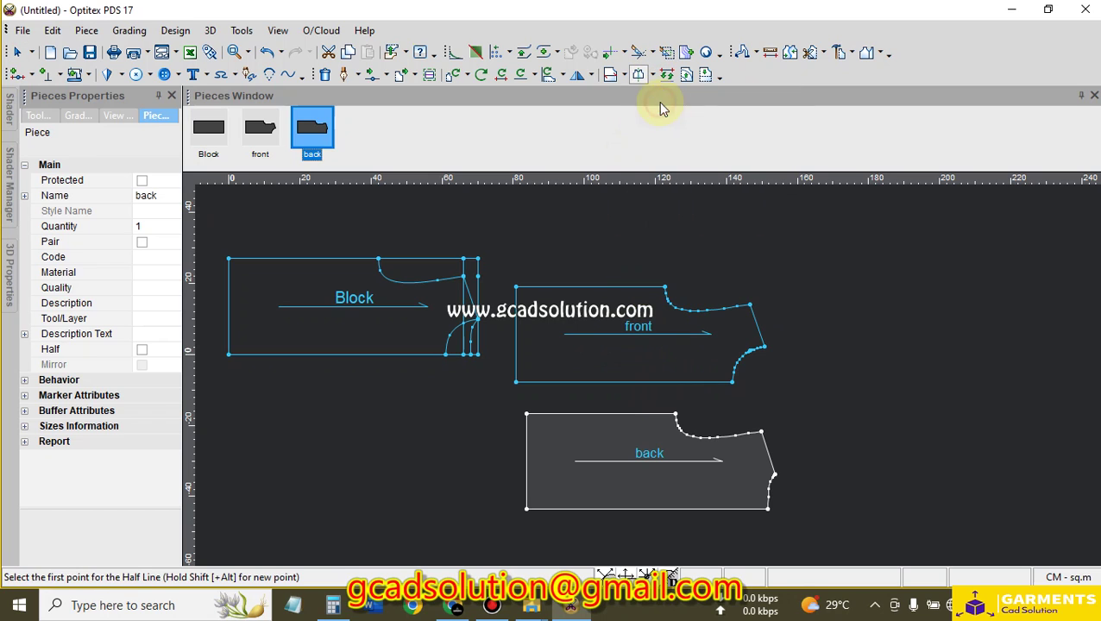
{"action": "left_click", "coordinate": [733, 385]}
{"action": "left_click", "coordinate": [518, 382]}
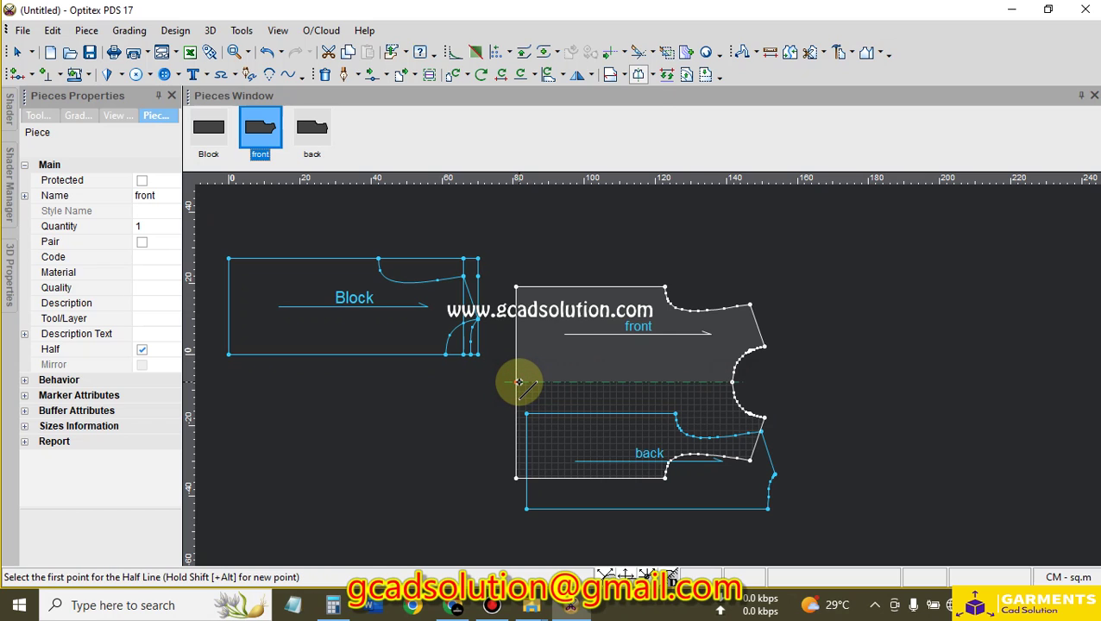
{"action": "right_click", "coordinate": [519, 382]}
{"action": "left_click", "coordinate": [852, 361]}
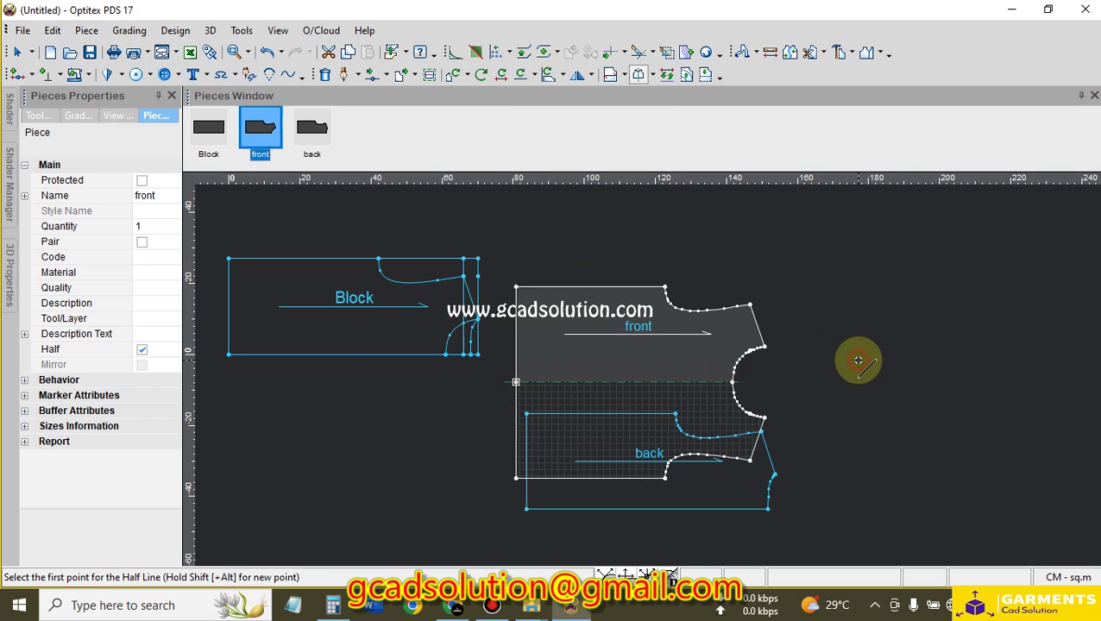
{"action": "right_click", "coordinate": [830, 280]}
{"action": "left_click", "coordinate": [855, 289]}
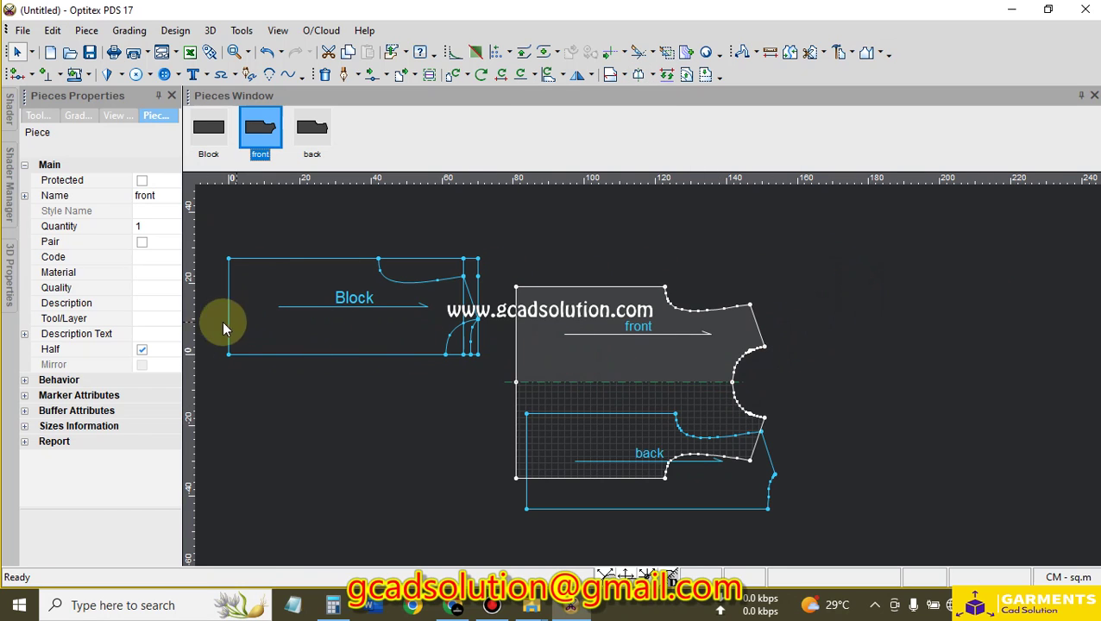
{"action": "left_click", "coordinate": [141, 349]}
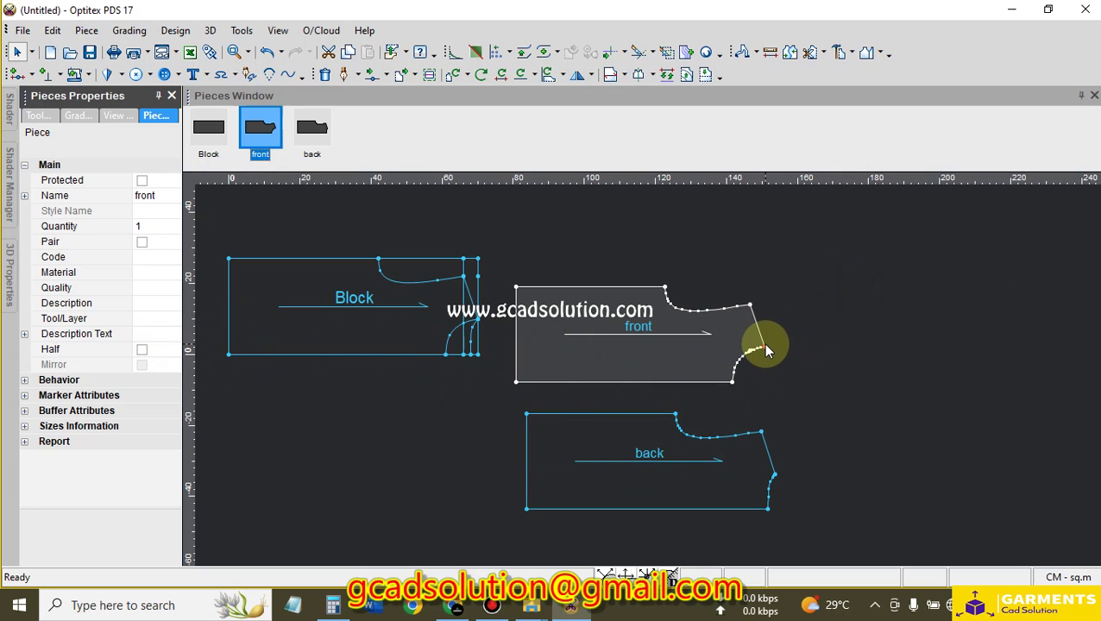
Try the front piece's shoulder seam as the half piece line, and turn the Half option off again
{"action": "left_click", "coordinate": [639, 74]}
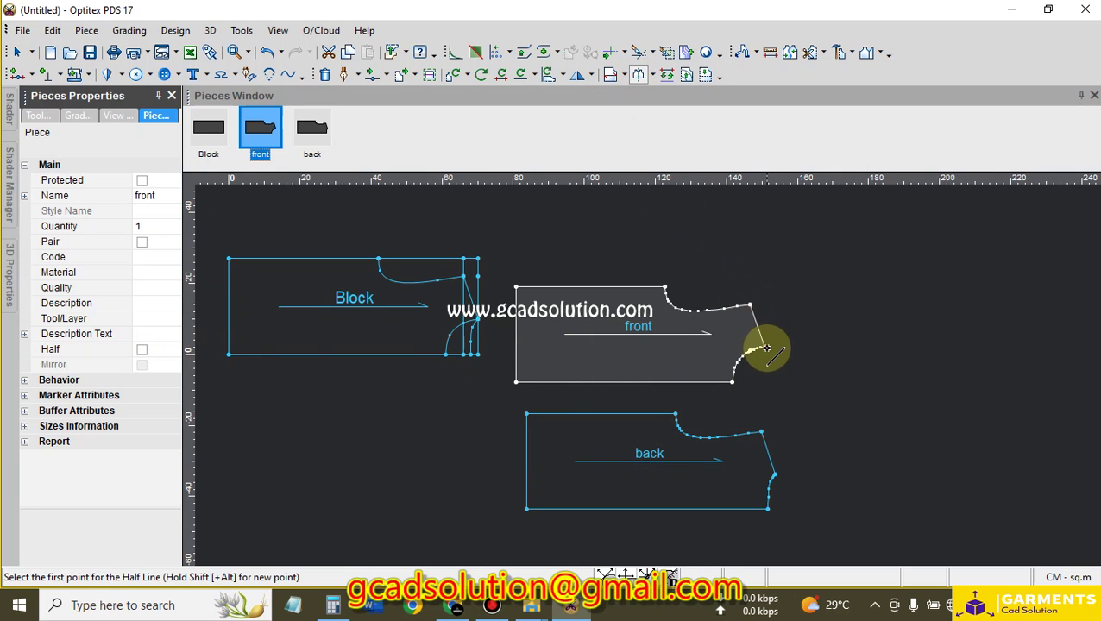
{"action": "left_click", "coordinate": [767, 348]}
{"action": "left_click", "coordinate": [749, 305]}
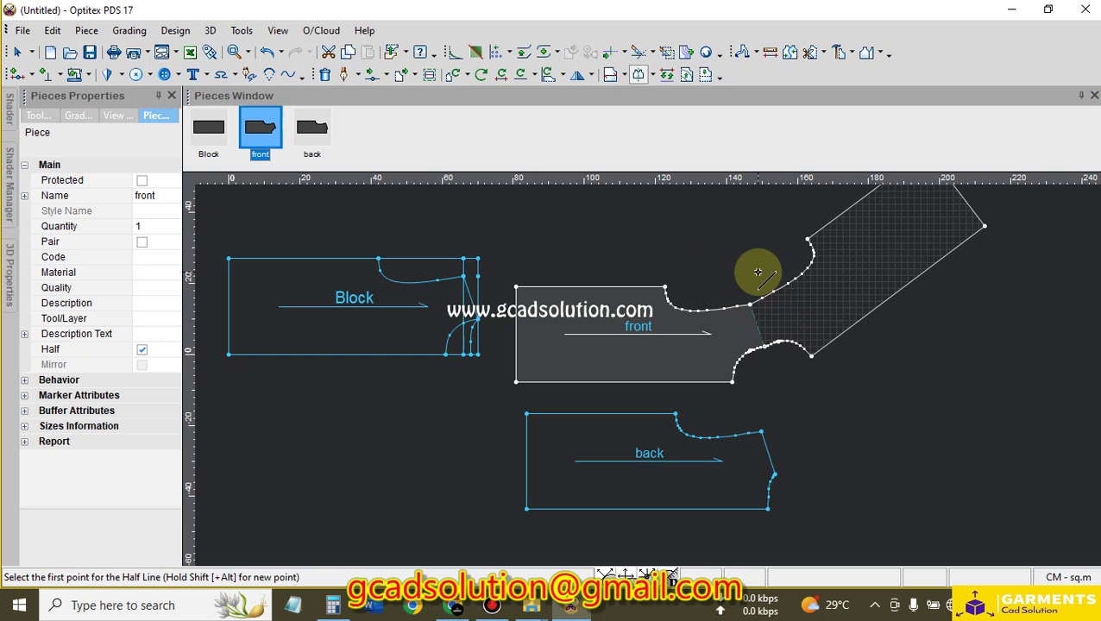
{"action": "scroll", "coordinate": [643, 380], "scroll_direction": "up", "scroll_amount": 4}
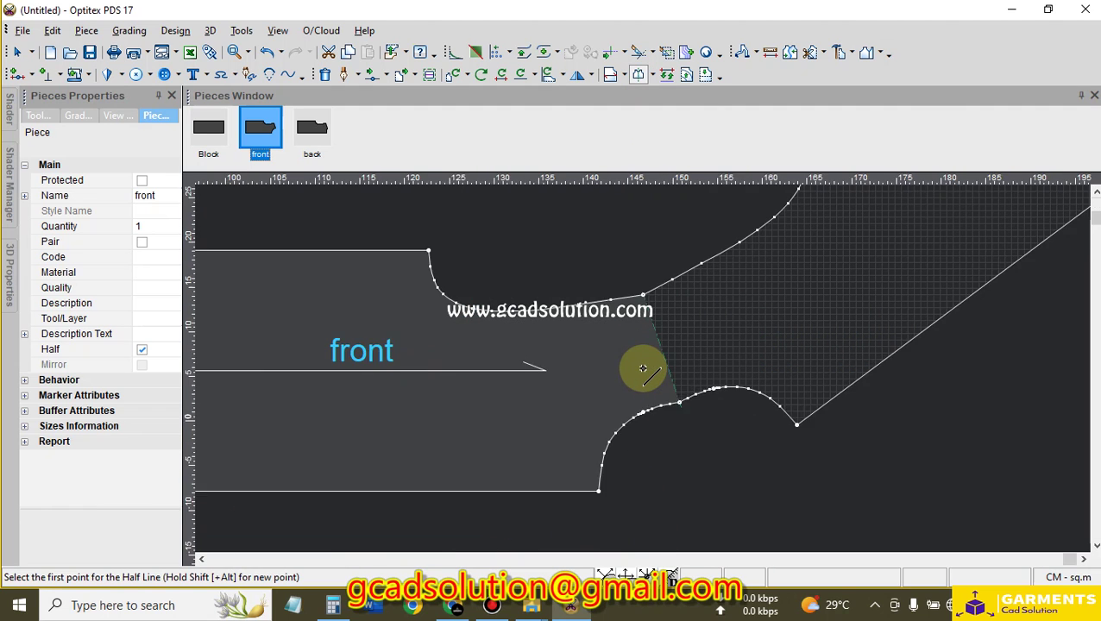
{"action": "scroll", "coordinate": [642, 369], "scroll_direction": "up", "scroll_amount": 1}
{"action": "scroll", "coordinate": [643, 373], "scroll_direction": "up", "scroll_amount": 1}
{"action": "scroll", "coordinate": [644, 372], "scroll_direction": "down", "scroll_amount": 2}
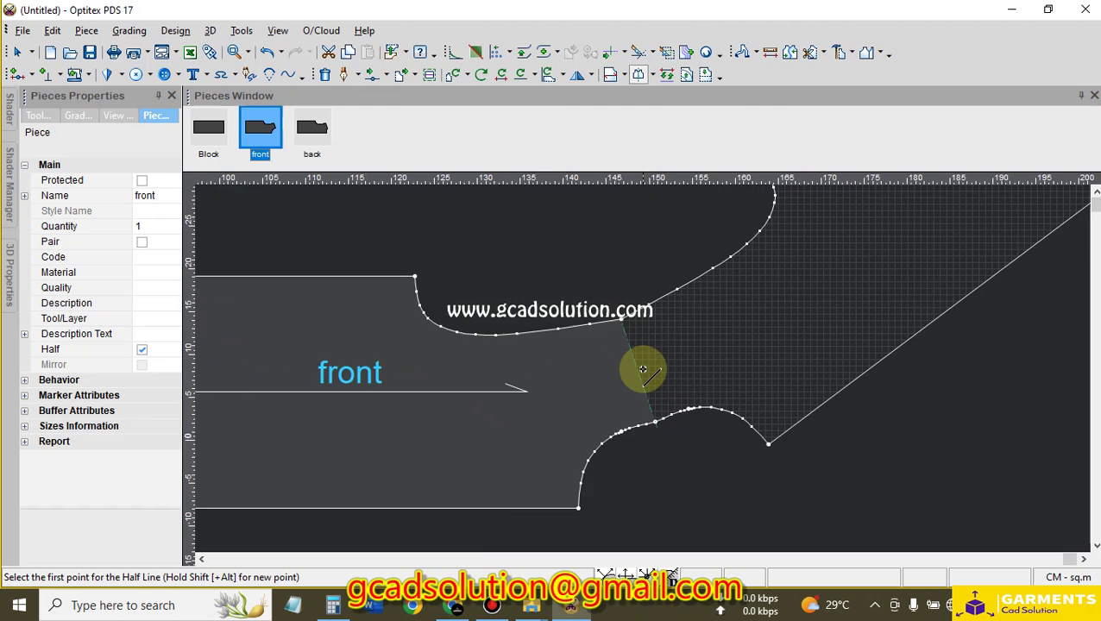
{"action": "scroll", "coordinate": [643, 369], "scroll_direction": "down", "scroll_amount": 3}
{"action": "scroll", "coordinate": [640, 368], "scroll_direction": "down", "scroll_amount": 2}
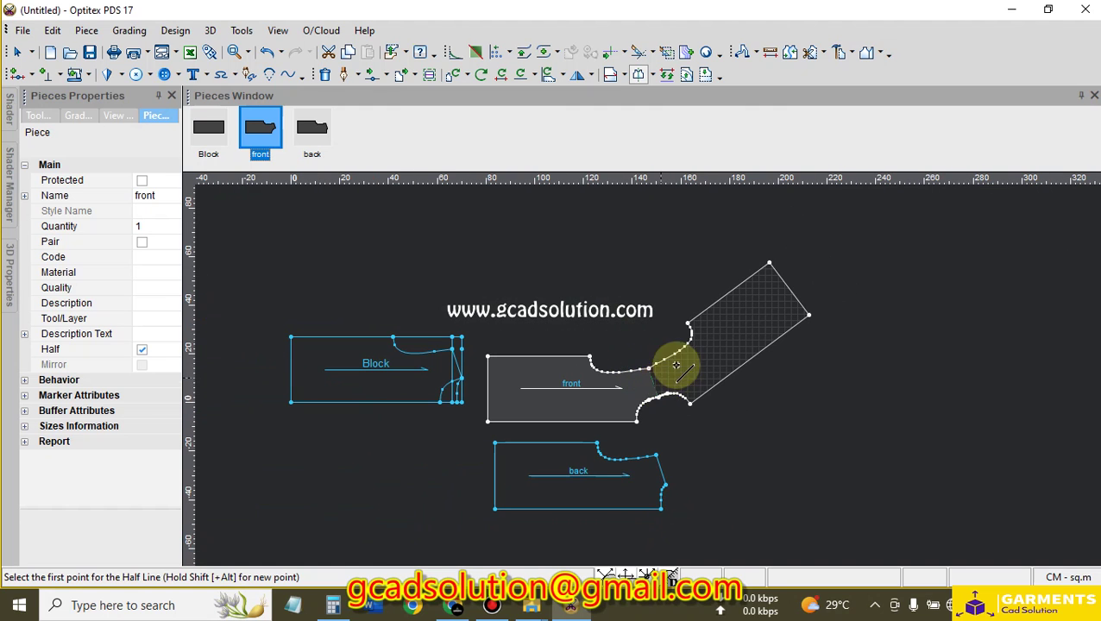
{"action": "left_click", "coordinate": [141, 351]}
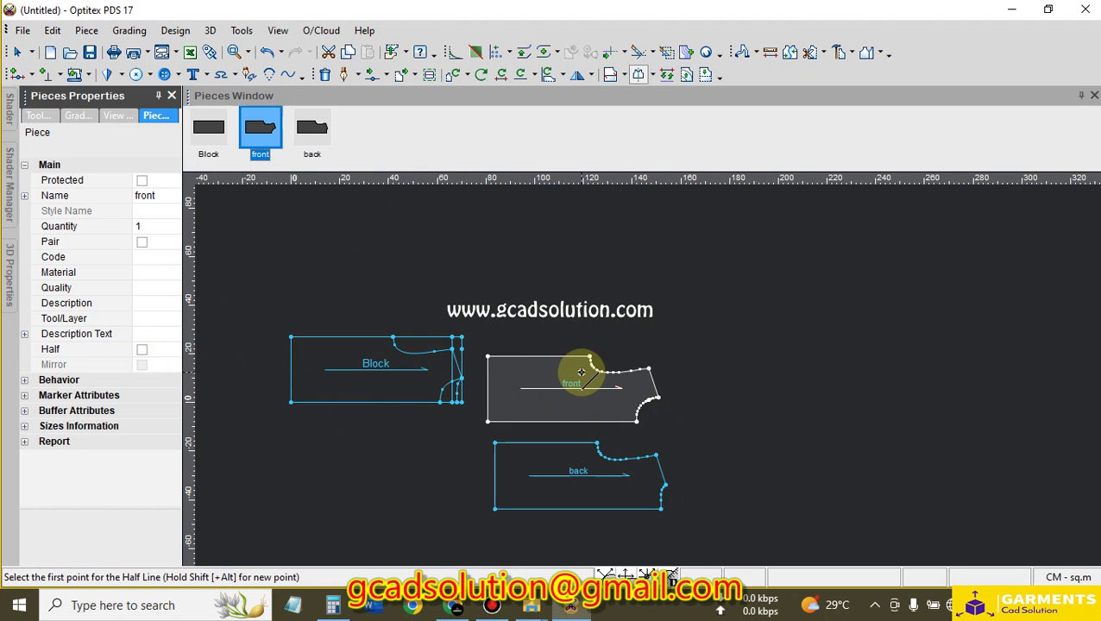
Set the front piece's half line along the centre front, from the neck point to the hem corner
{"action": "scroll", "coordinate": [643, 371], "scroll_direction": "up", "scroll_amount": 3}
{"action": "scroll", "coordinate": [642, 371], "scroll_direction": "down", "scroll_amount": 4}
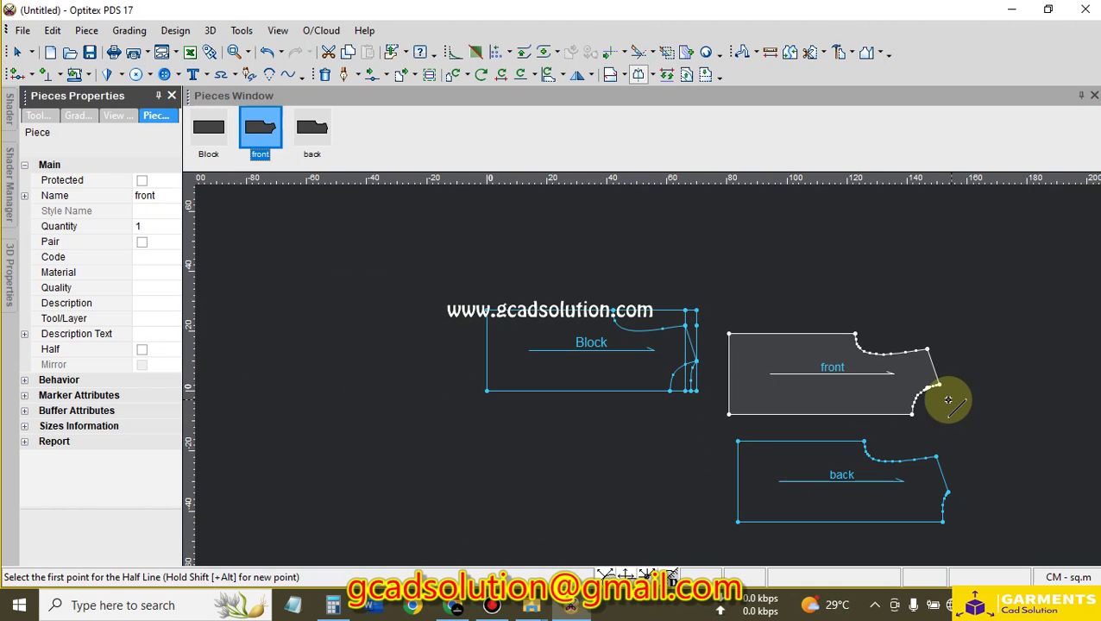
{"action": "scroll", "coordinate": [940, 392], "scroll_direction": "up", "scroll_amount": 2}
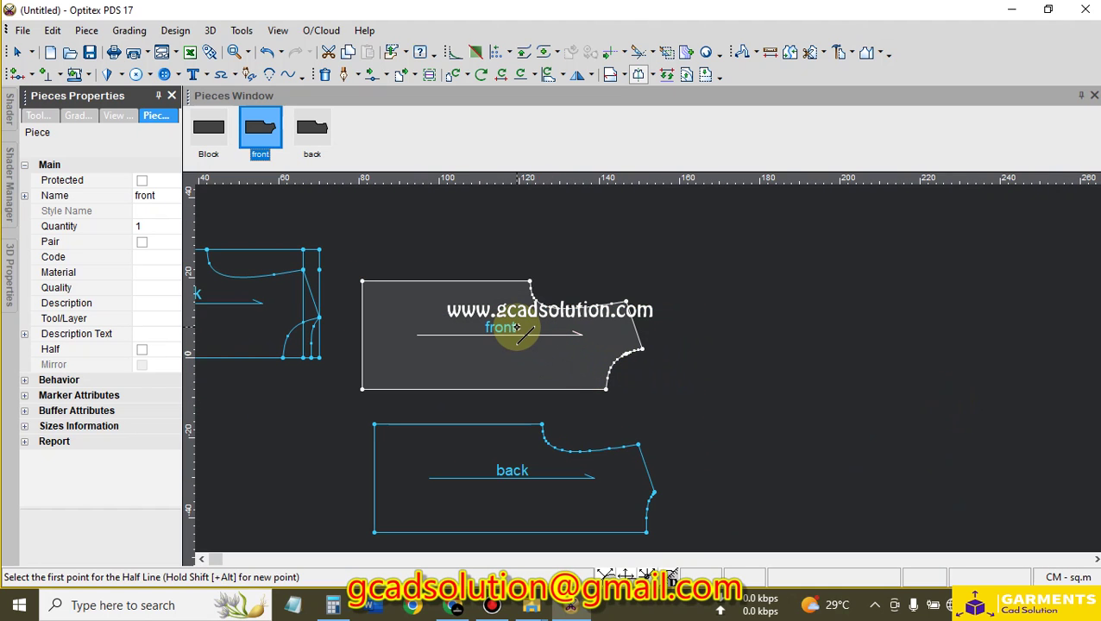
{"action": "scroll", "coordinate": [645, 368], "scroll_direction": "up", "scroll_amount": 3}
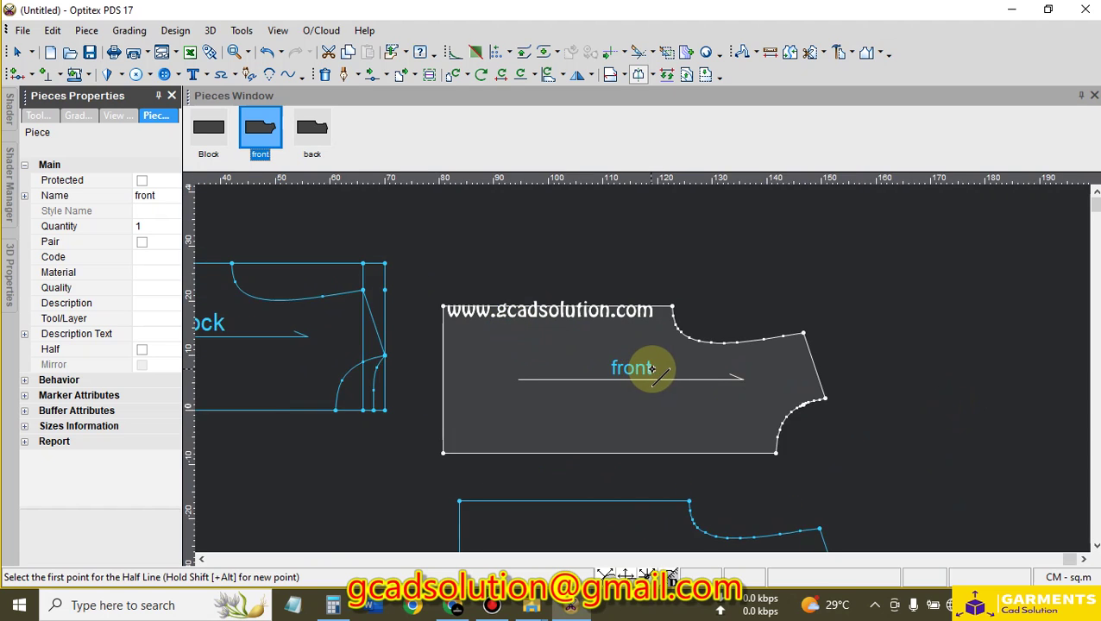
{"action": "scroll", "coordinate": [644, 368], "scroll_direction": "up", "scroll_amount": 1}
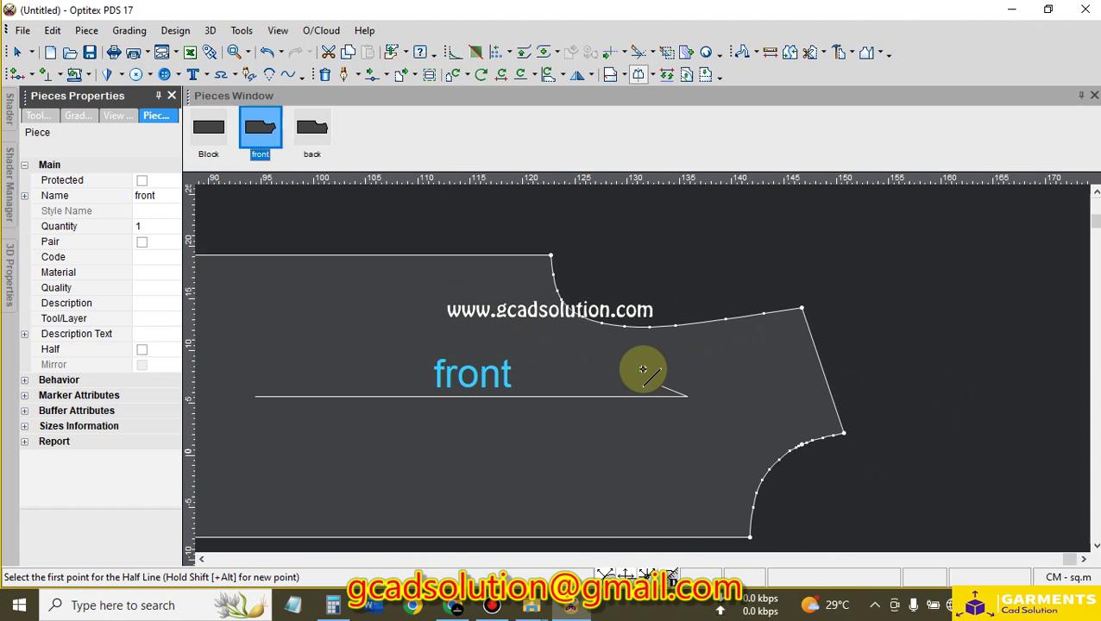
{"action": "scroll", "coordinate": [643, 368], "scroll_direction": "down", "scroll_amount": 2}
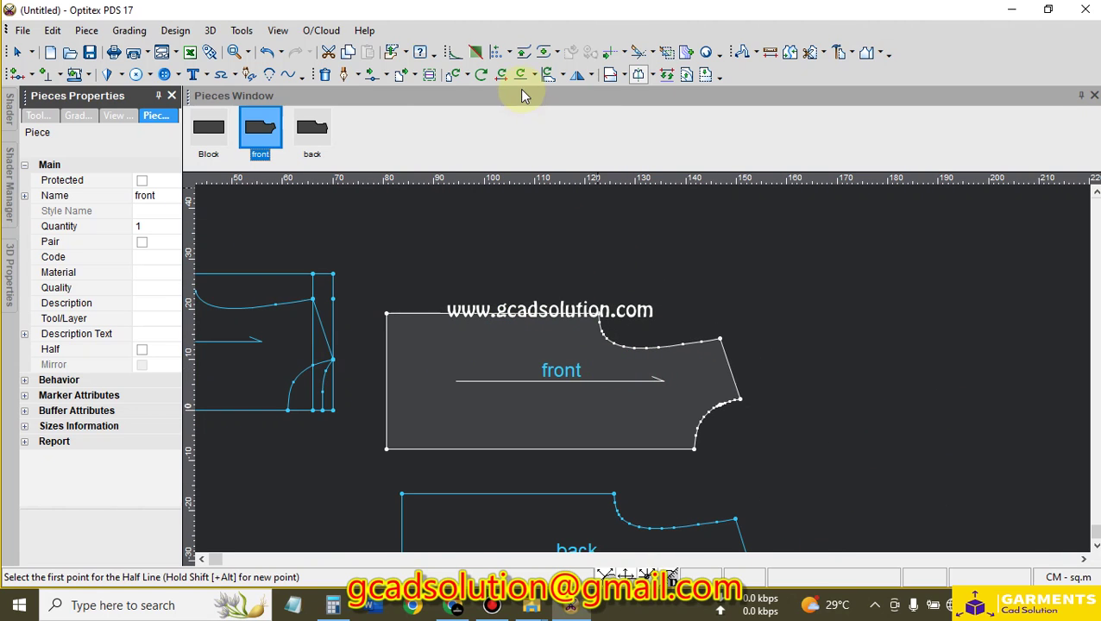
{"action": "left_click", "coordinate": [638, 75]}
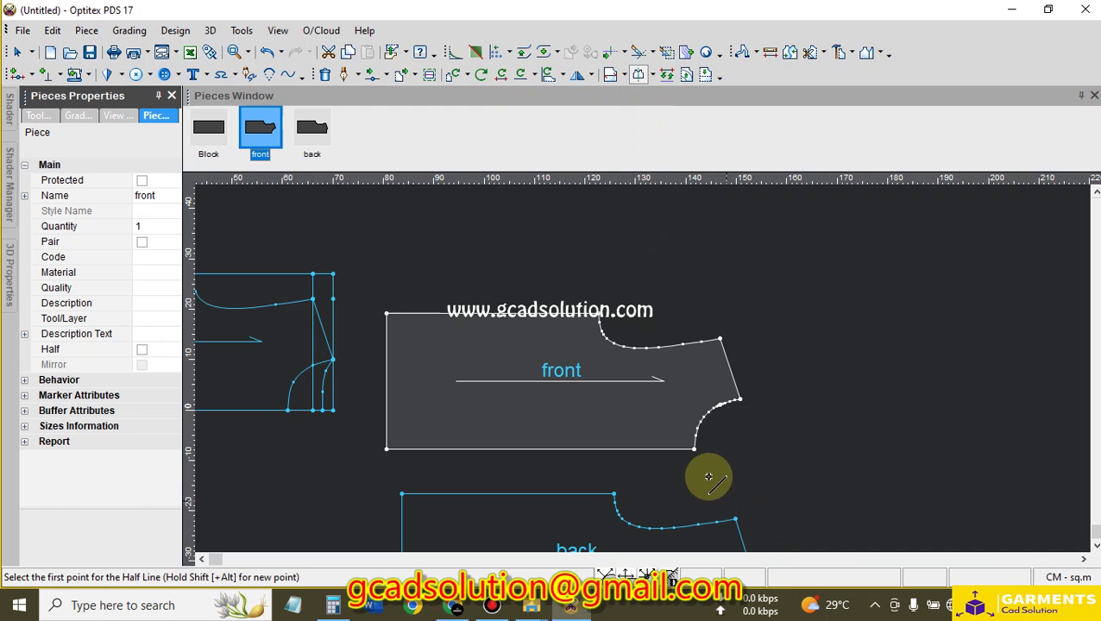
{"action": "left_click", "coordinate": [695, 449]}
{"action": "left_click", "coordinate": [386, 448]}
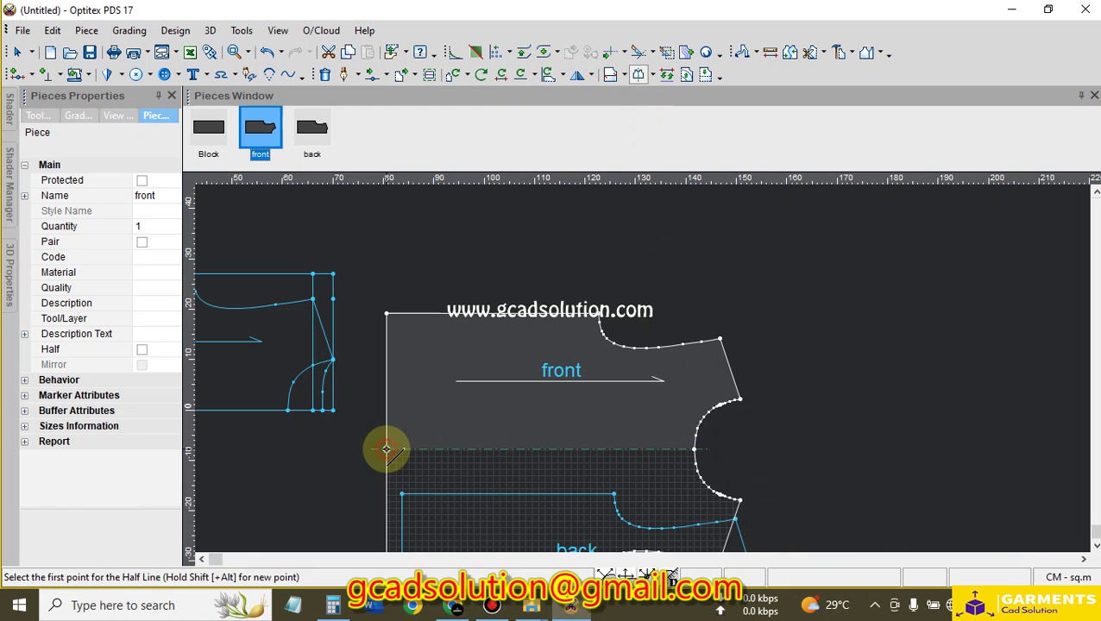
{"action": "scroll", "coordinate": [490, 429], "scroll_direction": "up", "scroll_amount": 1}
{"action": "scroll", "coordinate": [663, 357], "scroll_direction": "down", "scroll_amount": 1}
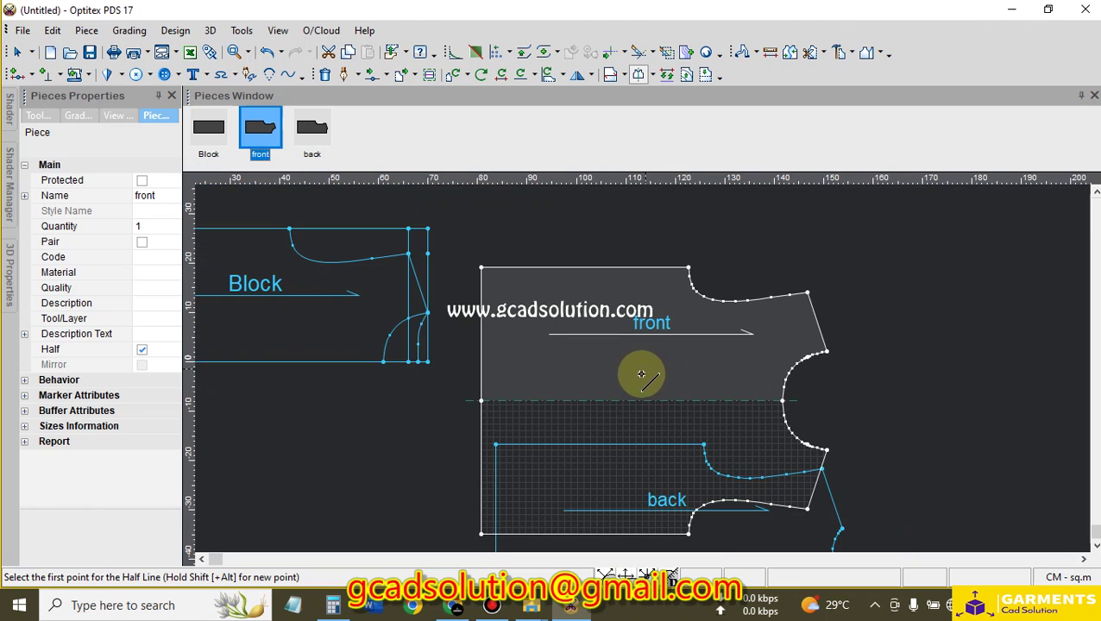
Open the half of the front piece to make it a full piece, and return to the select tool
{"action": "left_click", "coordinate": [651, 75]}
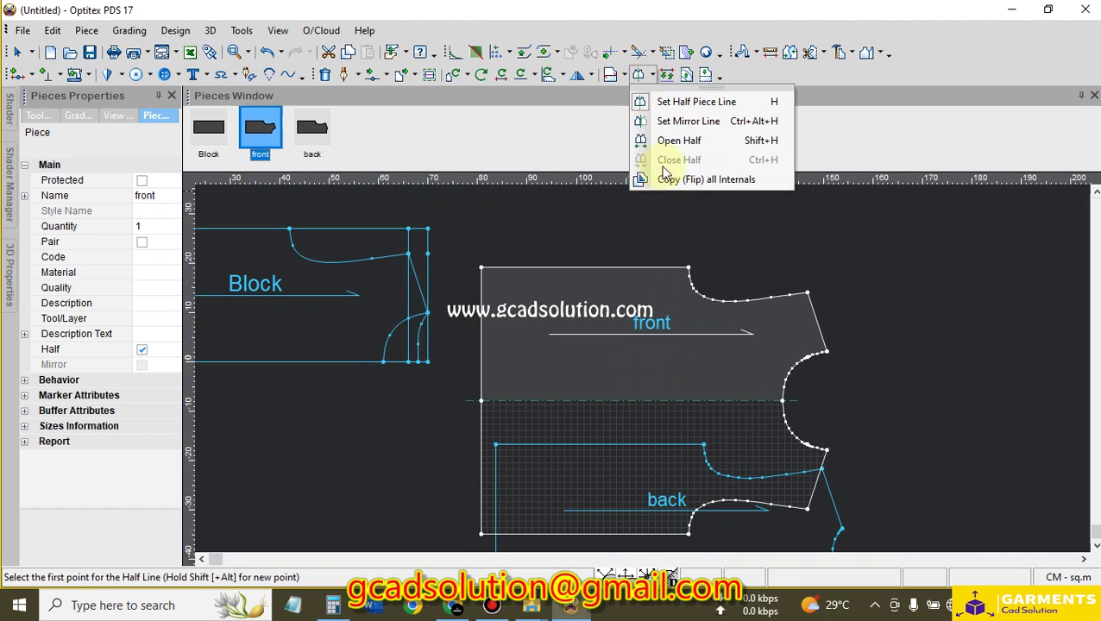
{"action": "left_click", "coordinate": [679, 141]}
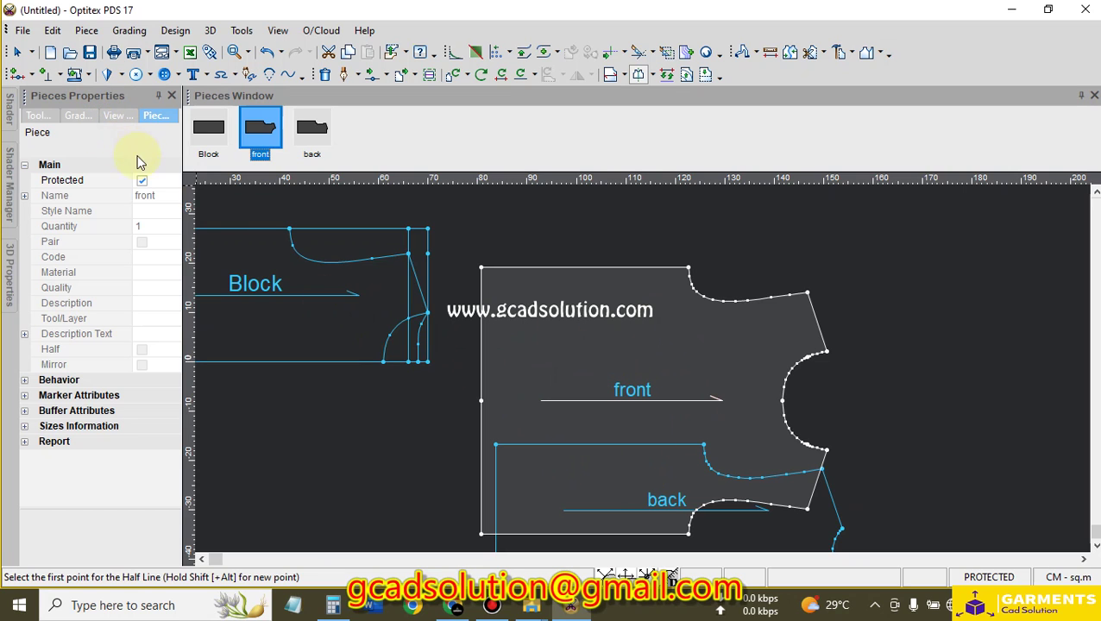
{"action": "scroll", "coordinate": [425, 317], "scroll_direction": "down", "scroll_amount": 1}
{"action": "scroll", "coordinate": [647, 373], "scroll_direction": "up", "scroll_amount": 2}
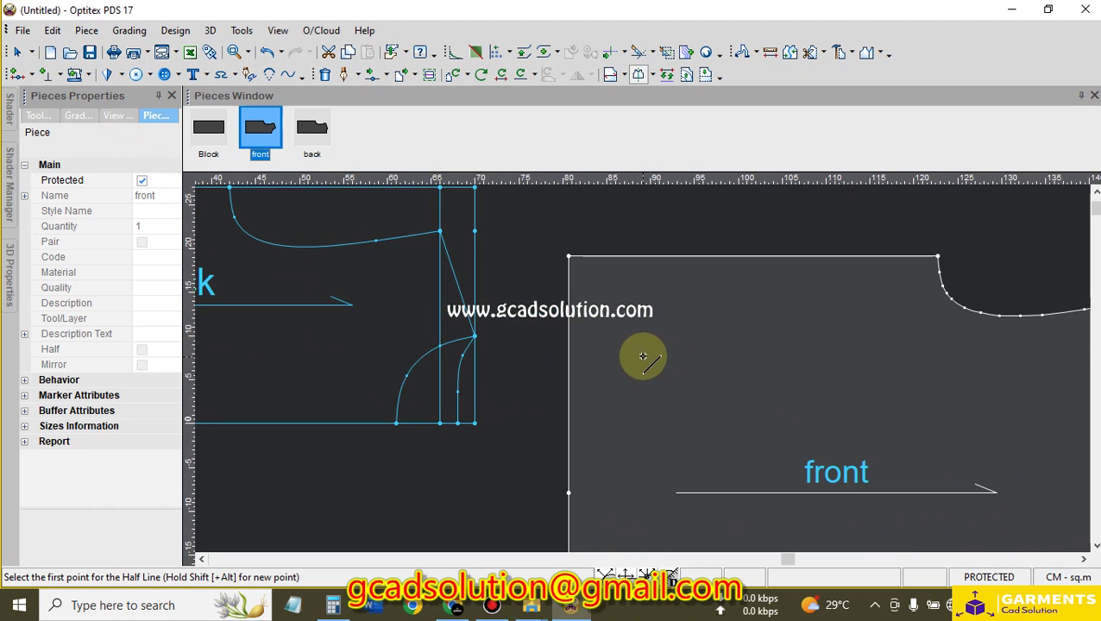
{"action": "scroll", "coordinate": [655, 371], "scroll_direction": "down", "scroll_amount": 3}
{"action": "right_click", "coordinate": [826, 333]}
{"action": "left_click", "coordinate": [838, 344]}
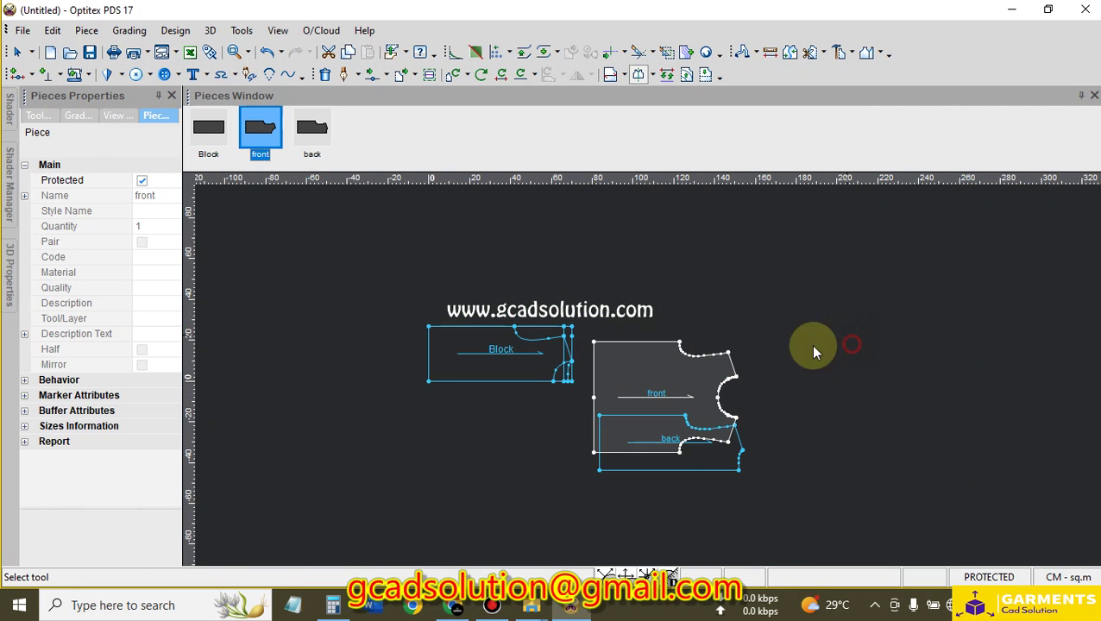
Move the front and back pieces apart, and set the back piece's half line along the centre back, from neck point to hem corner
{"action": "left_click_drag", "start_coordinate": [643, 362], "coordinate": [809, 254]}
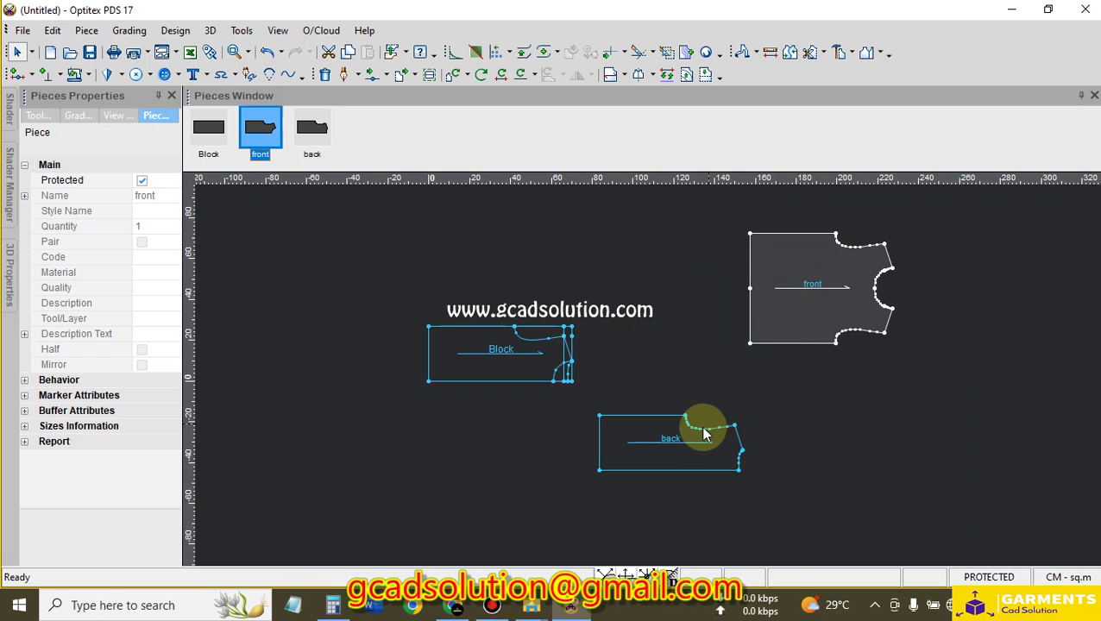
{"action": "left_click_drag", "start_coordinate": [652, 426], "coordinate": [662, 341]}
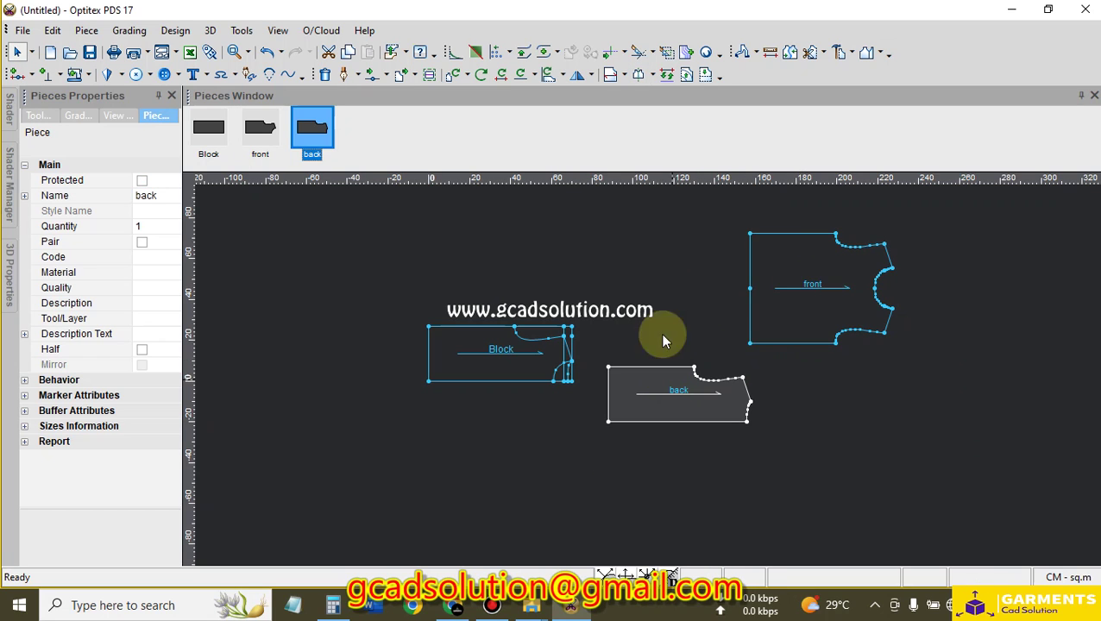
{"action": "left_click", "coordinate": [645, 74]}
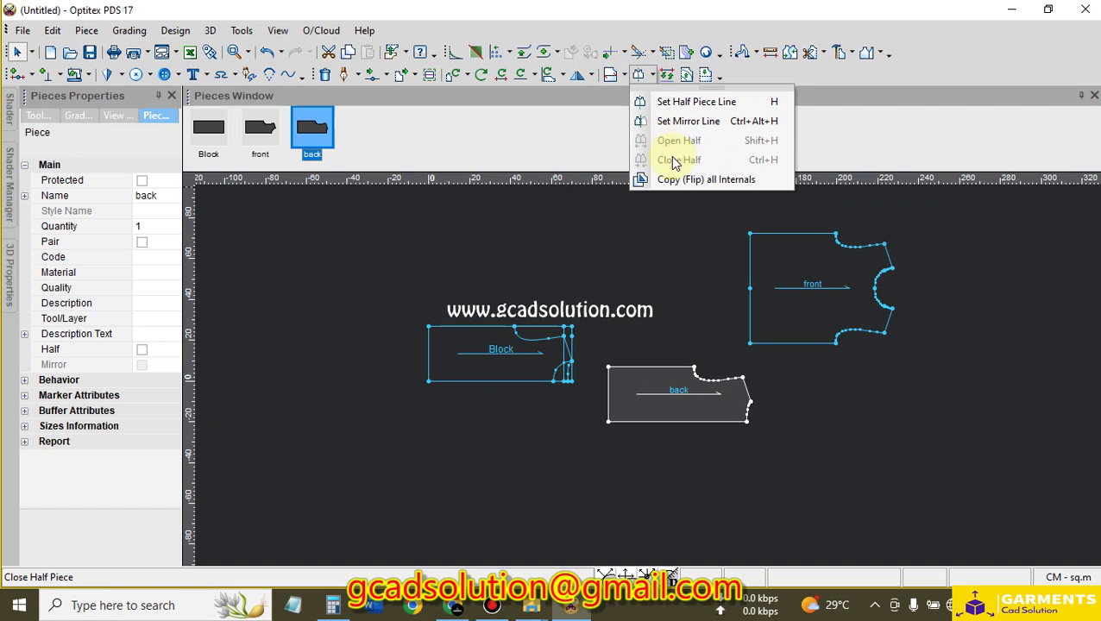
{"action": "left_click", "coordinate": [668, 102]}
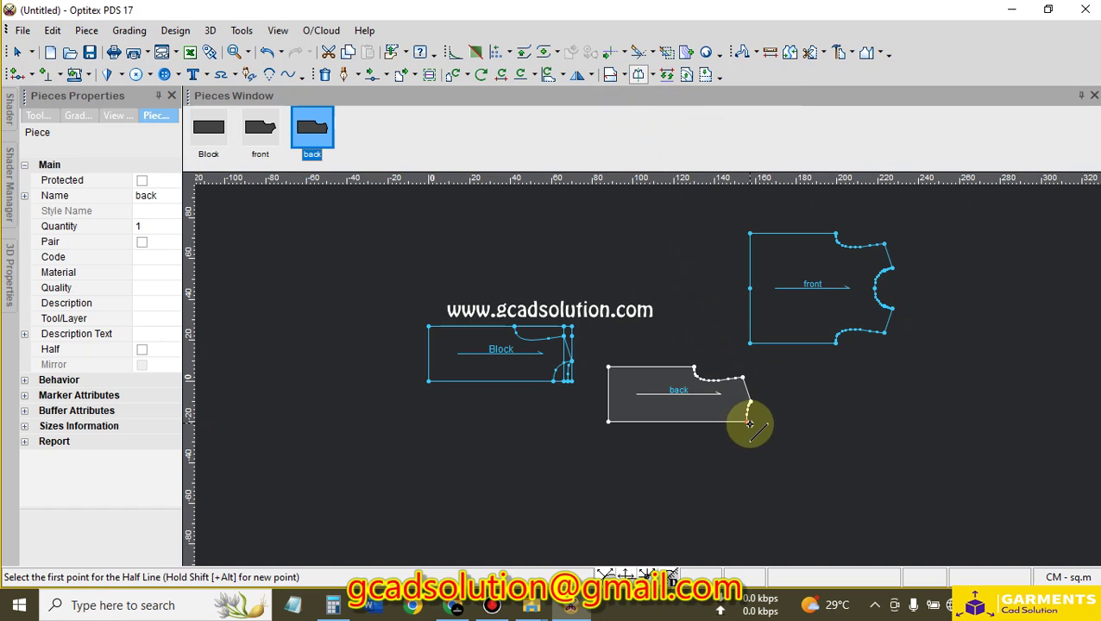
{"action": "left_click", "coordinate": [748, 420]}
{"action": "left_click", "coordinate": [608, 421]}
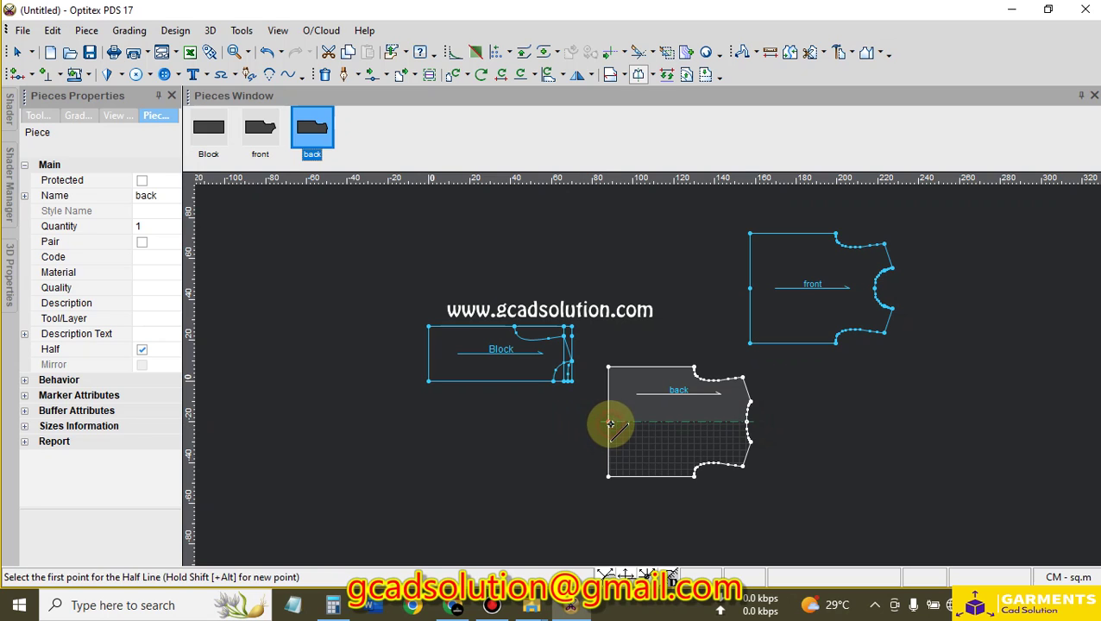
Open the half of the back piece to make it a full piece, and leave the half line tool
{"action": "left_click", "coordinate": [652, 76]}
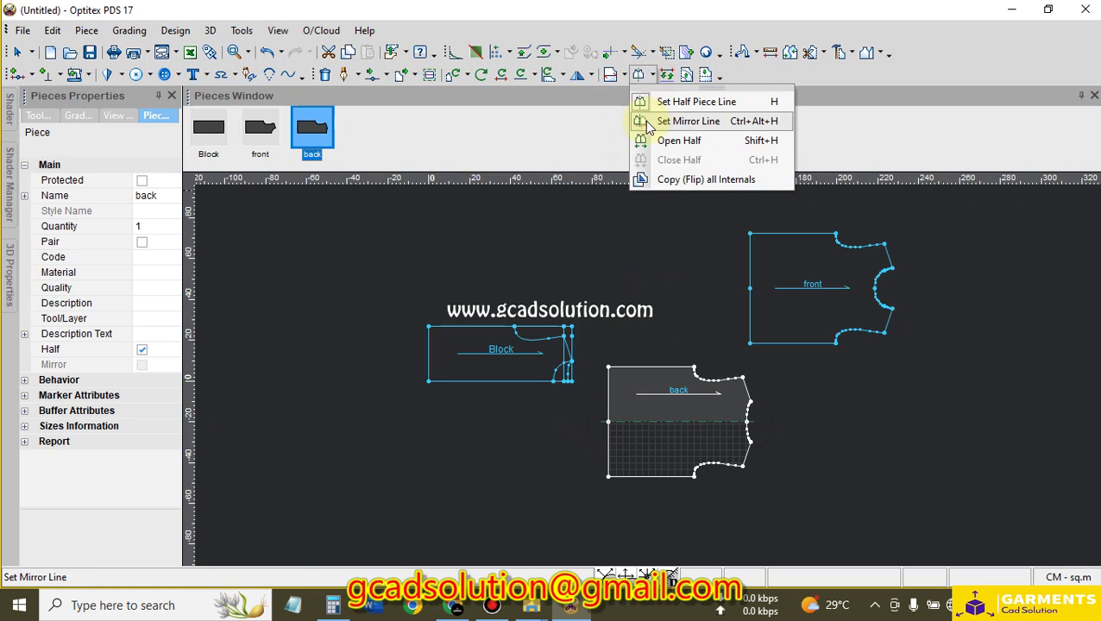
{"action": "left_click", "coordinate": [673, 139]}
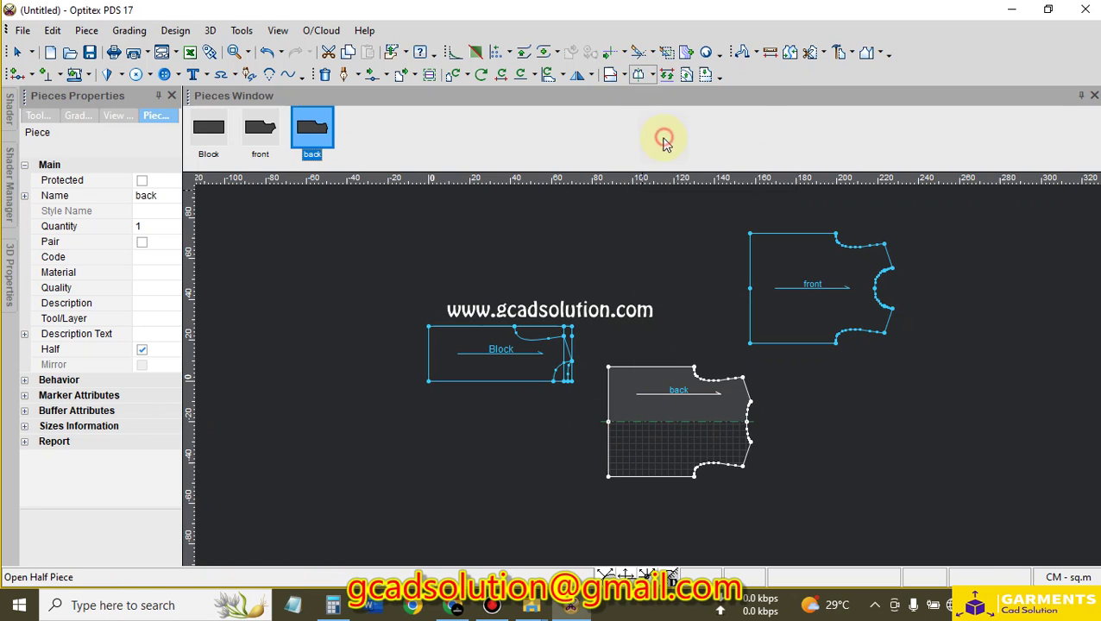
{"action": "right_click", "coordinate": [627, 262]}
{"action": "key", "text": "Escape"}
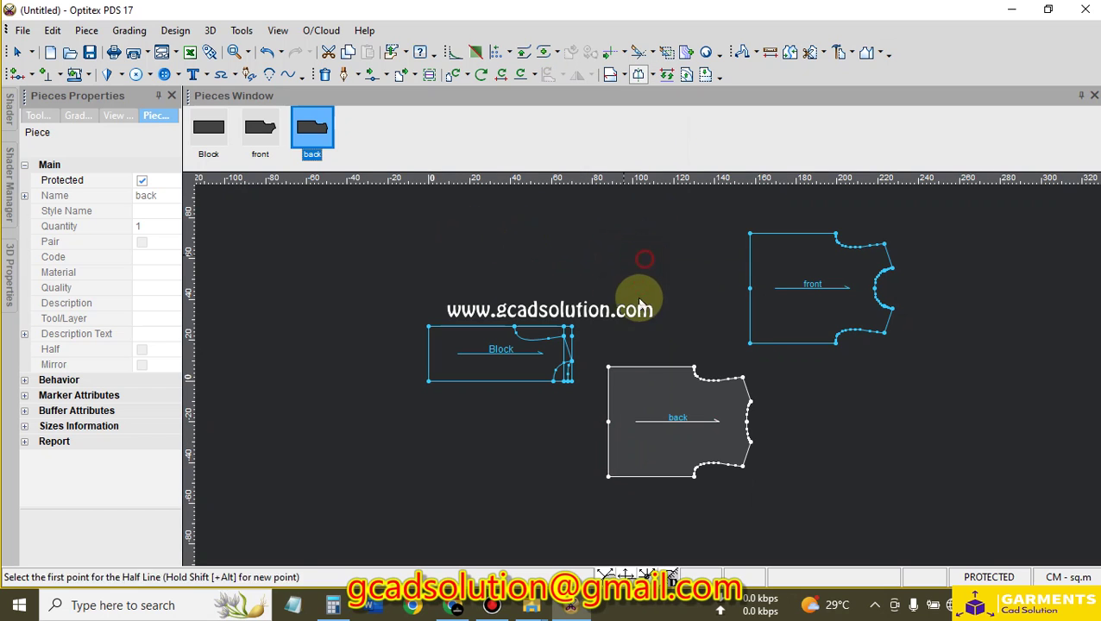
Arrange the full front piece above the full back piece, well clear of the Block piece
{"action": "left_click_drag", "start_coordinate": [644, 393], "coordinate": [803, 397]}
{"action": "left_click_drag", "start_coordinate": [778, 310], "coordinate": [739, 306]}
{"action": "left_click", "coordinate": [790, 397]}
{"action": "left_click_drag", "start_coordinate": [752, 390], "coordinate": [714, 388]}
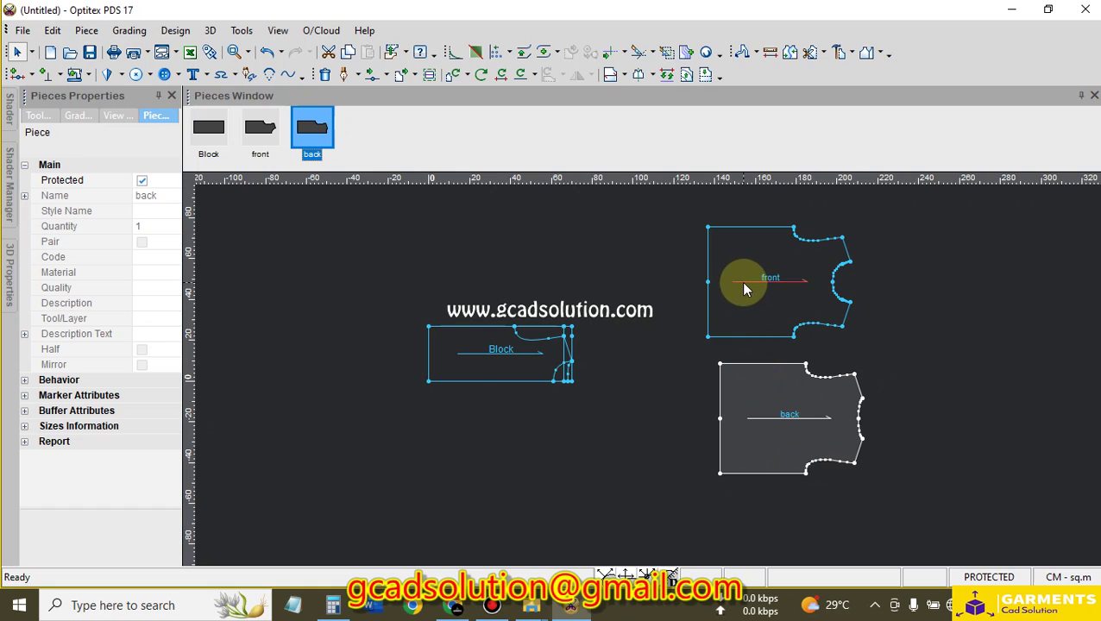
Remove the protection from the front piece and set its material to S1
{"action": "left_click", "coordinate": [737, 315]}
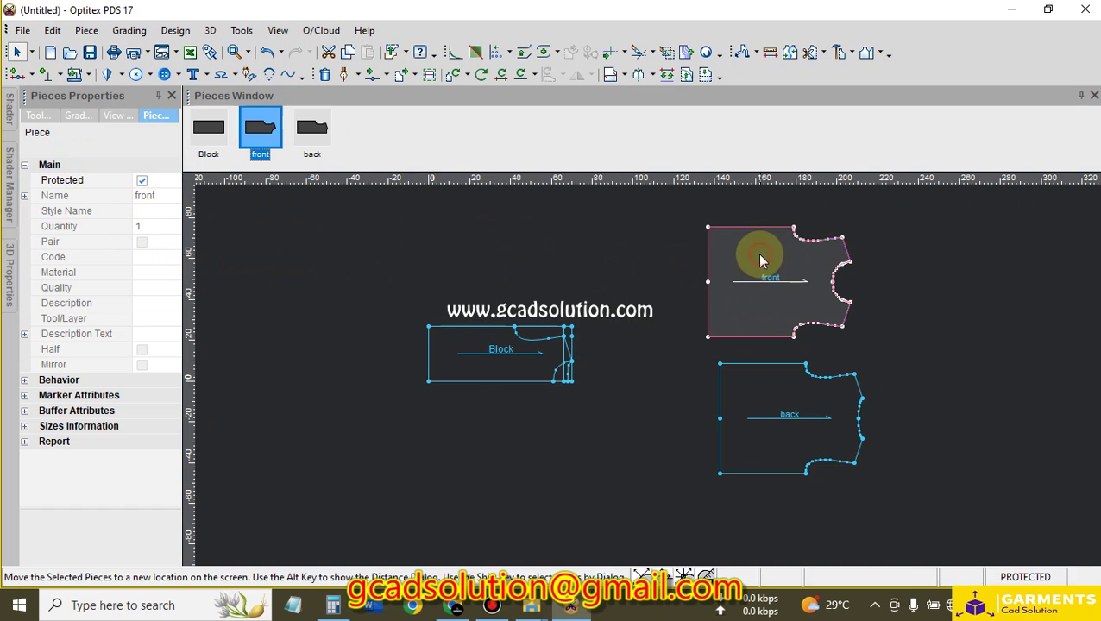
{"action": "left_click", "coordinate": [142, 180]}
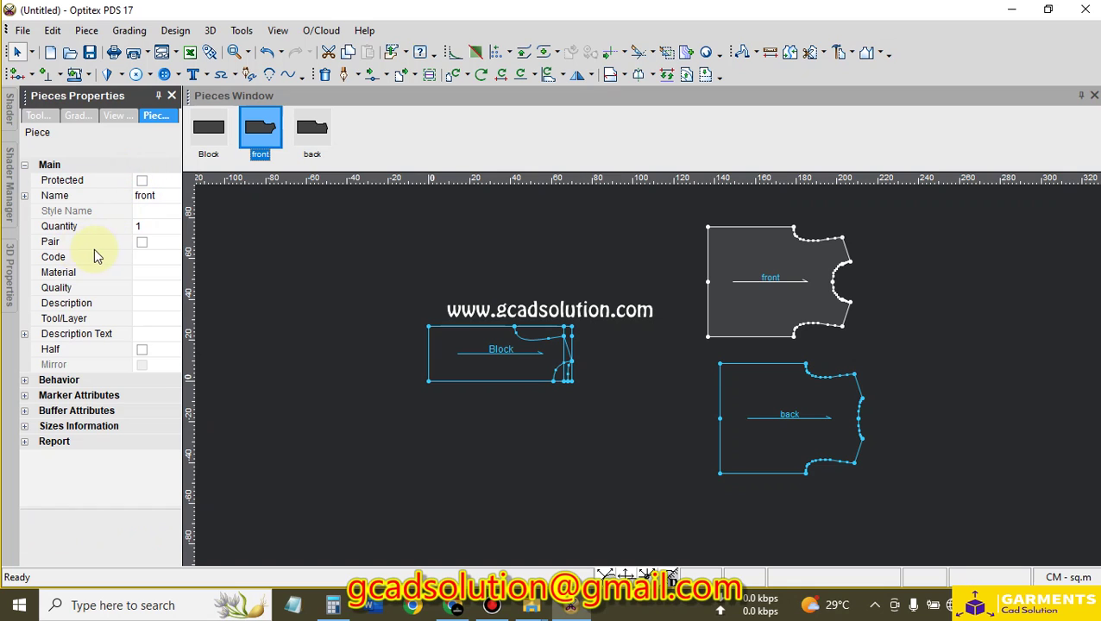
{"action": "left_click", "coordinate": [142, 226]}
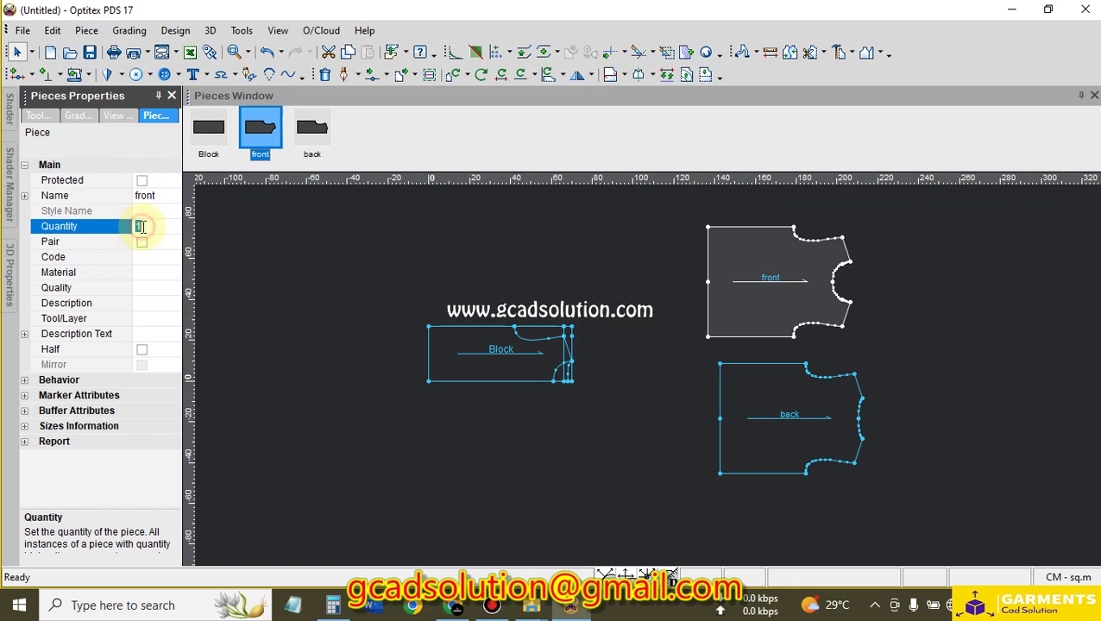
{"action": "left_click", "coordinate": [143, 272]}
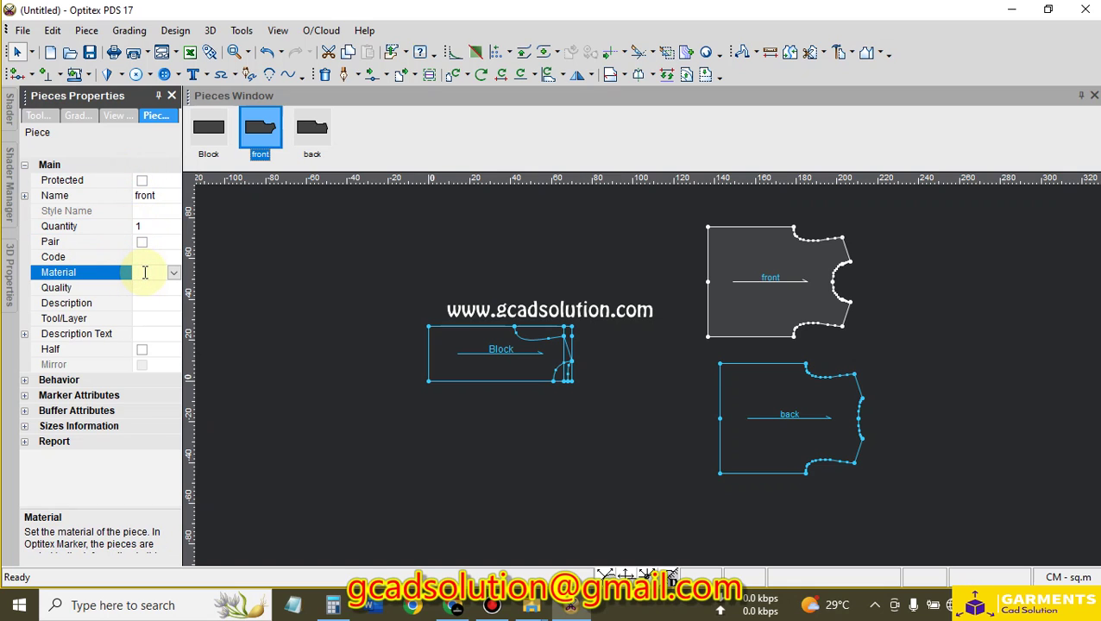
{"action": "type", "text": "S1"}
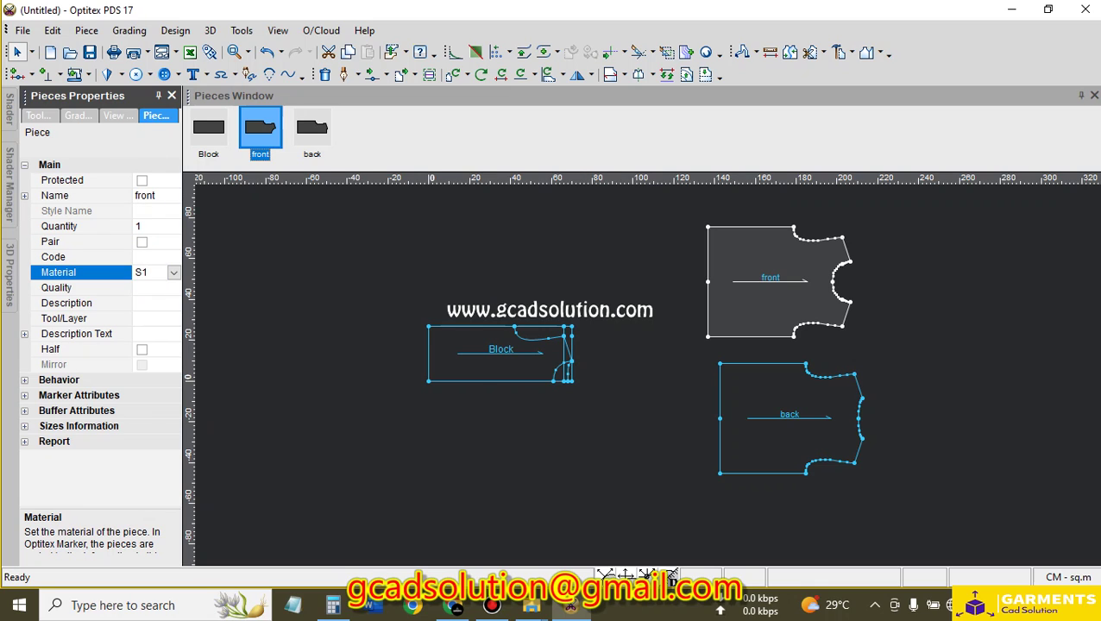
{"action": "left_click", "coordinate": [140, 302]}
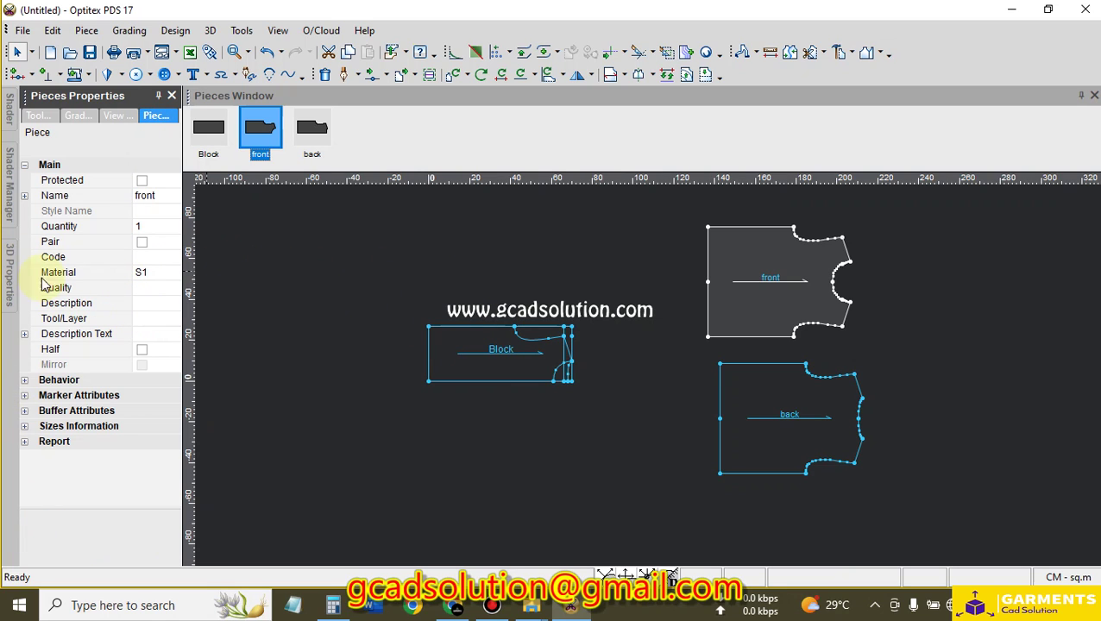
{"action": "left_click", "coordinate": [457, 278]}
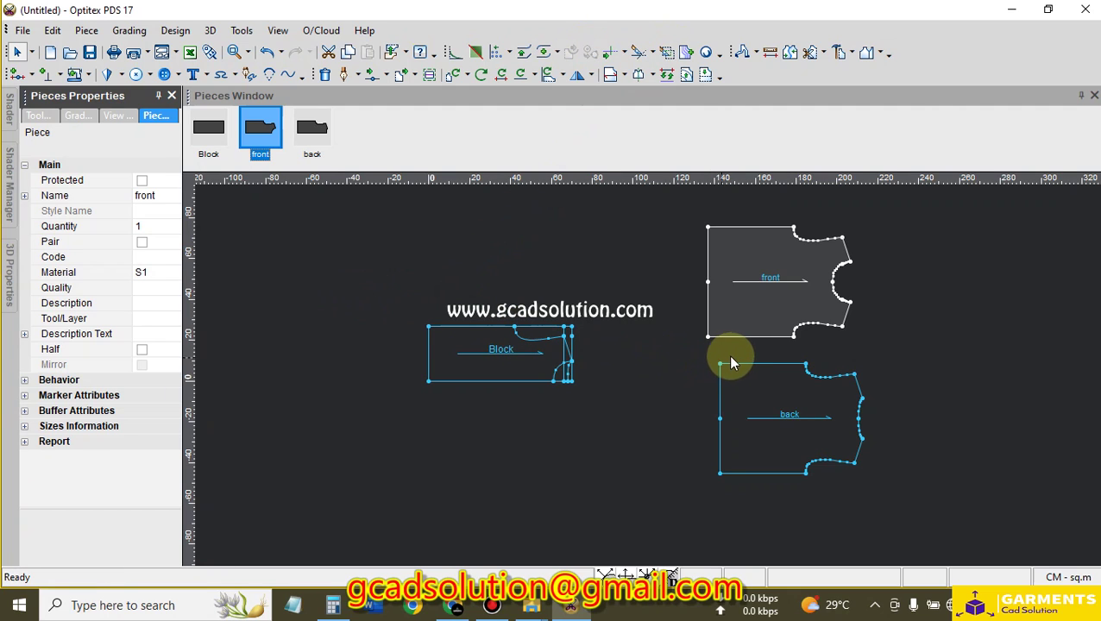
Align the front and back pieces closely one above the other beside the Block piece, with their hems in line
{"action": "scroll", "coordinate": [664, 395], "scroll_direction": "down", "scroll_amount": 1}
{"action": "left_click_drag", "start_coordinate": [667, 395], "coordinate": [656, 394]}
{"action": "left_click_drag", "start_coordinate": [651, 346], "coordinate": [614, 339]}
{"action": "left_click_drag", "start_coordinate": [638, 392], "coordinate": [615, 376]}
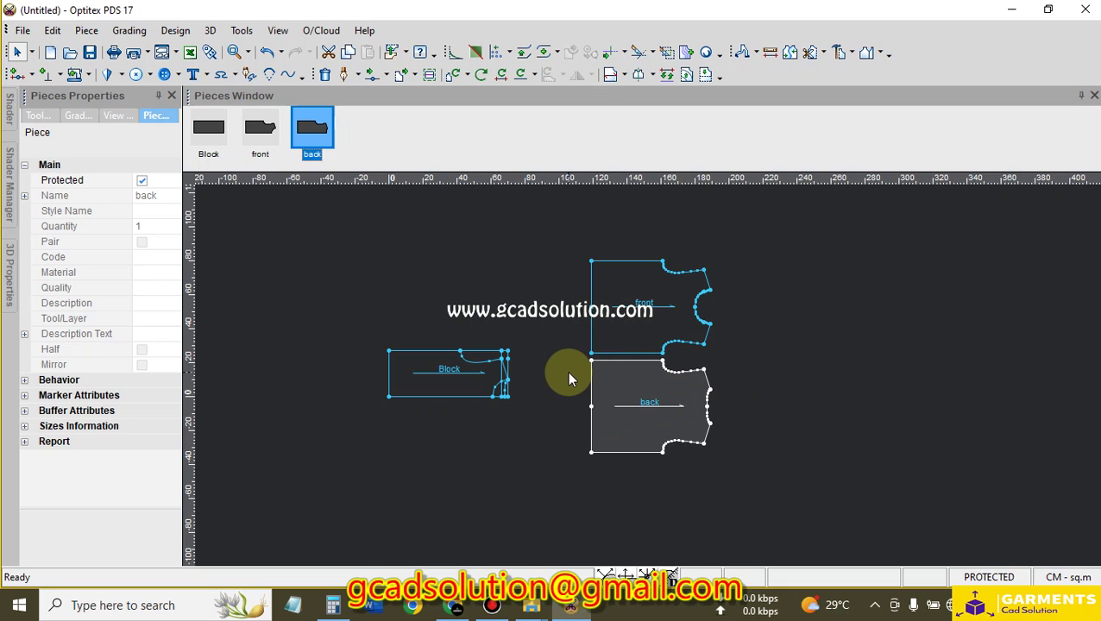
{"action": "scroll", "coordinate": [660, 373], "scroll_direction": "up", "scroll_amount": 1}
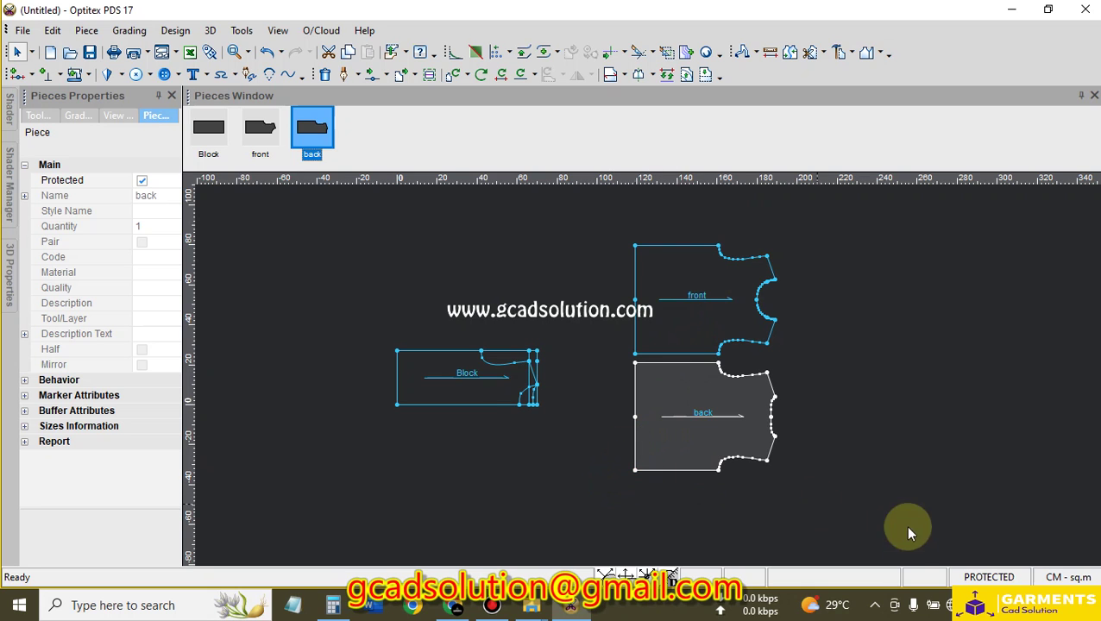
{"action": "left_click", "coordinate": [1015, 10]}
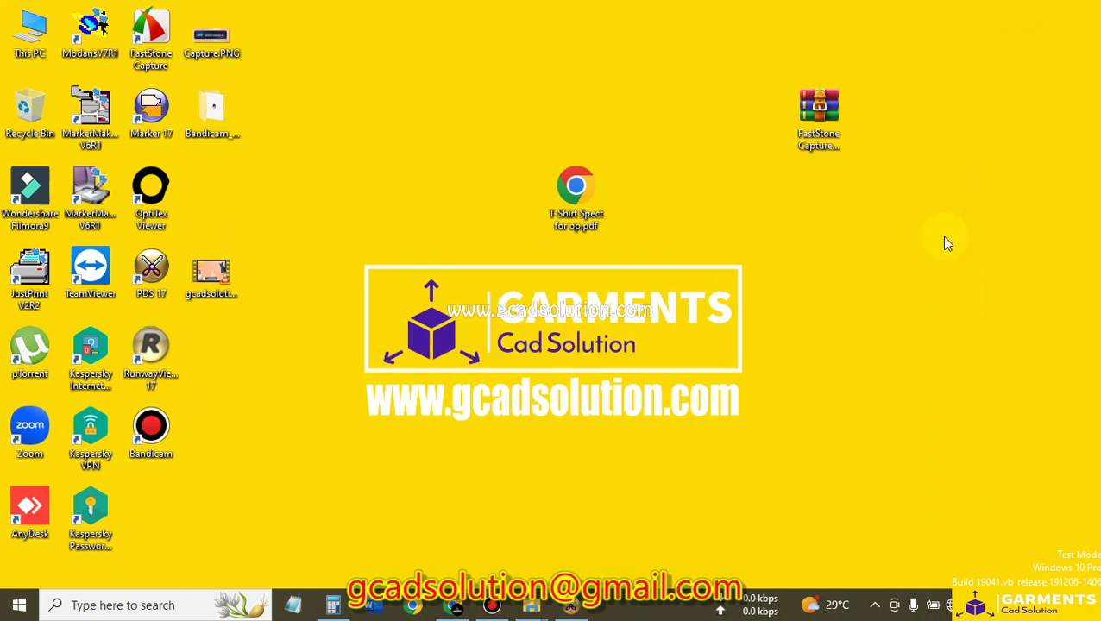
{"action": "left_click", "coordinate": [874, 605]}
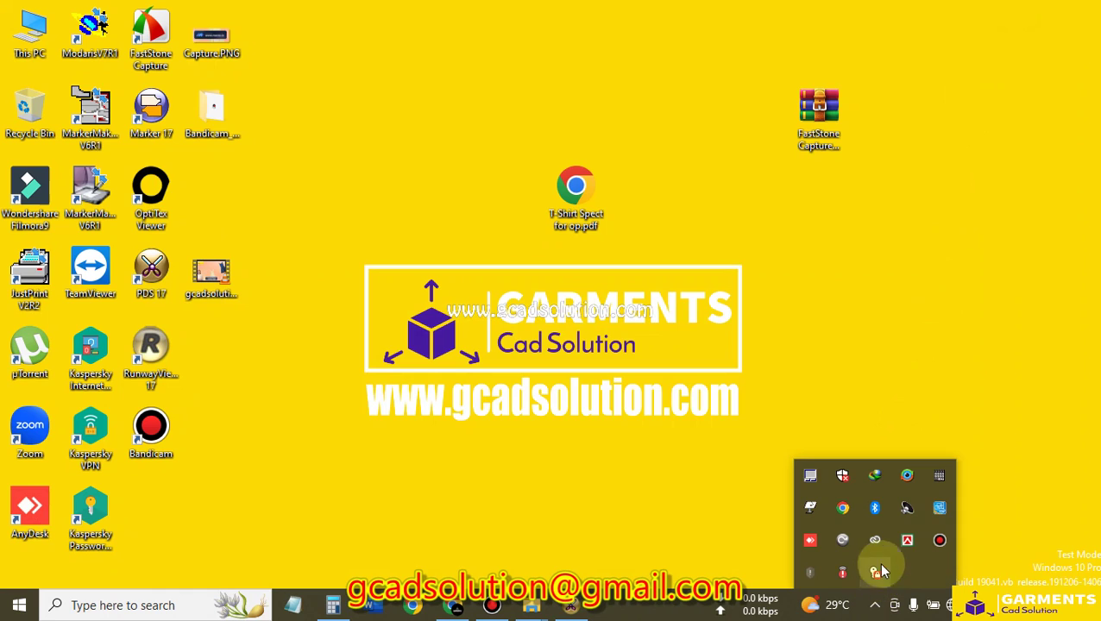